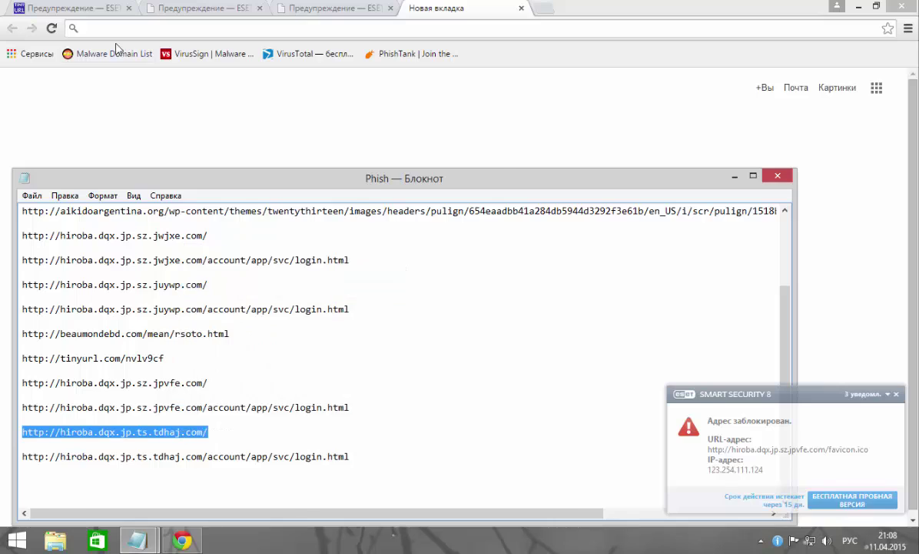
right_click(83, 28)
left_click(147, 114)
left_click(544, 9)
left_click(261, 477)
left_click_drag(105, 457, 22, 458)
key("ctrl+c")
right_click(318, 454)
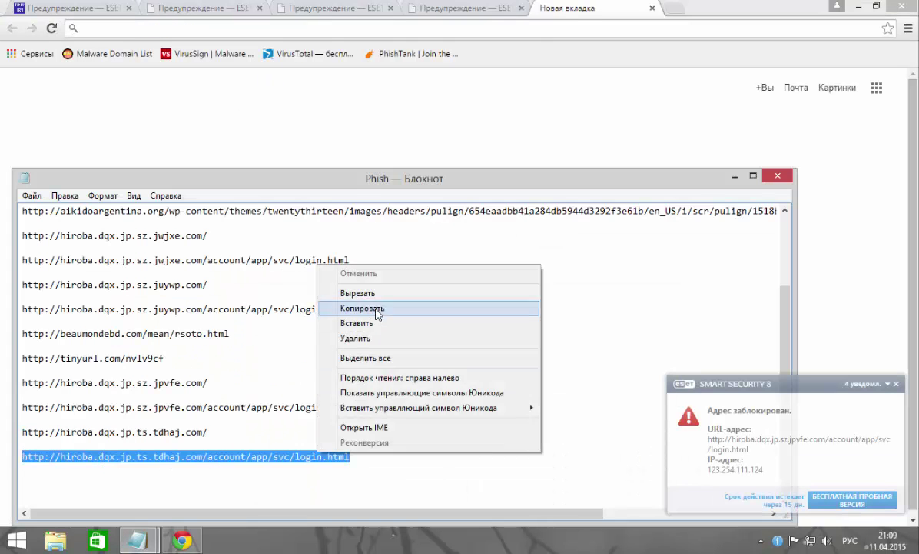
left_click(377, 309)
right_click(141, 27)
left_click(161, 105)
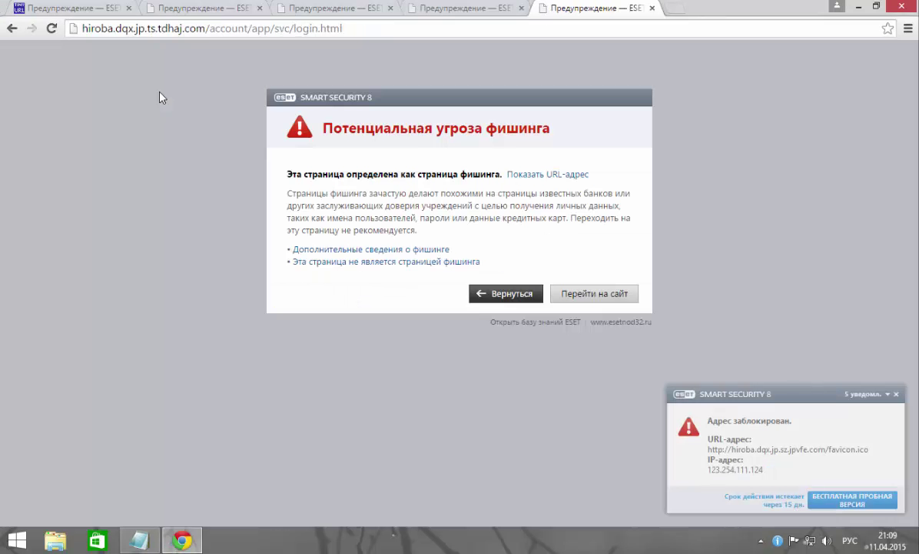
Close all the open phishing test tabs along with the browser
left_click(652, 8)
left_click(521, 8)
left_click(390, 8)
left_click(259, 8)
left_click(128, 7)
left_click(129, 8)
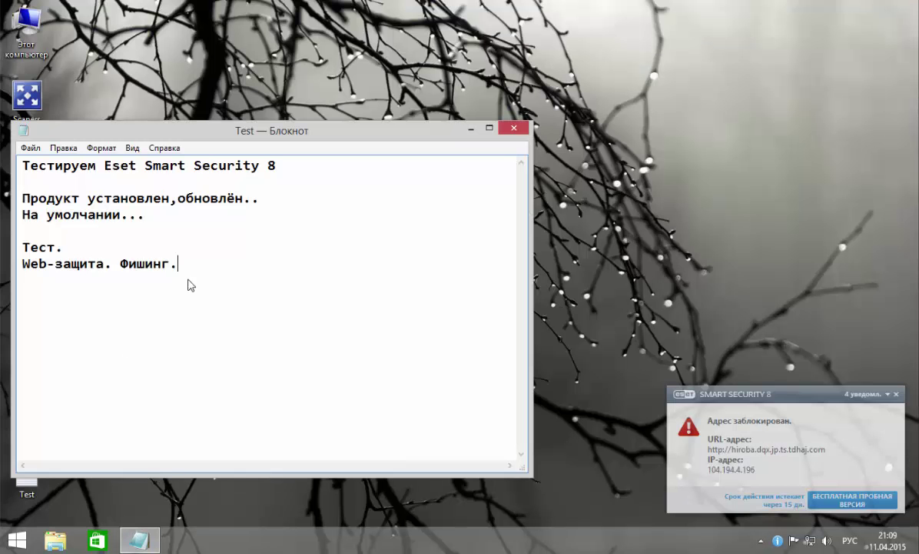
Add the lines "8 ссылок из 15 блокированы..." and "Зловредные ресурсы.." at the end of the Test note
key("Return")
type("8 ссылок")
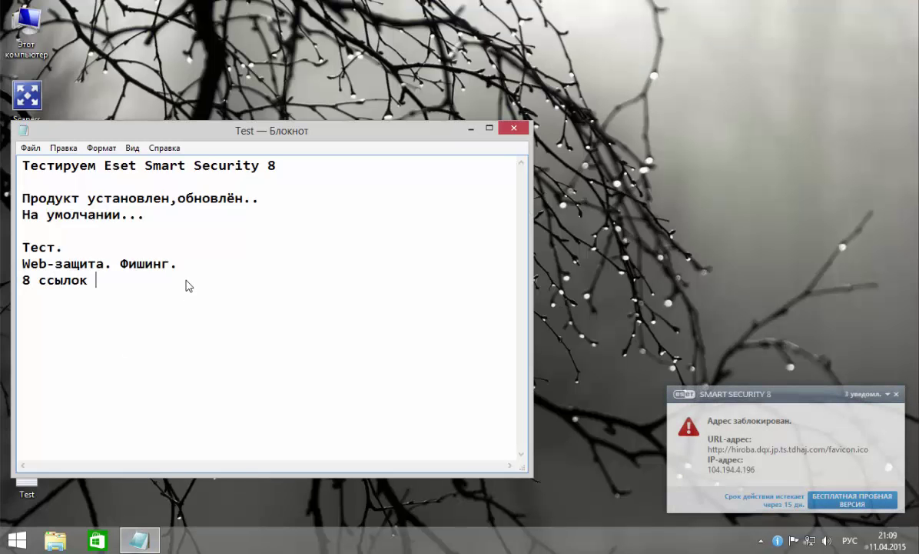
type(" из 15 блокиро")
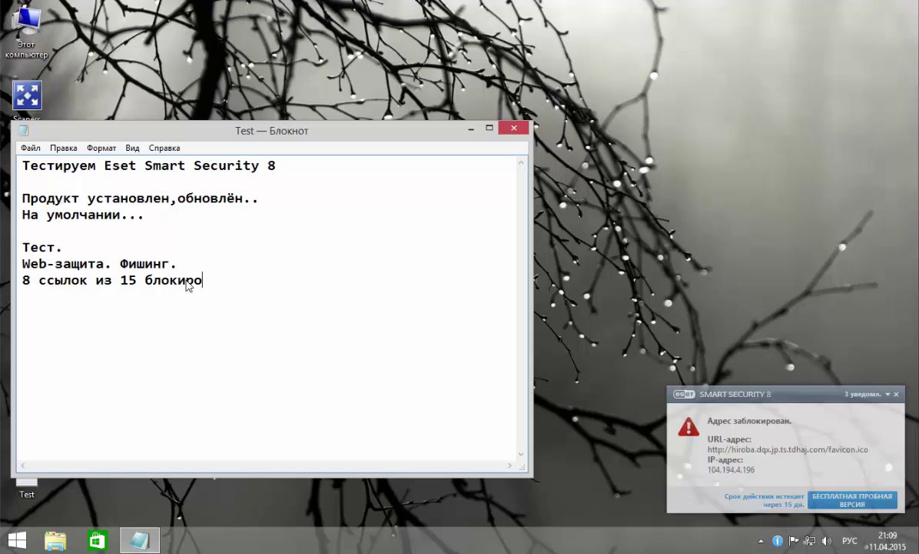
type("ваны...")
key("Return")
key("Return")
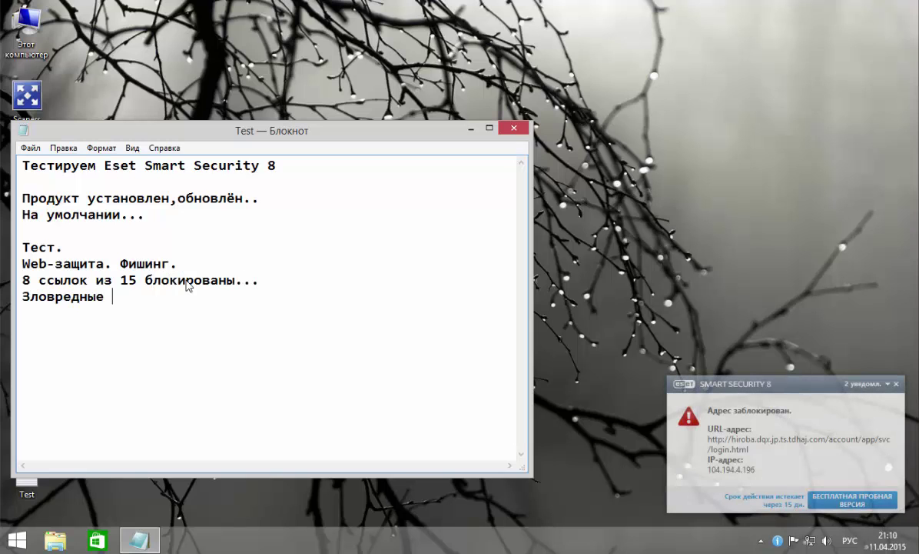
type("Зловредные ресурсы..")
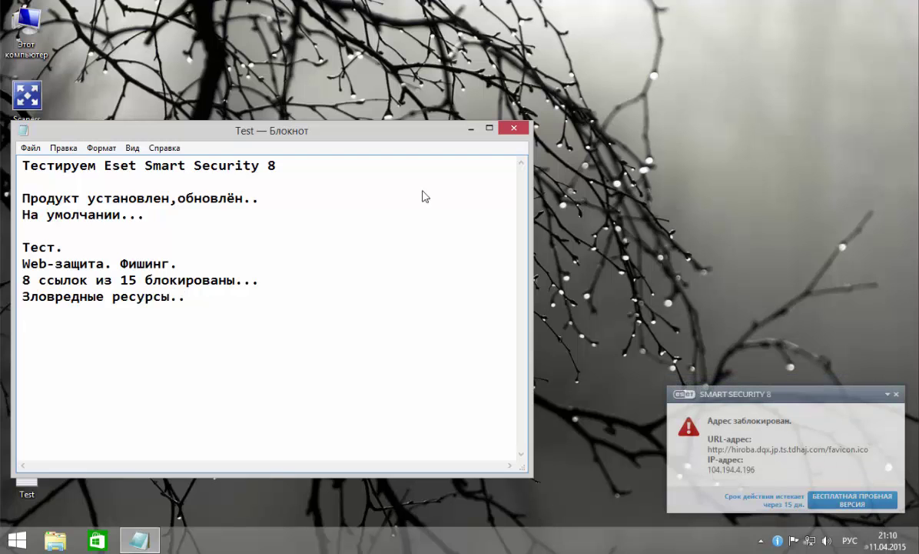
left_click(471, 128)
left_click(125, 54)
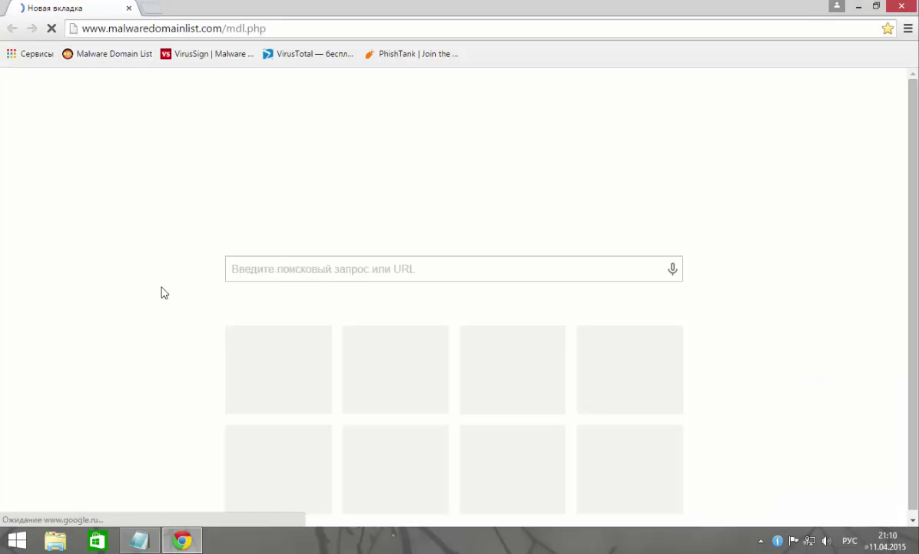
left_click_drag(349, 312, 205, 312)
right_click(209, 312)
left_click(230, 339)
Open the list entries take-screenshot.us/screenshot_4_12 and send-image.us/screenshot_4_12 in new tabs
left_click(51, 10)
left_click_drag(349, 331, 207, 334)
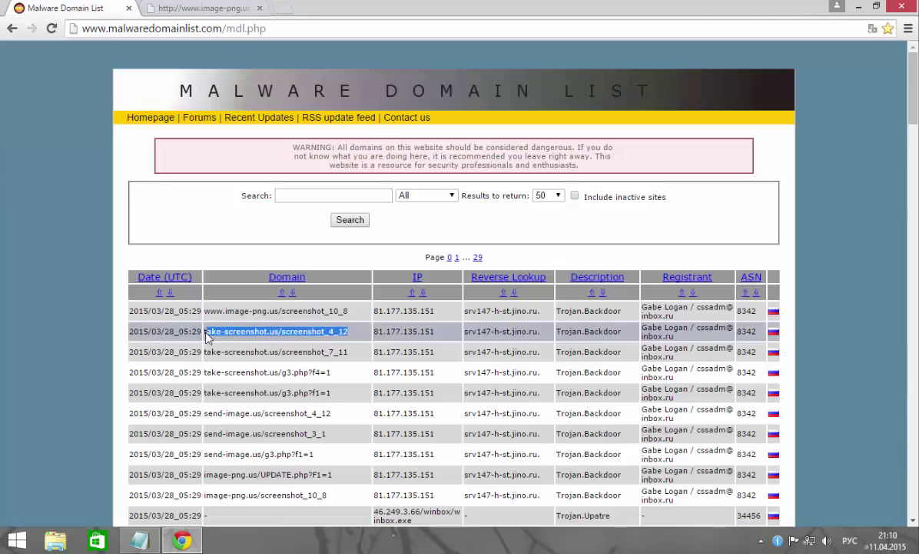
right_click(210, 331)
left_click(232, 359)
left_click(54, 10)
left_click_drag(347, 413, 206, 412)
left_click_drag(261, 413, 146, 9)
Open the list entries 46.249.3.66/winbox/winbox.exe and arbitrary.drclinton.org/strengths/wins/visiting/jquery.js in new tabs
scroll(415, 201, "down", 5)
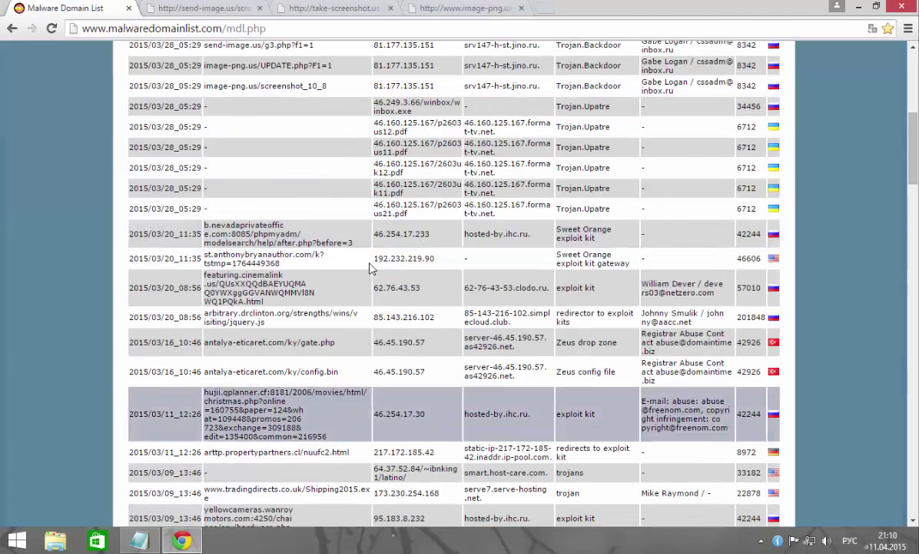
left_click_drag(415, 111, 146, 9)
left_click(63, 9)
left_click_drag(361, 321, 146, 9)
Open the hujii.qplanner.cf:8181 exploit kit address from the malware list in a new tab
left_click(63, 9)
left_click_drag(340, 440, 205, 389)
right_click(217, 414)
left_click(237, 438)
Open the list entry static.retirementcommunitiesfyi.com/k?tstmp=34723984 in a new tab
left_click(62, 9)
scroll(312, 382, "down", 13)
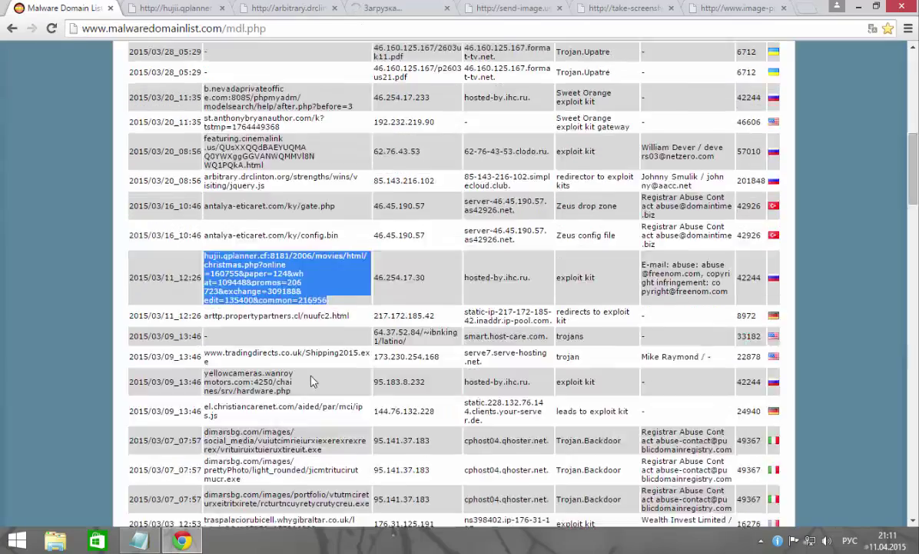
scroll(515, 419, "down", 1)
left_click_drag(277, 280, 206, 272)
right_click(209, 274)
left_click(230, 302)
Open the list entry bank.scarf-it-up.com/gao/maximum/law/core.js in a new tab
left_click(61, 9)
scroll(385, 392, "down", 4)
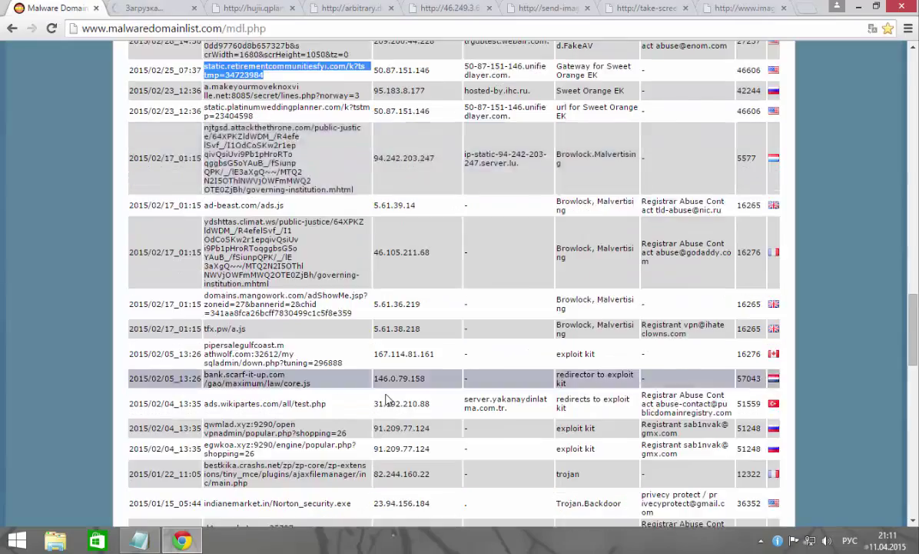
left_click_drag(314, 316, 202, 303)
right_click(276, 306)
left_click(296, 332)
Go through the opened malware link tabs and close them all, keeping only the Malware Domain List
left_click(747, 9)
left_click(785, 10)
triple_click(784, 9)
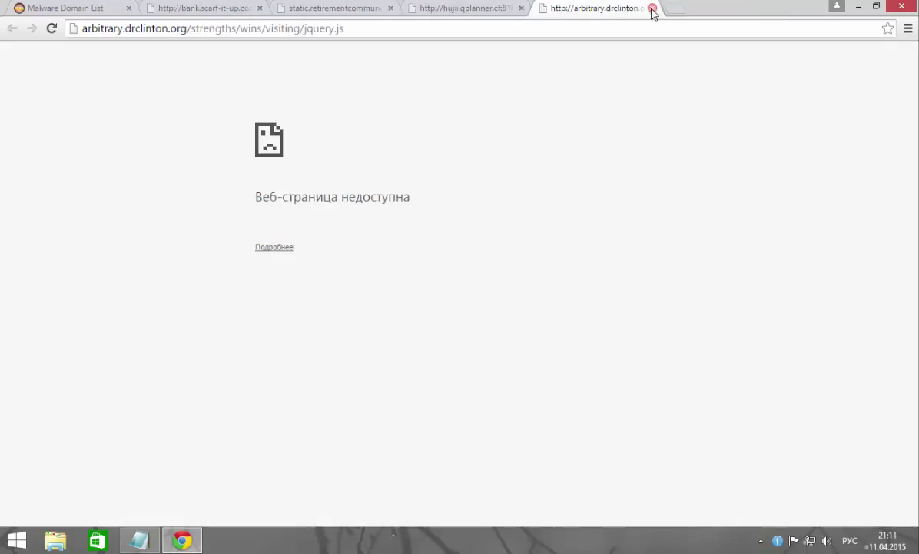
left_click(653, 9)
left_click(522, 9)
left_click(391, 9)
left_click(260, 10)
Open the bestkika.crashs.net trojan address ending in main.php from the malware list in a new tab
scroll(550, 201, "down", 3)
left_click_drag(249, 211, 205, 194)
right_click(210, 199)
left_click(230, 222)
Open the list entry indianemarket.in/Norton_security.exe in a new tab
left_click(63, 9)
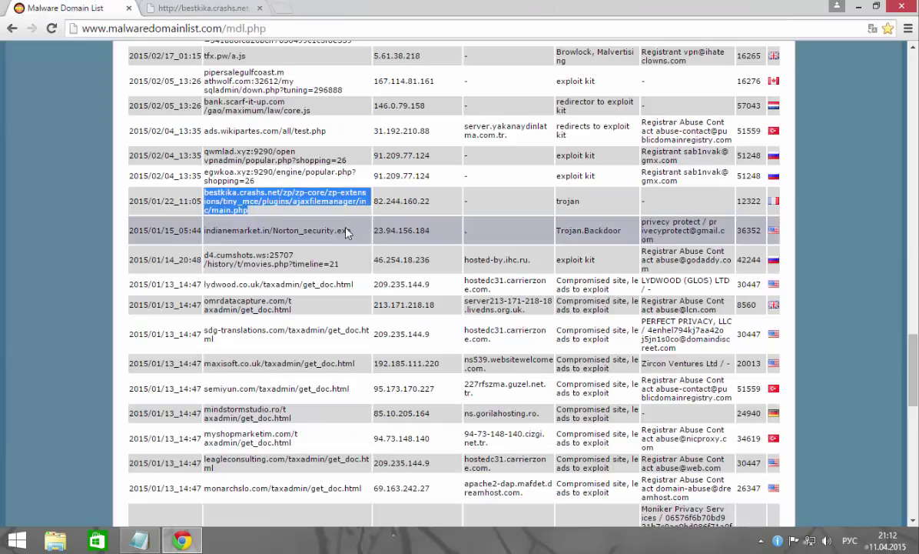
left_click_drag(352, 233, 206, 236)
right_click(206, 233)
left_click(232, 257)
Open 93.79.189.119/pod1/gavr001.exe, 5.254.98.54/pod2/sdhfjkl.exe, 37.221.162.57/pod2/sdfbfhj.exe and 109.87.242.9/pod2/beo1bw3.exe from the list in new tabs
scroll(265, 254, "down", 4)
left_click_drag(461, 290, 374, 283)
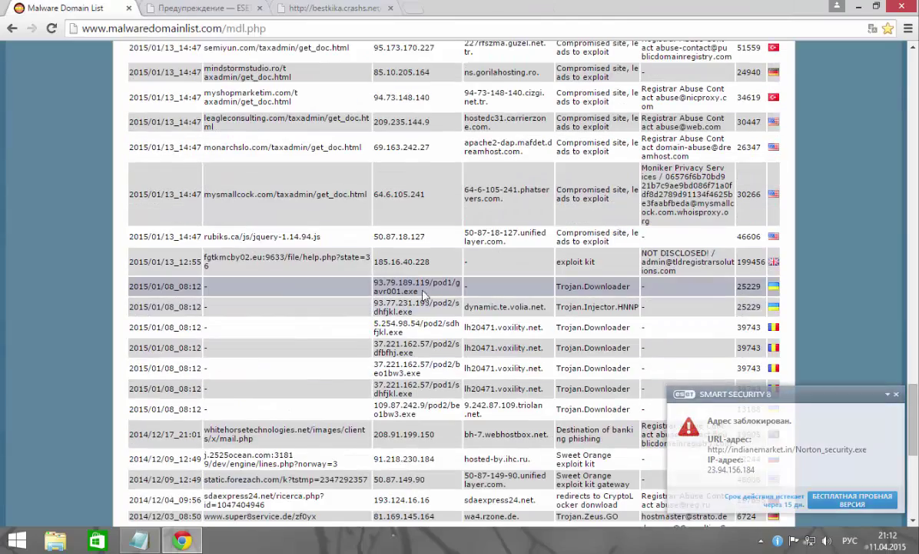
left_click_drag(236, 179, 146, 9)
left_click_drag(415, 311, 146, 9)
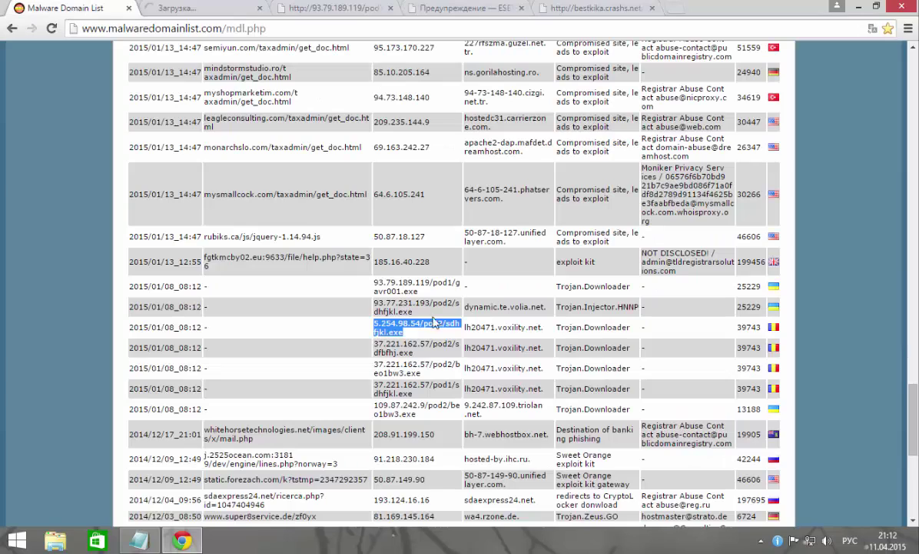
left_click_drag(415, 352, 146, 9)
left_click_drag(415, 413, 146, 9)
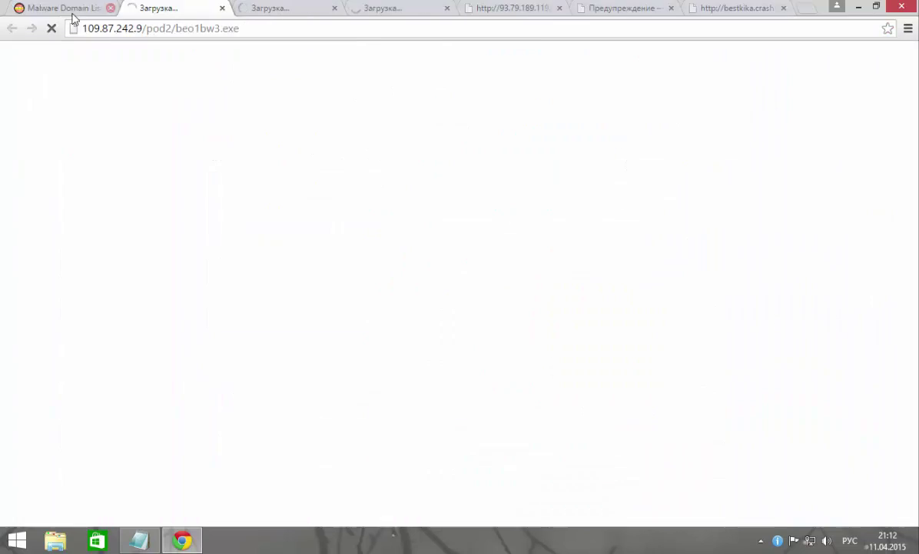
Close the tested link tabs, leaving the Malware Domain List and the 109.87.242.9 tab open
left_click(733, 9)
left_click(784, 9)
left_click(784, 9)
left_click(784, 10)
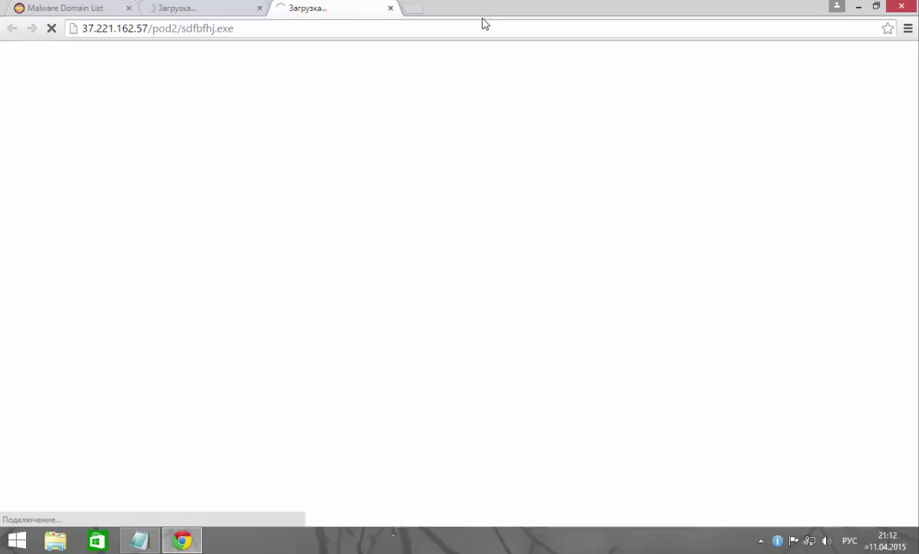
left_click(390, 9)
left_click_drag(308, 230, 205, 223)
left_click_drag(223, 225, 146, 10)
left_click(77, 10)
left_click_drag(307, 260, 146, 9)
Open the list entry perfectionautorepairs.com/jkcokunrh in a new tab
left_click(77, 9)
left_click_drag(352, 326, 203, 330)
left_click_drag(277, 326, 146, 9)
Open the list entries loft2126.dedicatedpanel.com/b.exe and hoerbird.net/galerie/w4f3f4.exe in new tabs
left_click(67, 8)
scroll(329, 305, "down", 2)
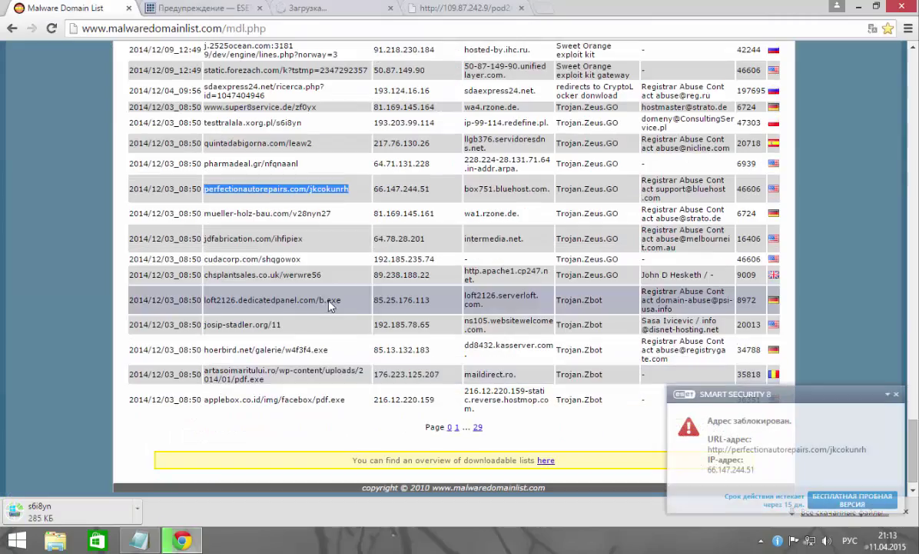
left_click_drag(330, 349, 206, 348)
left_click_drag(261, 349, 661, 9)
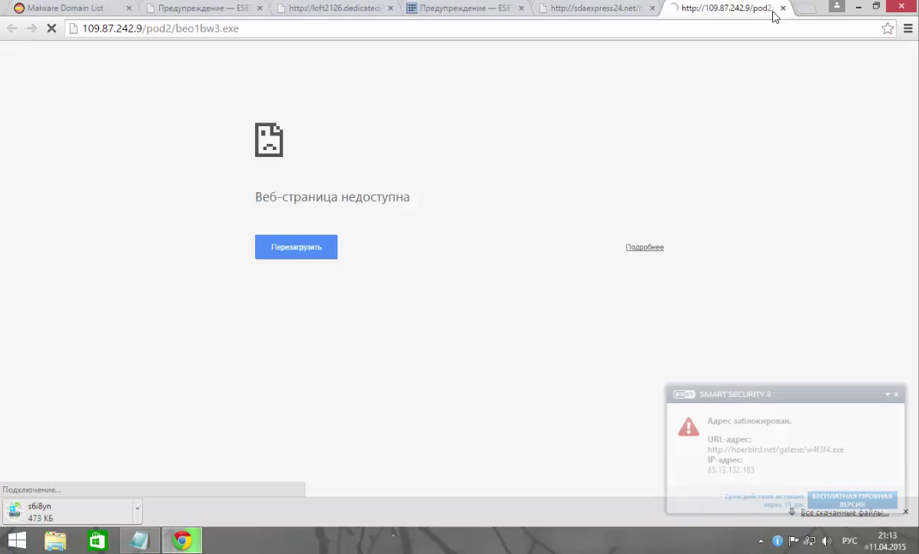
Close all remaining malware link tabs and the Malware Domain List, and exit the browser
left_click(784, 10)
left_click(656, 9)
left_click(523, 10)
left_click(390, 9)
left_click(260, 9)
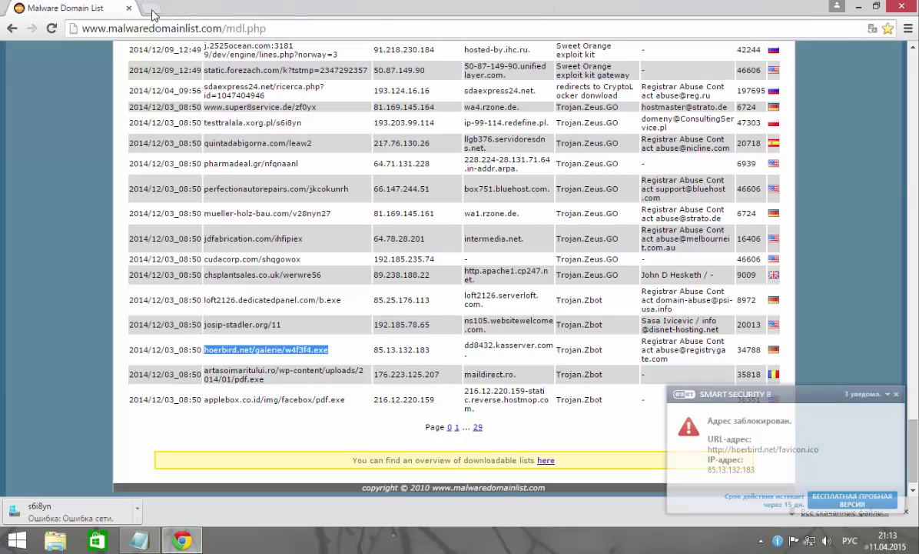
left_click(154, 9)
left_click(129, 9)
left_click(902, 7)
Add the lines "Продукт работает.." and "Тест синтетика" to the Test note and save the file
left_click(139, 540)
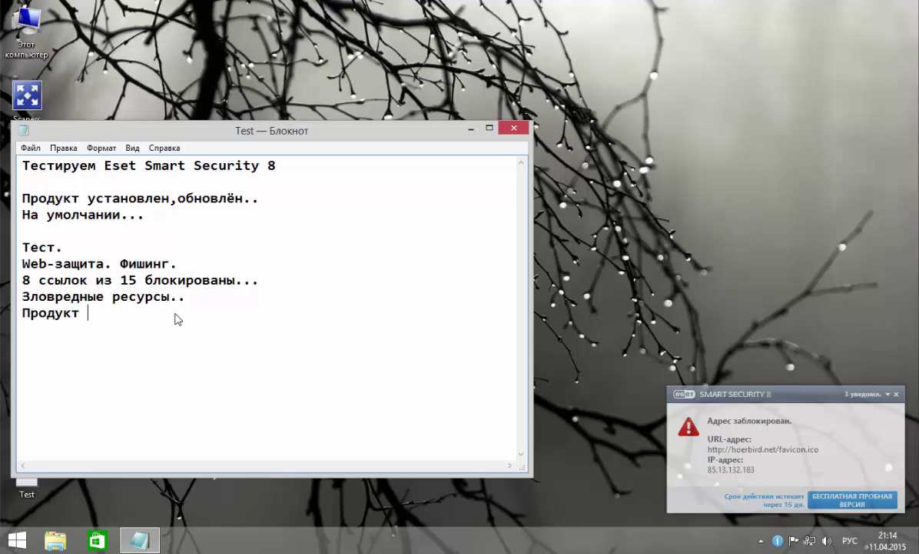
type("работает..")
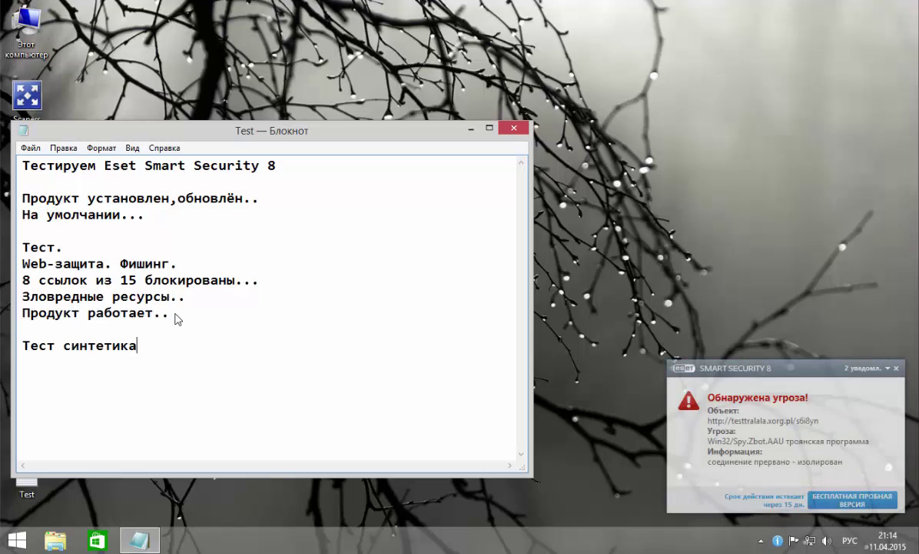
left_click(31, 149)
left_click(53, 193)
Open the Virus folder from the desktop, look into its WS Security Test 2014 subfolder, and go back
left_click(471, 128)
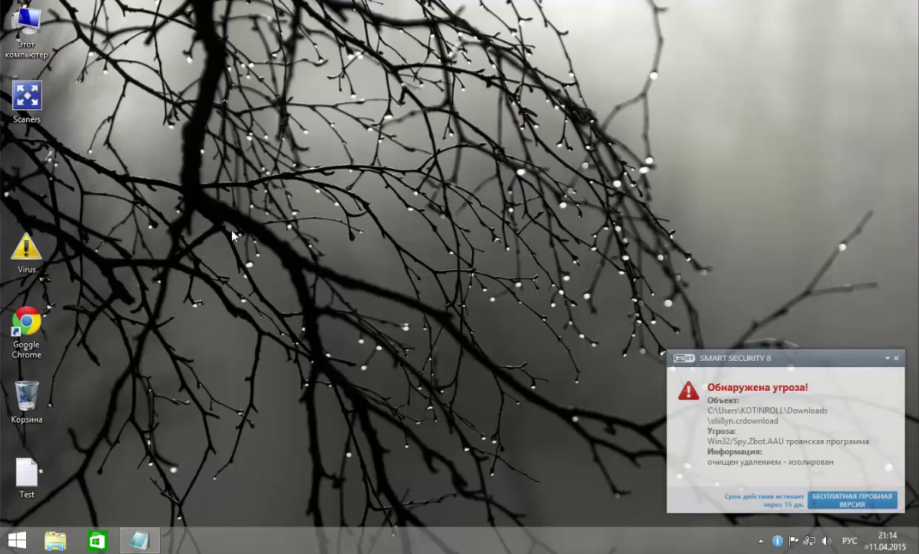
double_click(26, 250)
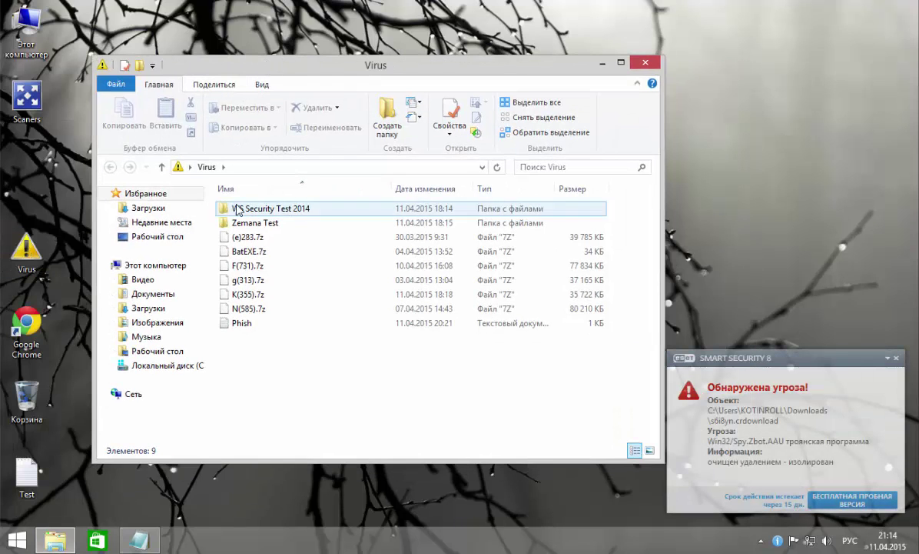
double_click(240, 208)
left_click_drag(374, 21, 281, 69)
left_click(26, 170)
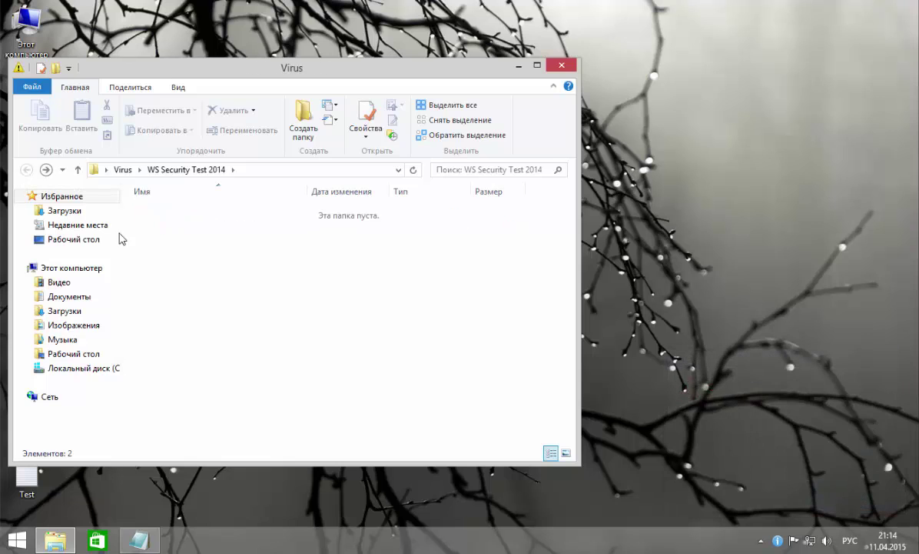
Open the Zemana Test subfolder and shrink its window to a narrow column
double_click(142, 229)
left_click_drag(581, 246, 236, 254)
left_click_drag(237, 327, 182, 329)
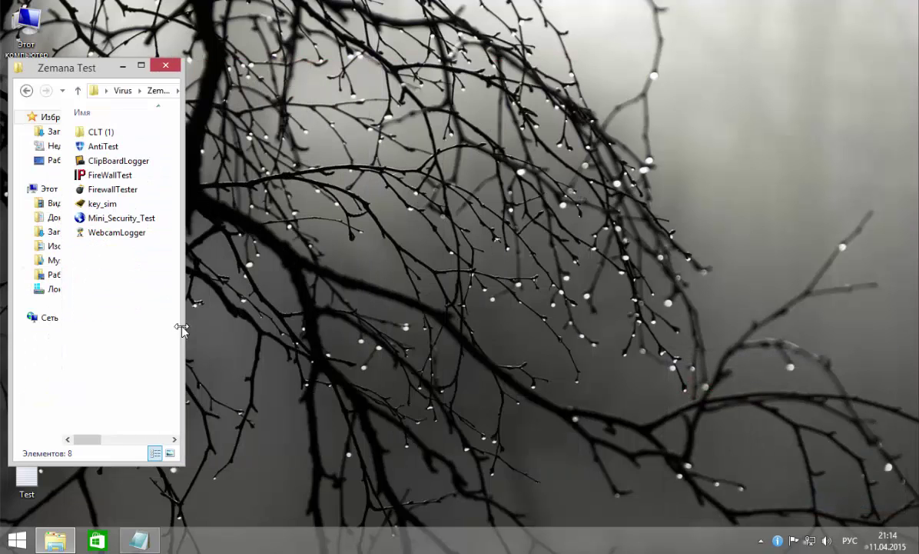
Launch the 2ip Firewall Tester from FireWallTest and close it
double_click(77, 176)
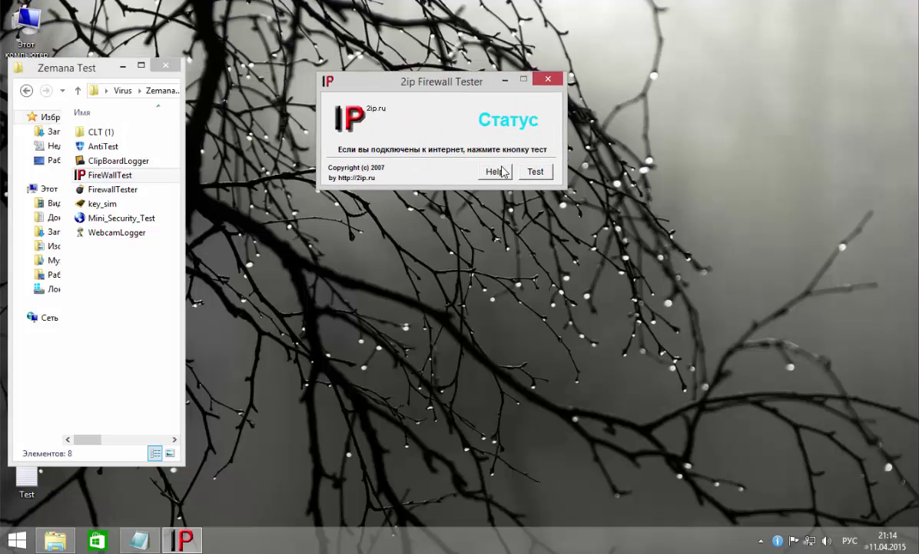
left_click(549, 79)
Run the UPGRAD test trojan from FirewallTester and close its window when the test finishes
left_click(108, 191)
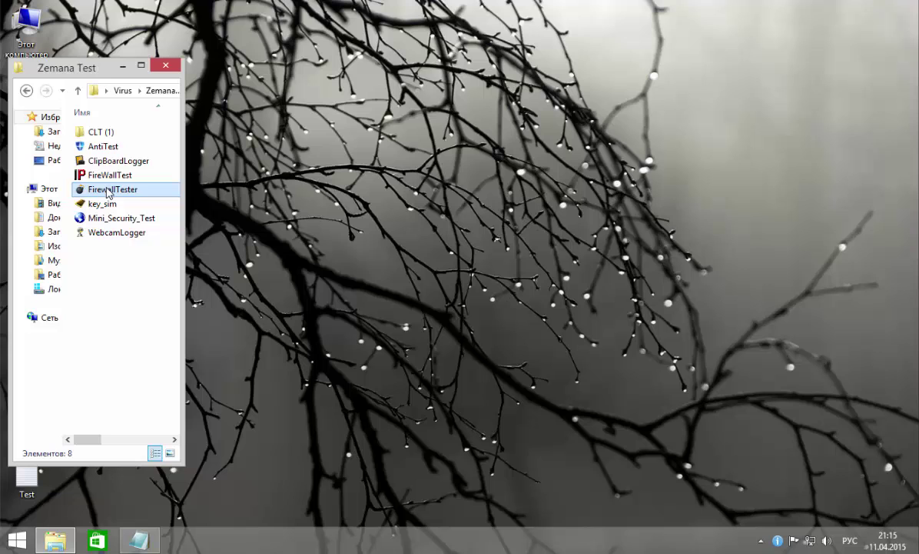
left_click(349, 212)
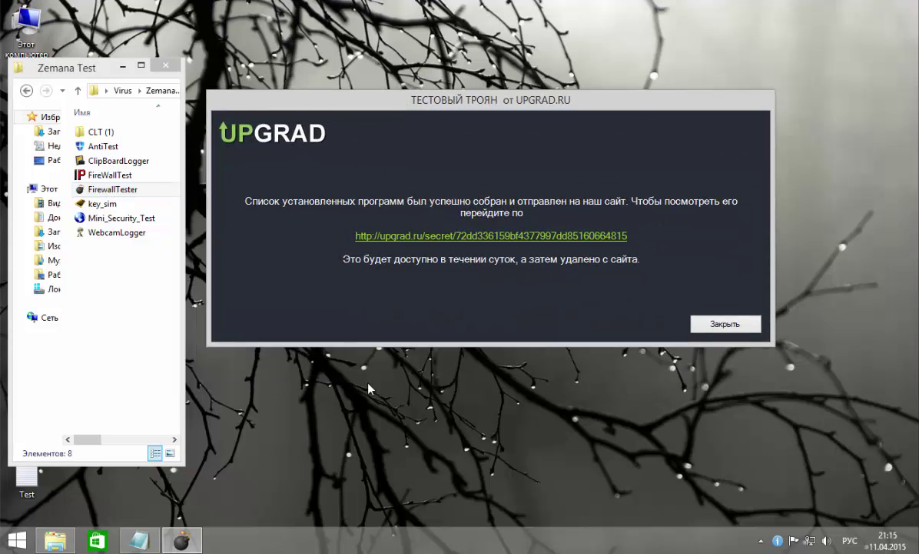
left_click(726, 324)
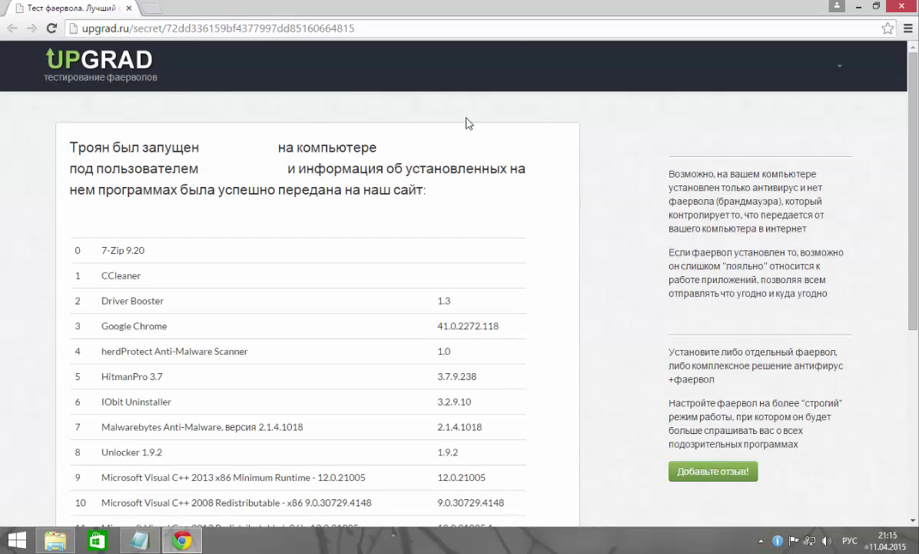
Examine the list of installed programs on the upgrad.ru report page, highlighting the ESET Smart Security entry
scroll(531, 329, "down", 3)
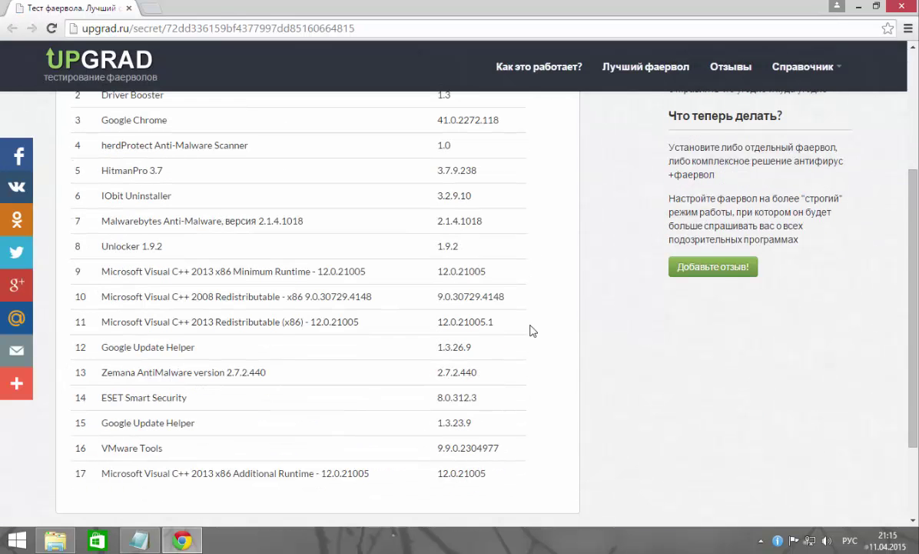
scroll(532, 329, "up", 1)
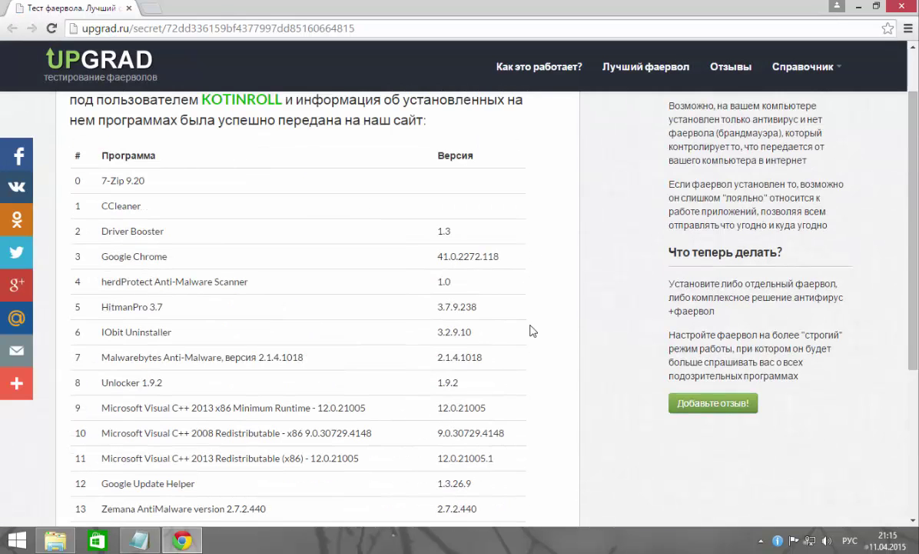
scroll(531, 329, "down", 1)
left_click_drag(206, 411, 78, 401)
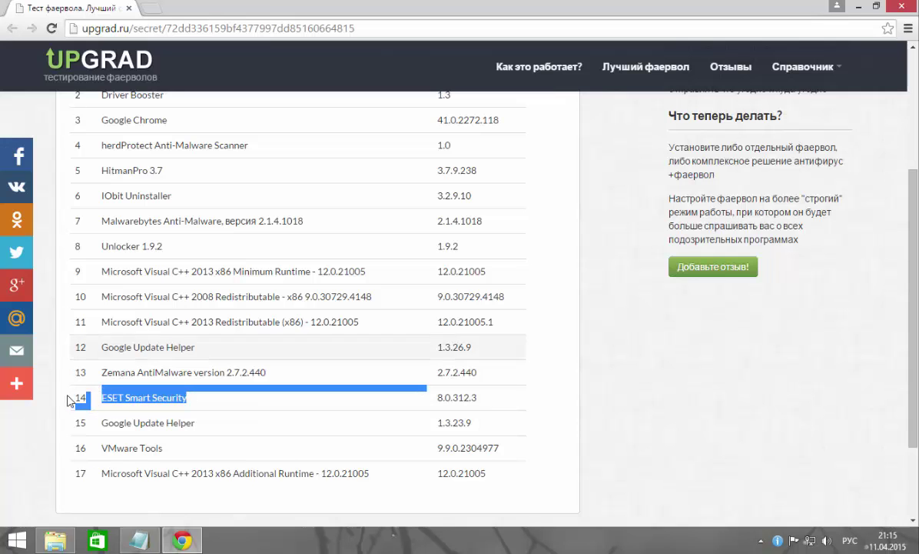
scroll(653, 377, "up", 3)
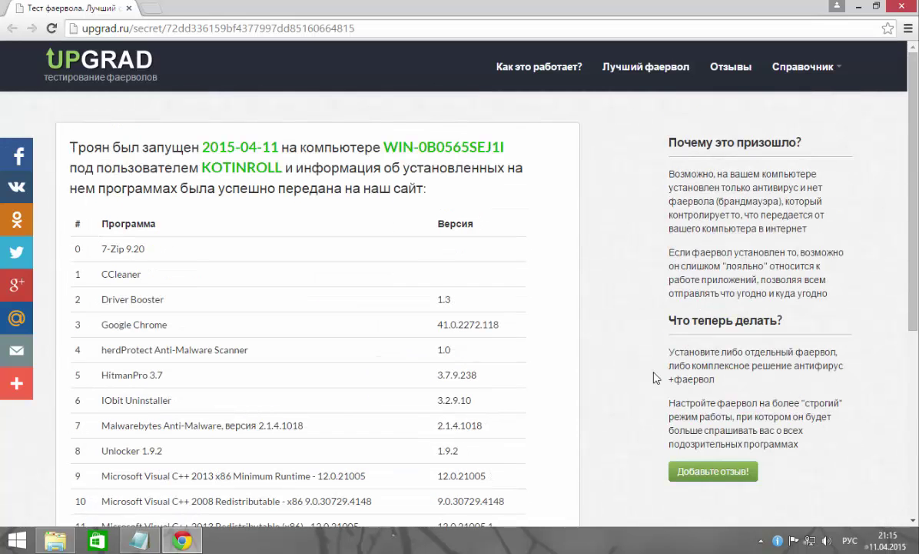
Close the browser window showing the upgrad.ru report
left_click(151, 14)
left_click(129, 10)
left_click(130, 10)
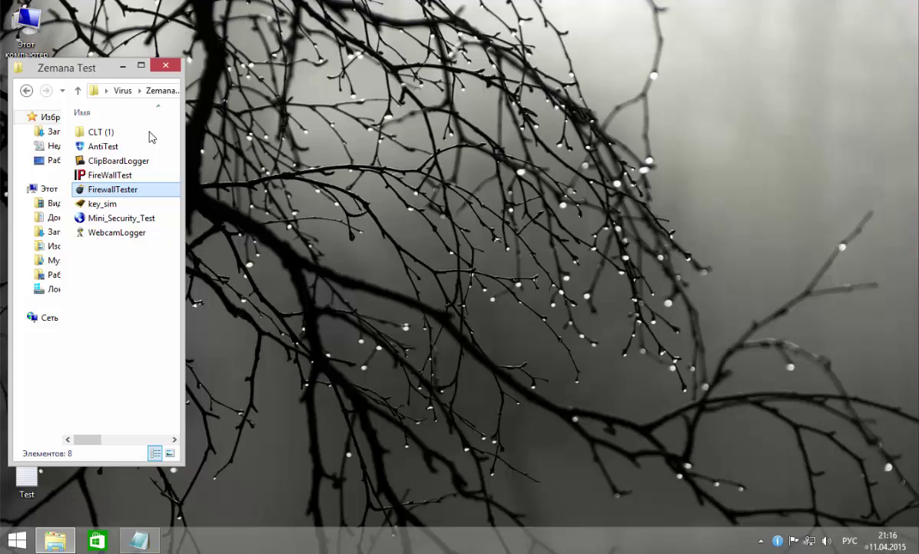
Run Mini_Security_Test from the Zemana Test folder and close its window when the checks finish
double_click(109, 218)
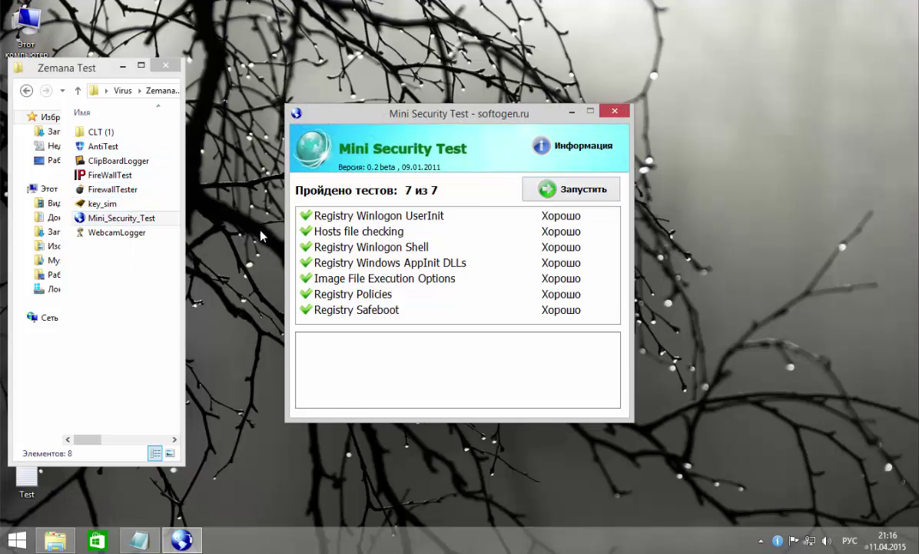
left_click(614, 110)
Launch clt from the CLT (1) subfolder and start the Comodo Leak Tests run
double_click(96, 133)
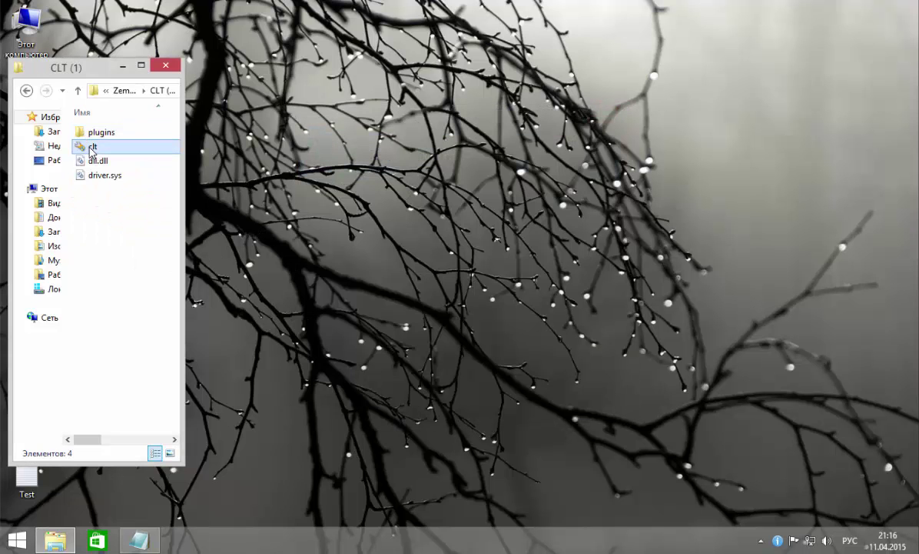
left_click(159, 67)
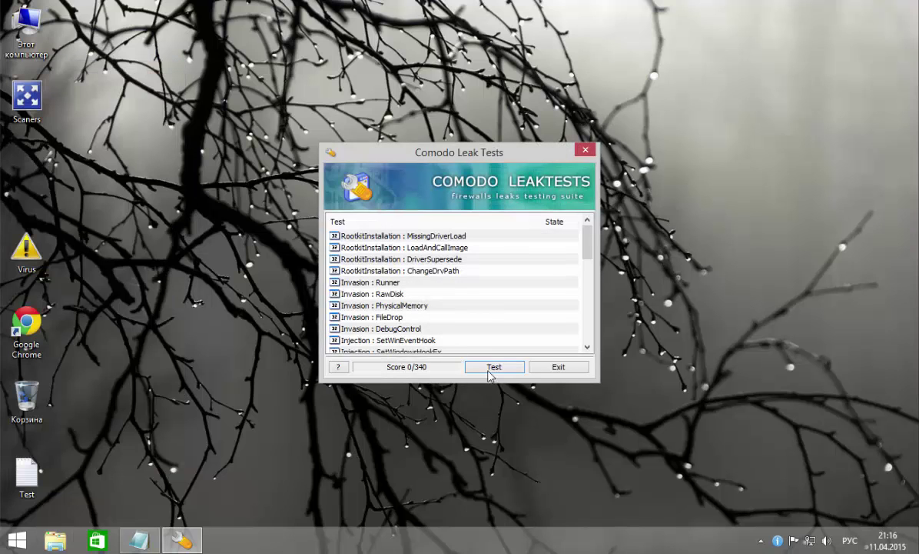
left_click(493, 369)
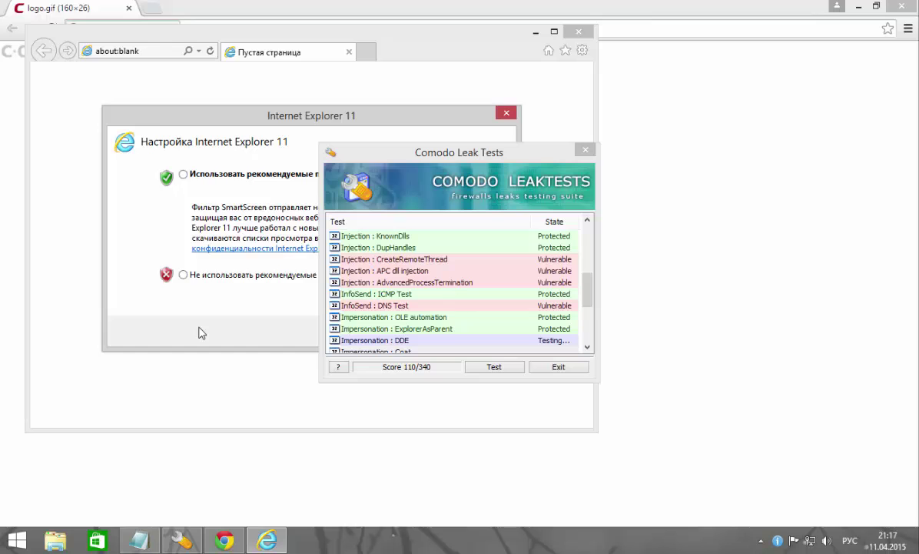
Move the Comodo Leak Tests window clear of the browser windows and close Internet Explorer with all its tabs
left_click_drag(323, 148, 642, 175)
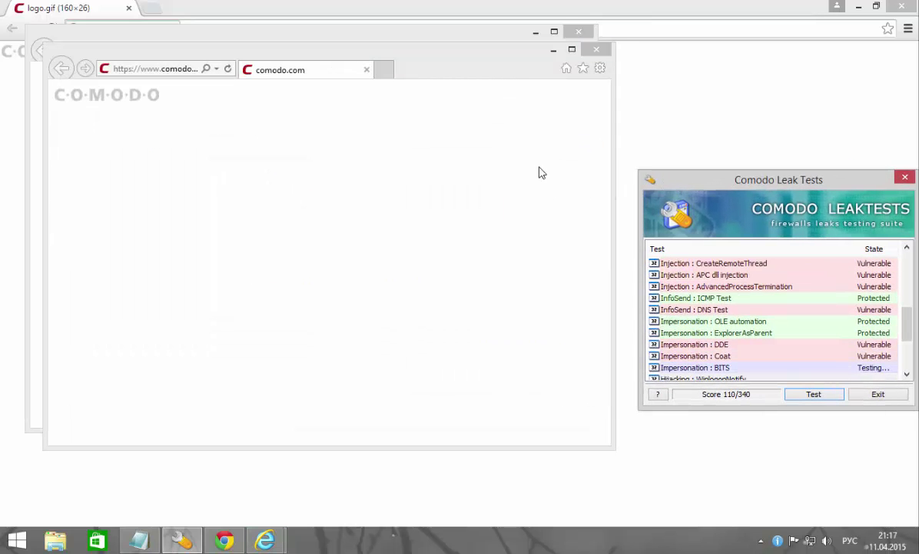
left_click(417, 328)
left_click(579, 32)
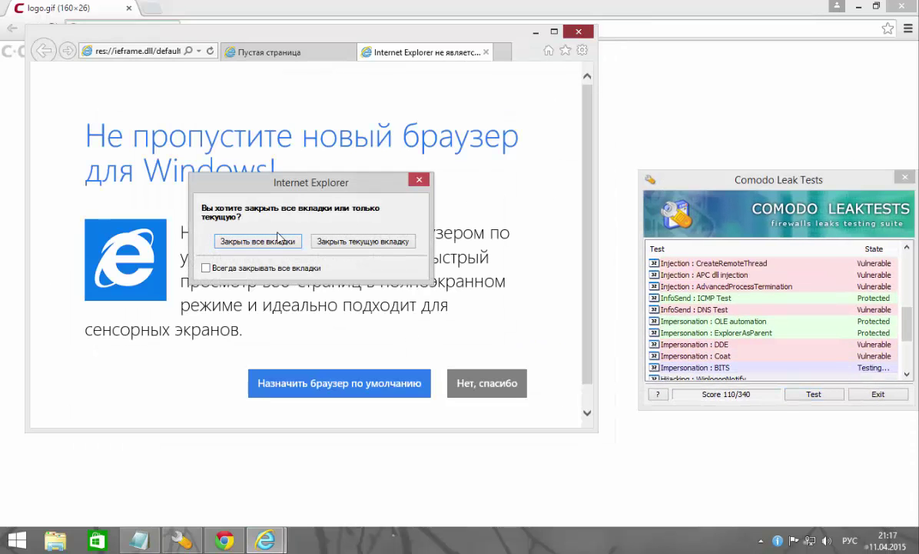
left_click(278, 237)
left_click_drag(672, 174, 597, 175)
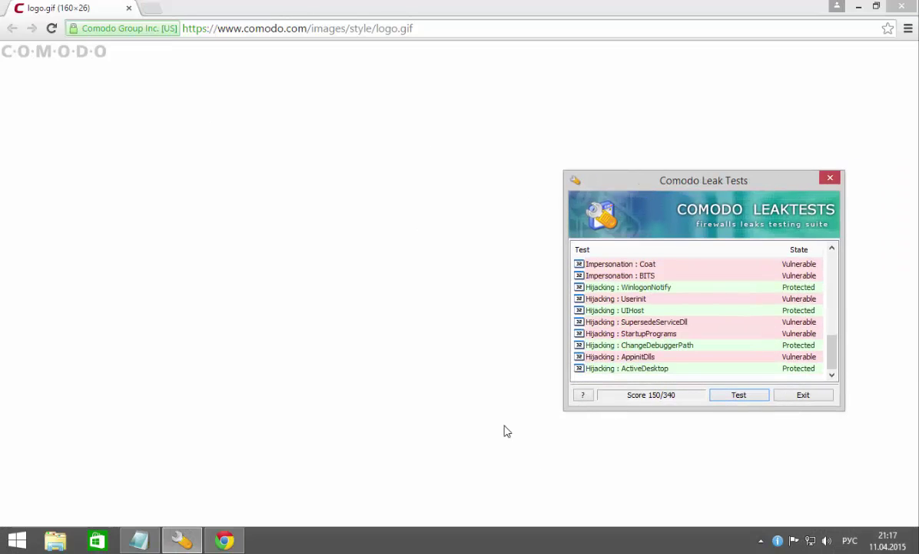
Review the Comodo Leaktests report down to its score, and close the browser and the leak test program
left_click(370, 263)
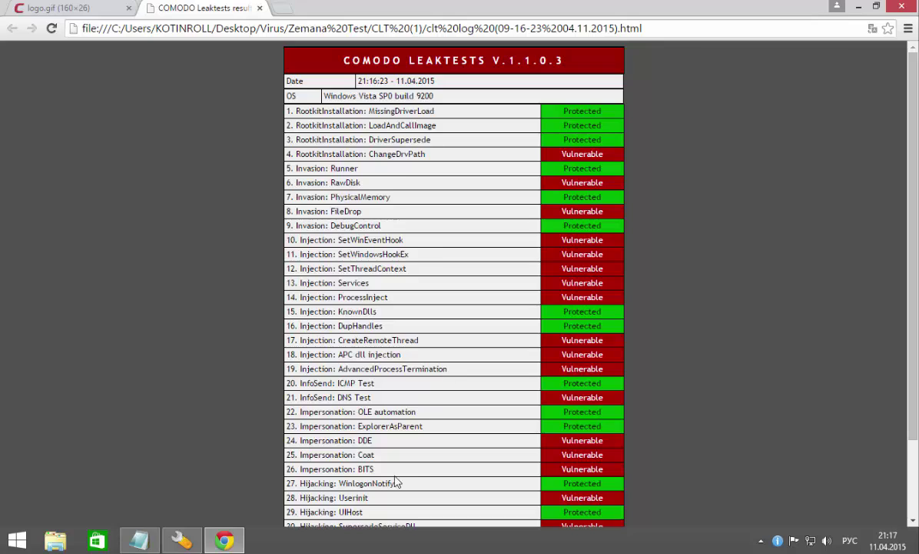
scroll(396, 482, "down", 2)
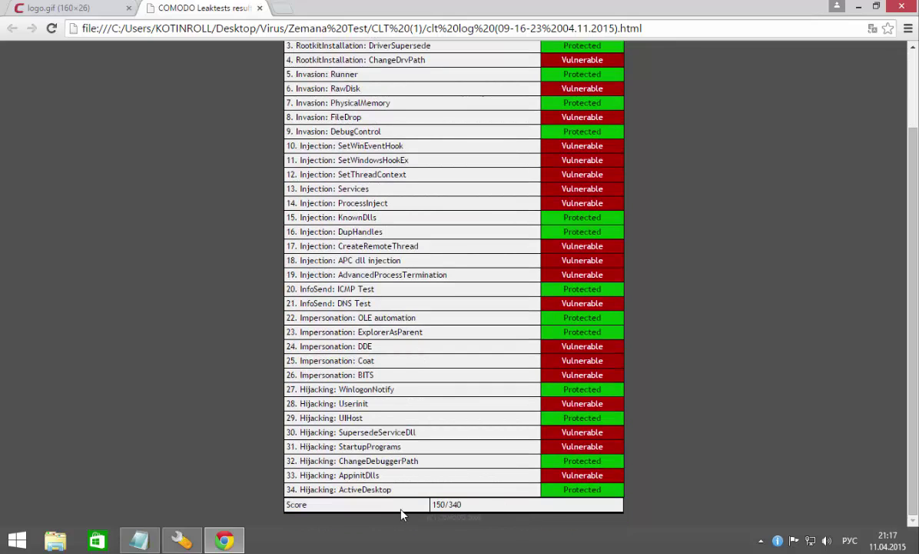
left_click(260, 9)
left_click(151, 9)
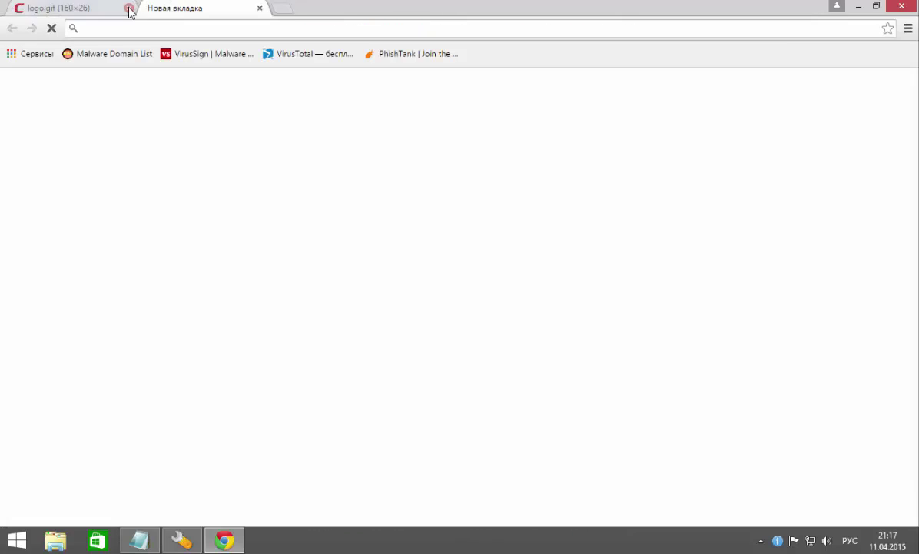
left_click(129, 9)
left_click(901, 7)
left_click_drag(648, 183, 376, 87)
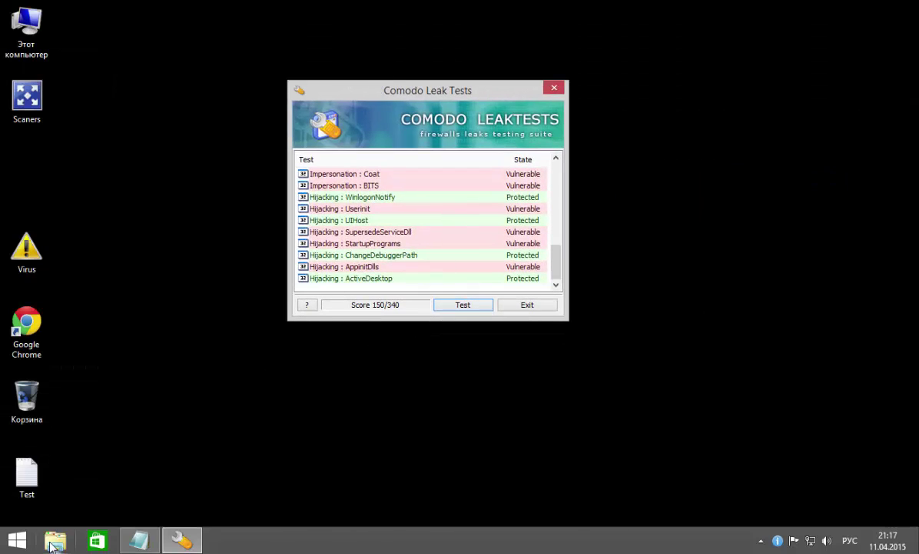
left_click(522, 306)
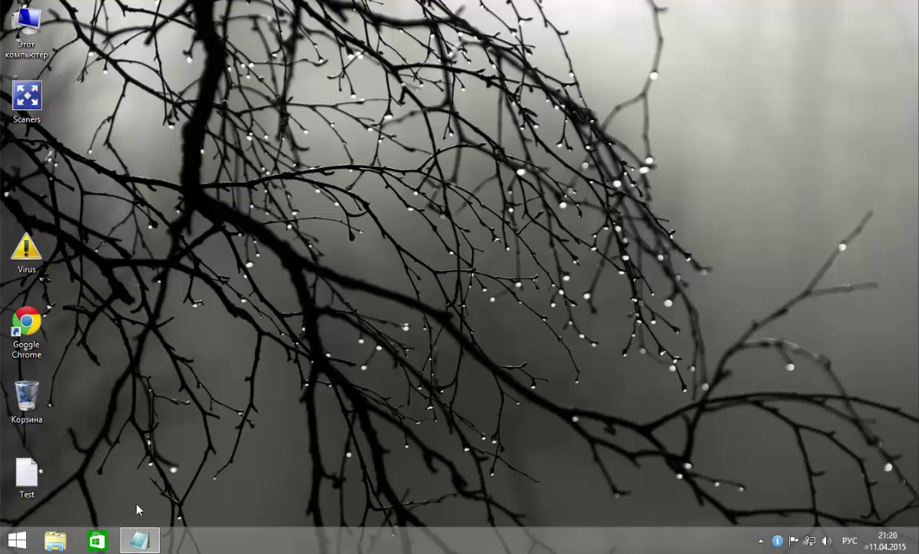
Add the line "распаковка архивов" to the Test note
left_click(139, 540)
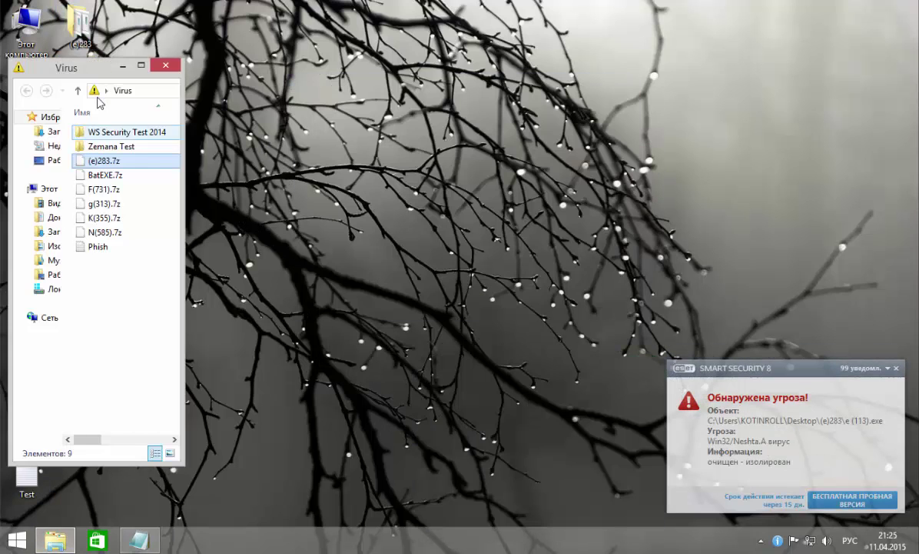
Extract F(731).7z to the desktop and keep the minimized Task Manager's indicator visible in the notification area
left_click(422, 332)
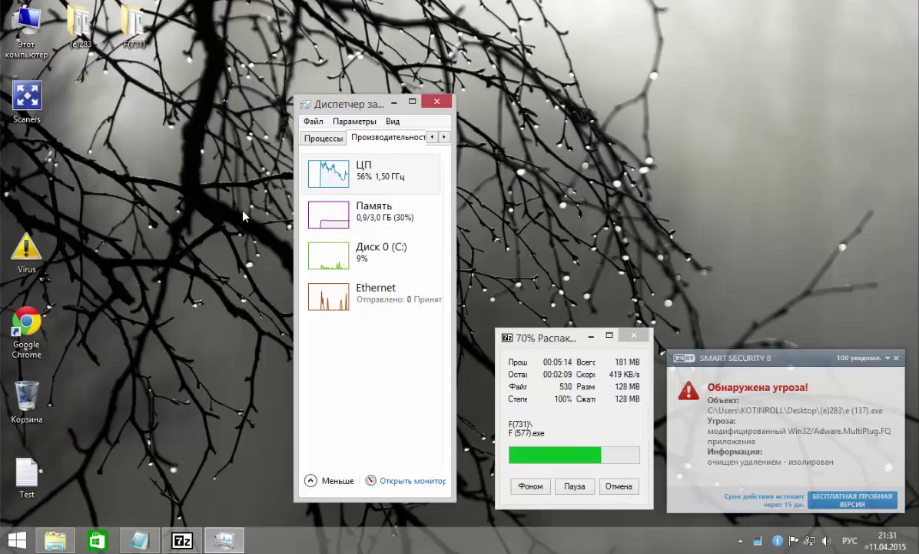
left_click(395, 102)
left_click(761, 542)
left_click_drag(738, 470, 762, 545)
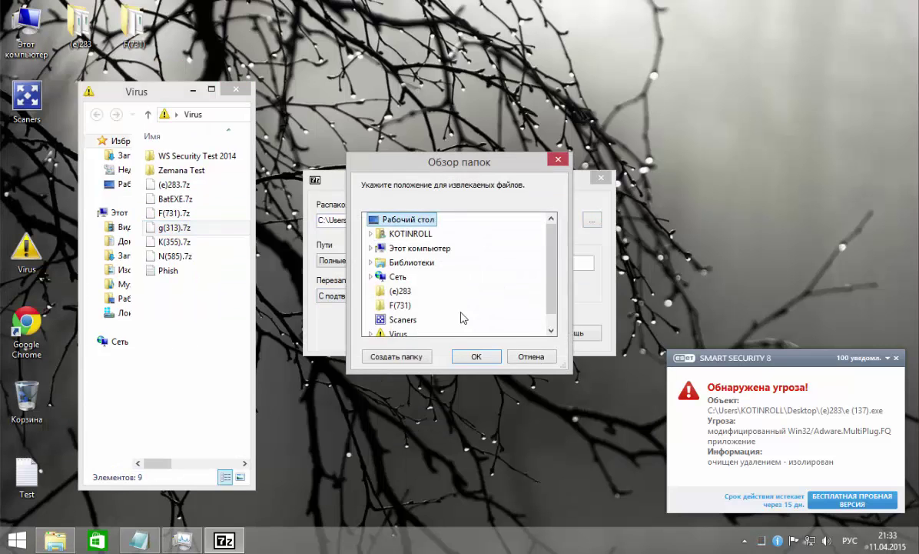
Extract the g(313).7z archive to the desktop
left_click(422, 331)
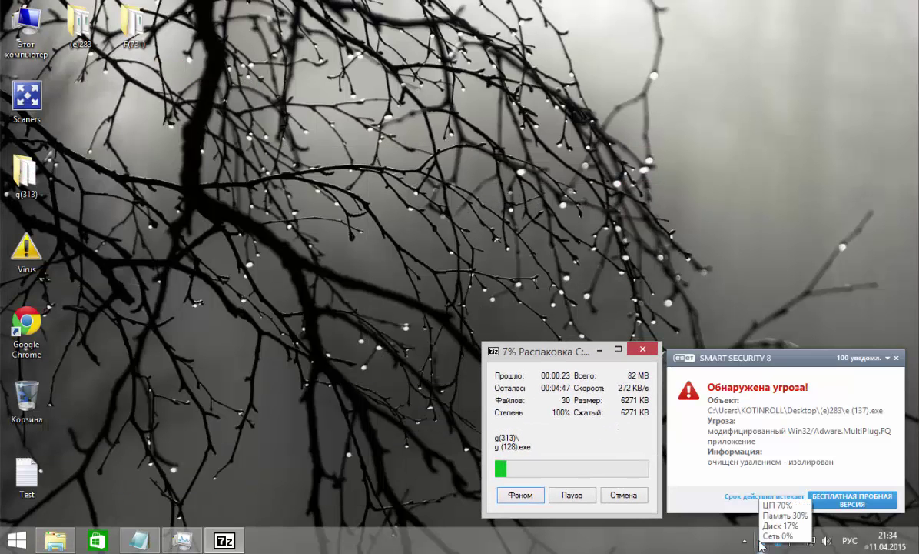
mouse_move(765, 543)
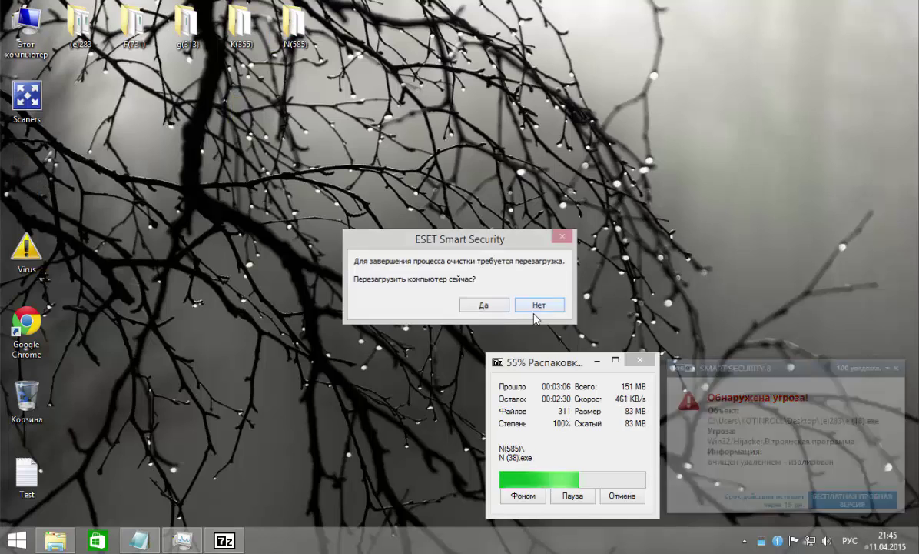
Decline ESET's restart request and add to the note "заканчивается распаковка 5 архива в переди ещё 6 архив с bat вирусами, потом перезагрузим, как просит продукт.."
left_click(536, 307)
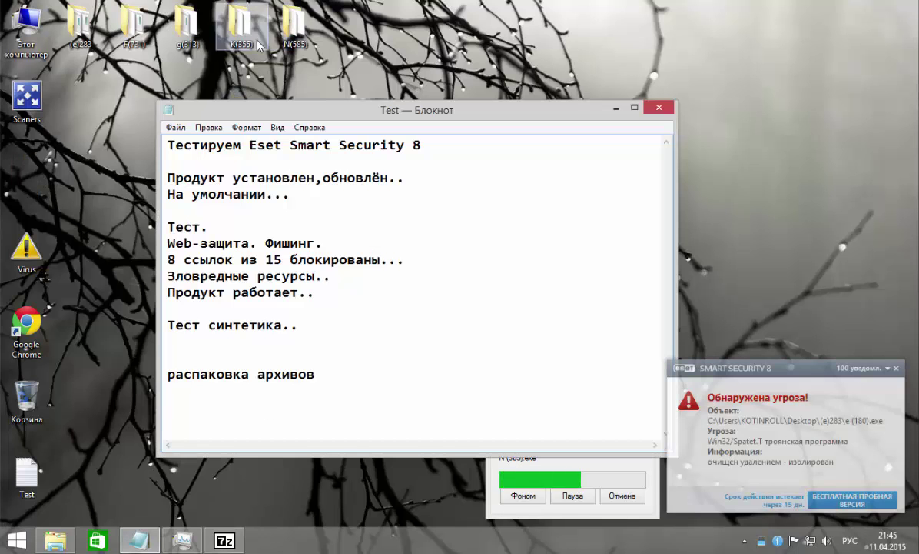
type("вается распаковка 5 архива")
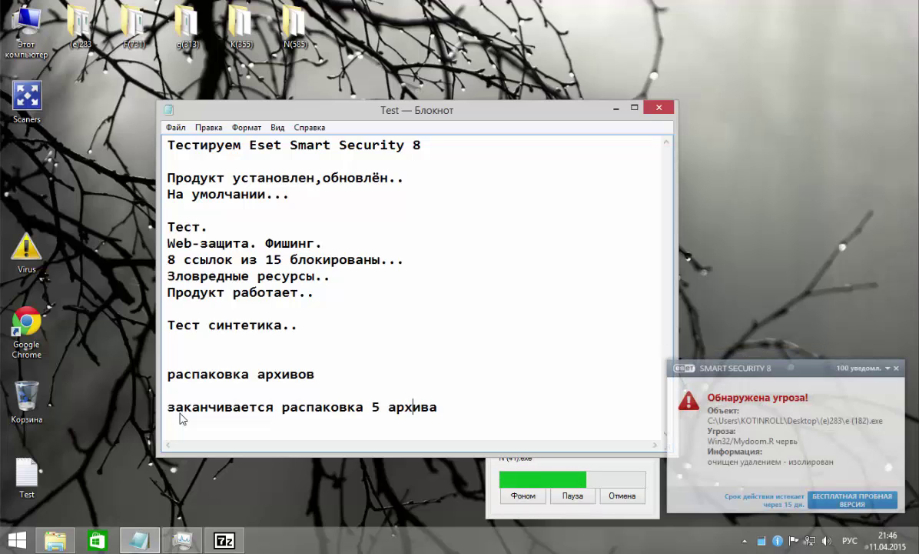
type("ещё 6 архив с")
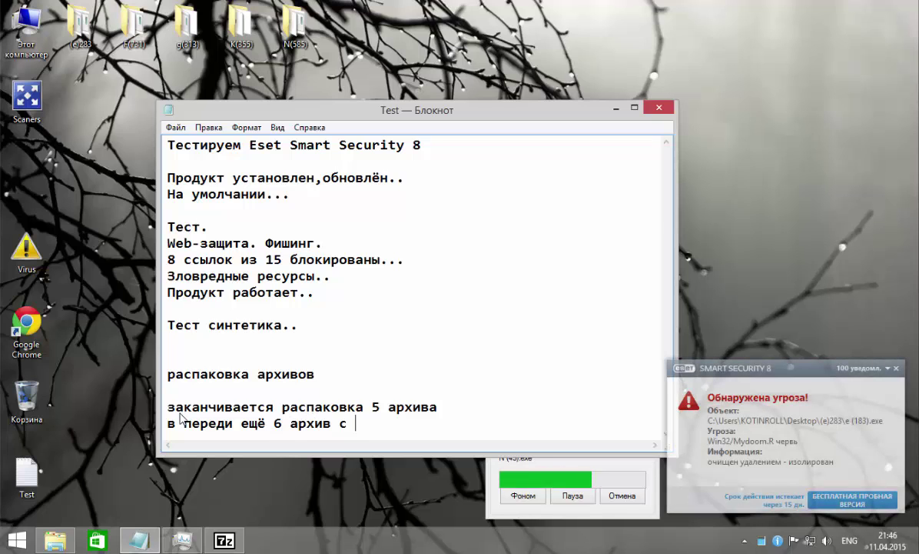
type(" bat вирусами,")
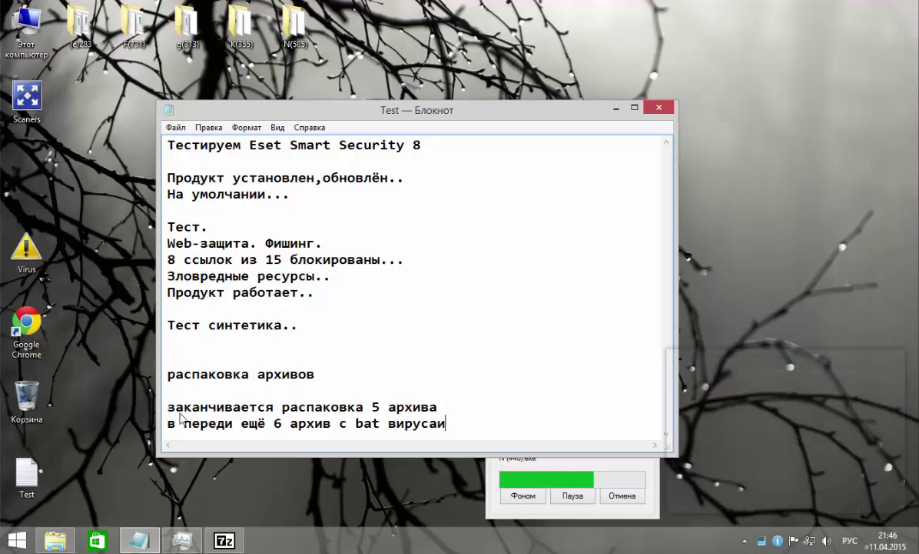
key("Return")
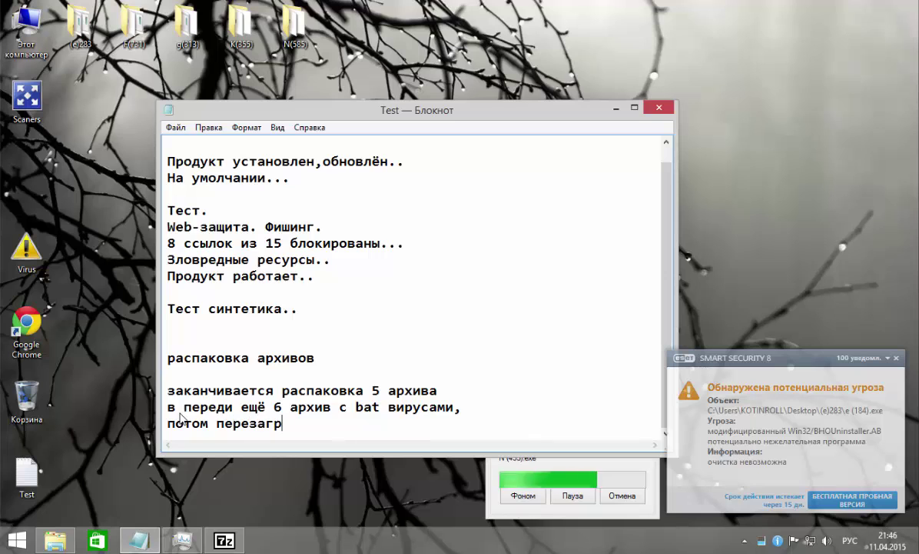
type("потом перезагрузим, как просит продукт..")
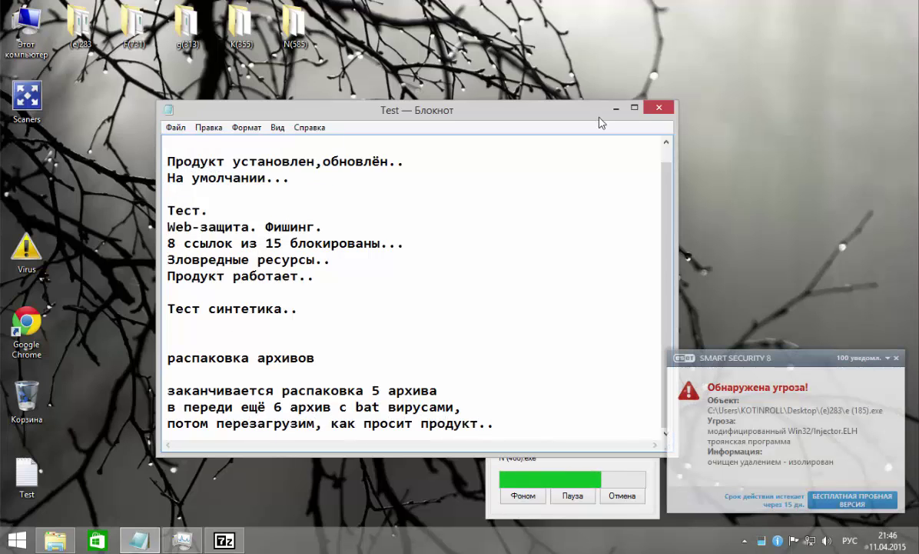
Narrow the Test note's window, move it towards the desktop icons and minimize it
left_click_drag(676, 146, 519, 148)
left_click_drag(361, 113, 230, 121)
left_click(329, 116)
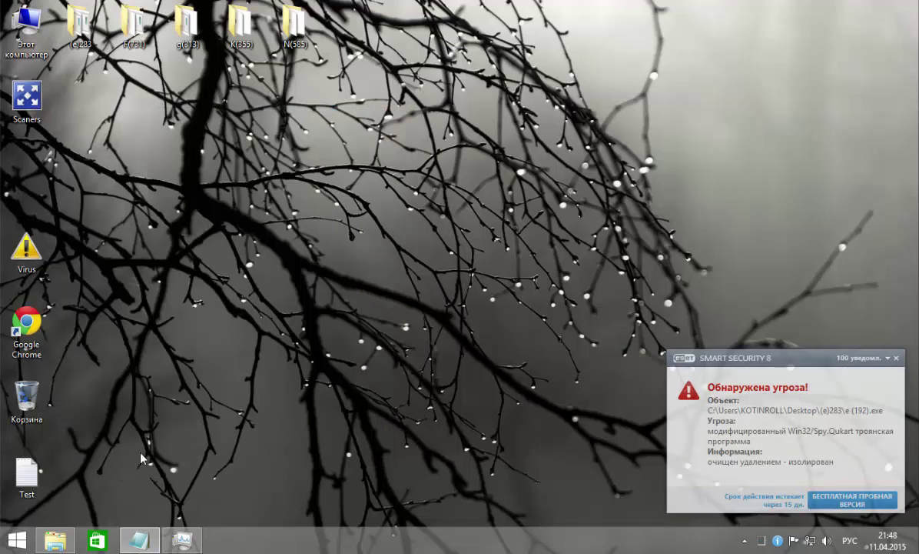
Extract BatEXE.7z from the Virus folder to the desktop, entering the archive password, and close the folder
left_click(55, 541)
left_click(428, 262)
left_click(593, 220)
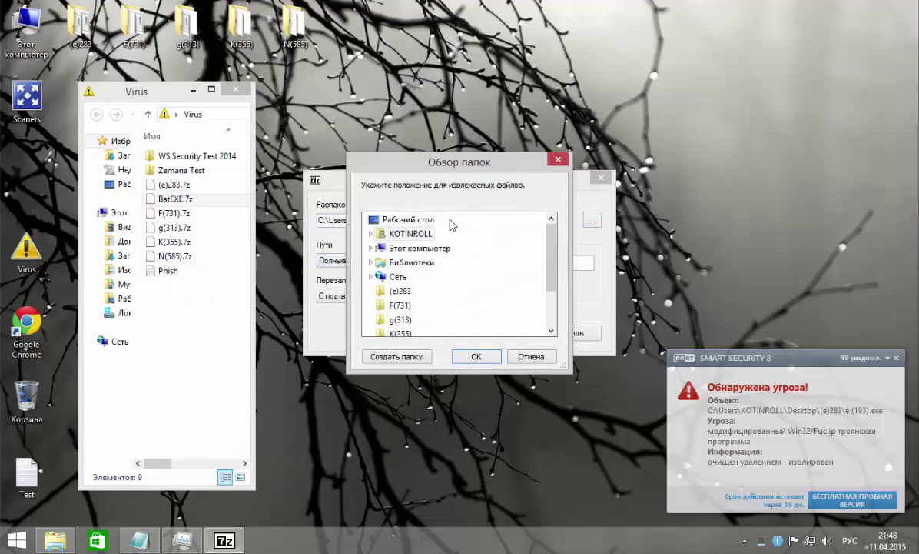
left_click(448, 220)
left_click(476, 357)
left_click(503, 263)
type("•••")
left_click(421, 332)
left_click(236, 89)
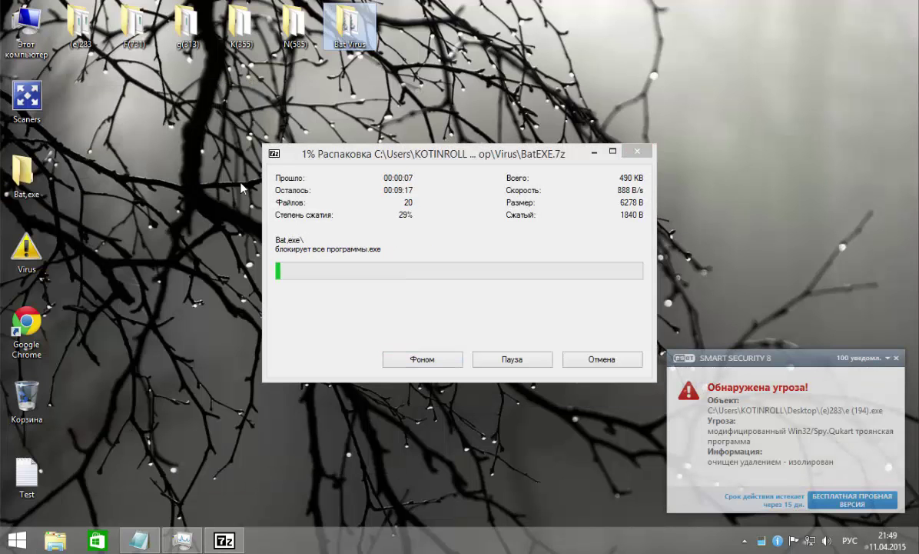
Add the line "Перезагрузка..." at the end of the Test note, save the file and close it
left_click(139, 540)
left_click(362, 433)
key("Return")
type("Перезагрузка...")
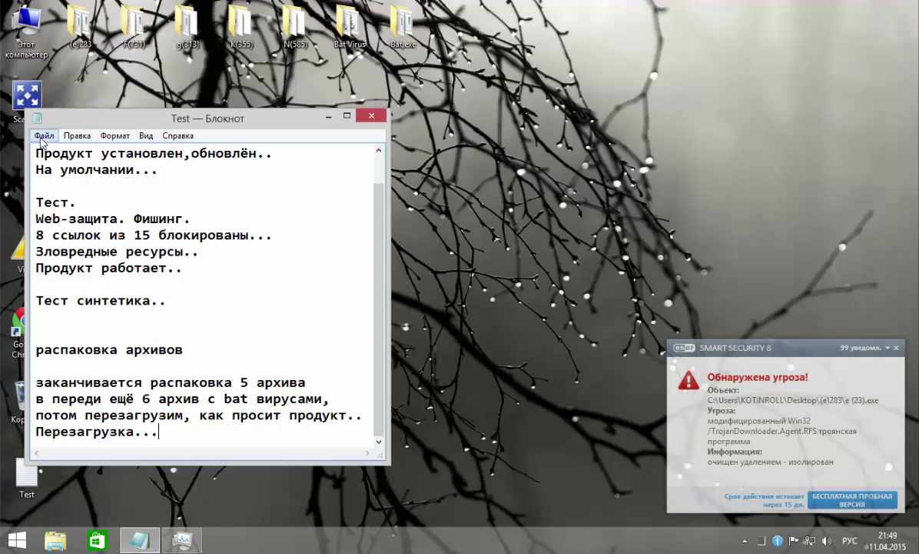
left_click(42, 138)
left_click(115, 179)
left_click(370, 116)
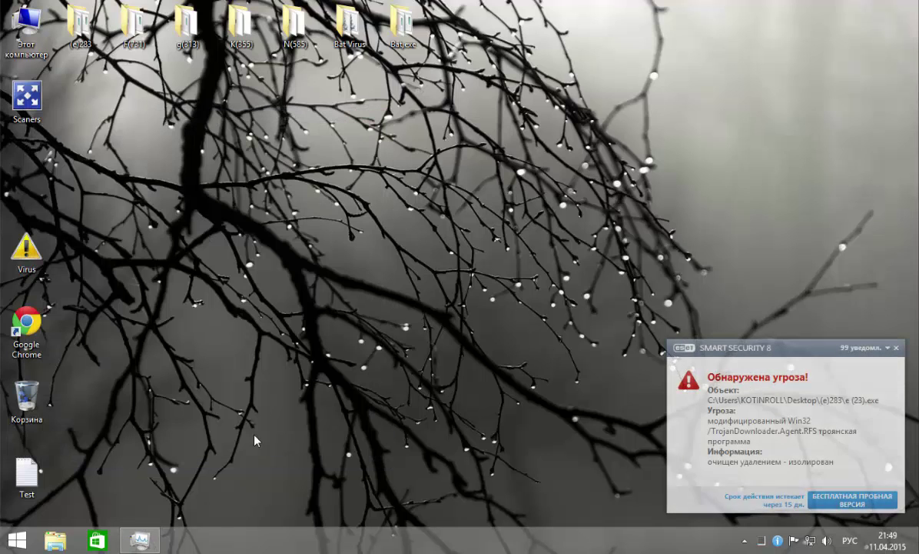
Restart the computer
left_click(883, 408)
left_click(802, 401)
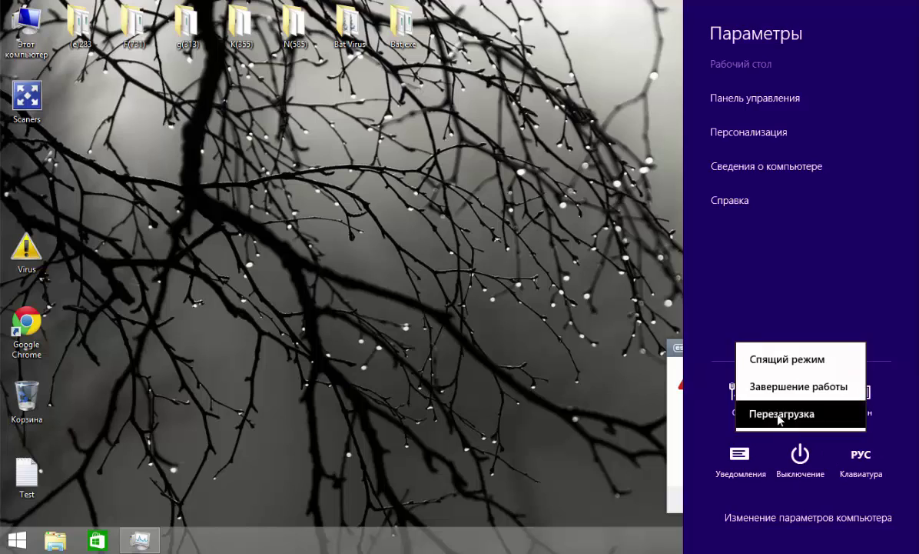
left_click(782, 412)
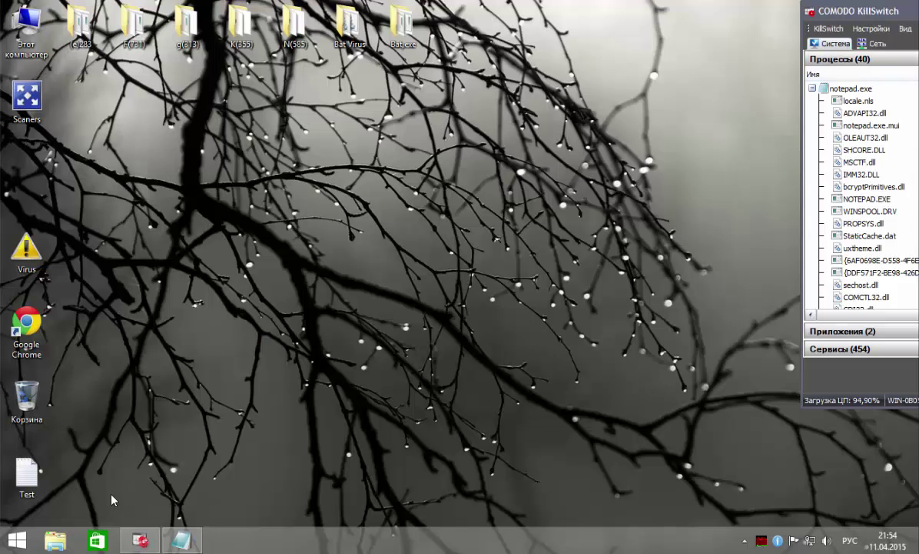
Add the line "Сканируем принудительно все архивы." to the Test note and minimize it
left_click(180, 540)
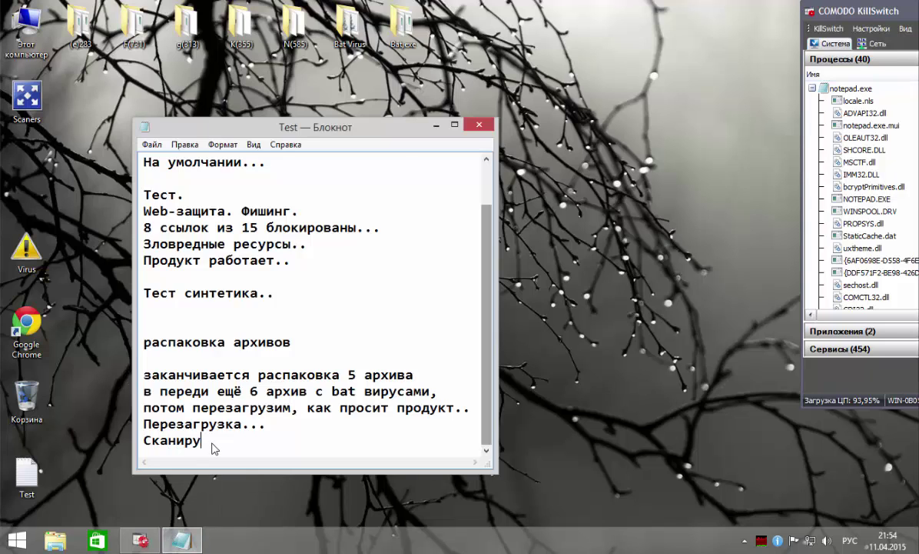
type("все ")
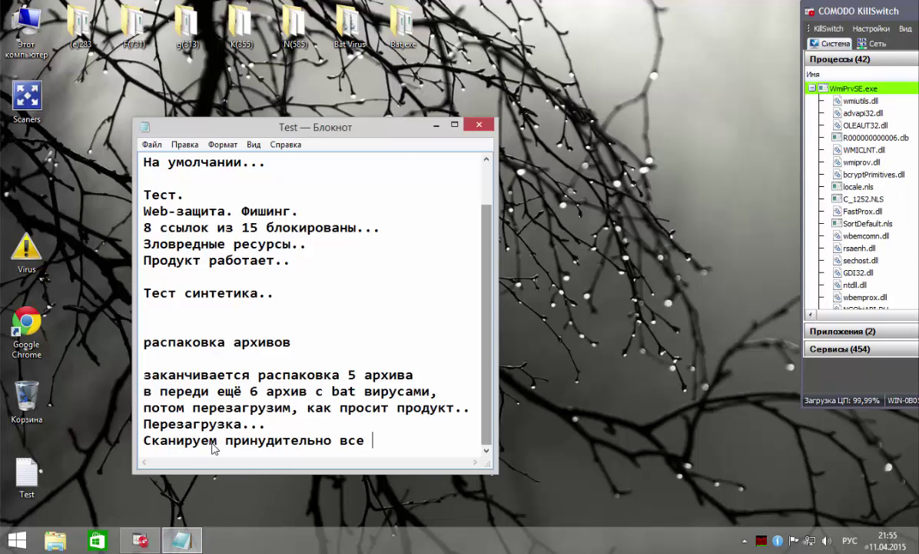
type("архивы.")
key("Return")
left_click(180, 540)
Scan the seven extracted folders from (e)283 to Bat,exe with ESET Smart Security and send the scan to the background
left_click_drag(69, 70, 410, 16)
right_click(409, 17)
left_click(445, 116)
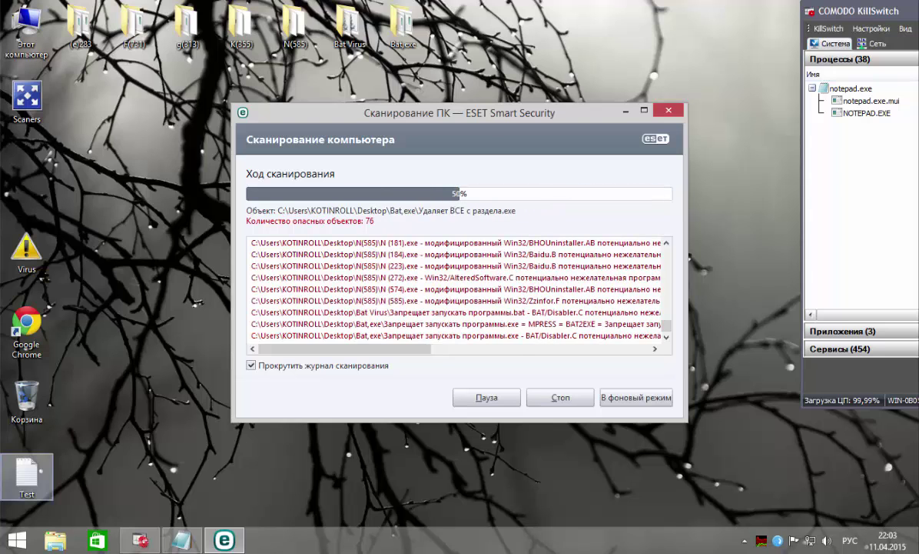
left_click(638, 397)
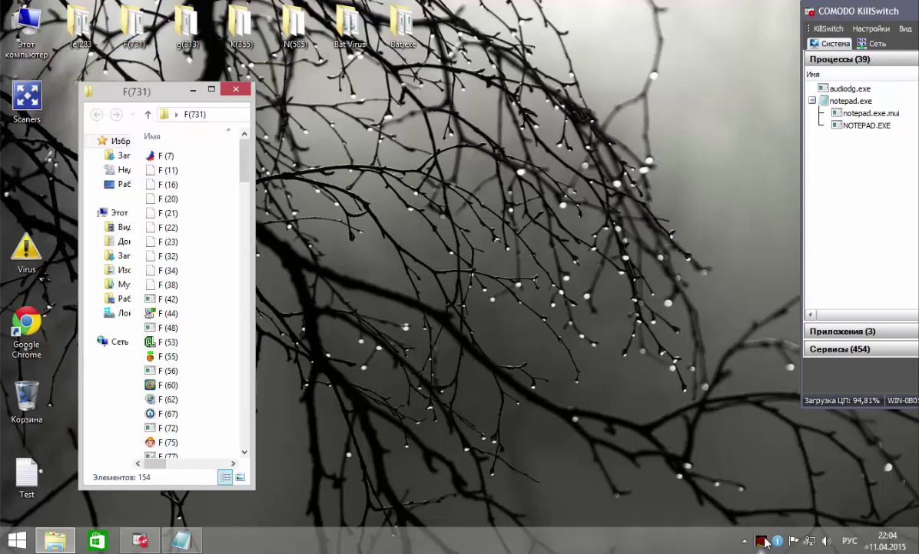
Move all files from the F(731) folder into the (e)283 folder on the desktop
key("ctrl+a")
right_click(175, 298)
left_click(226, 434)
right_click(83, 37)
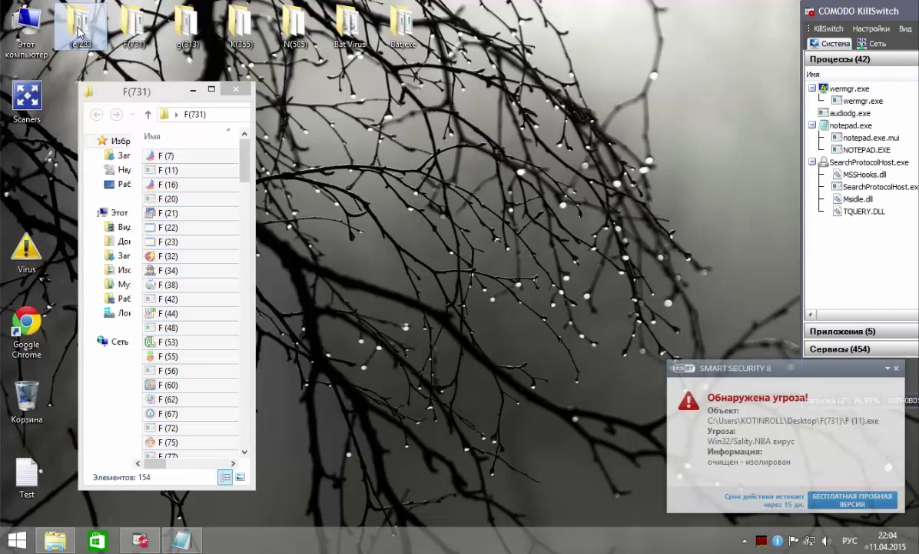
left_click(132, 308)
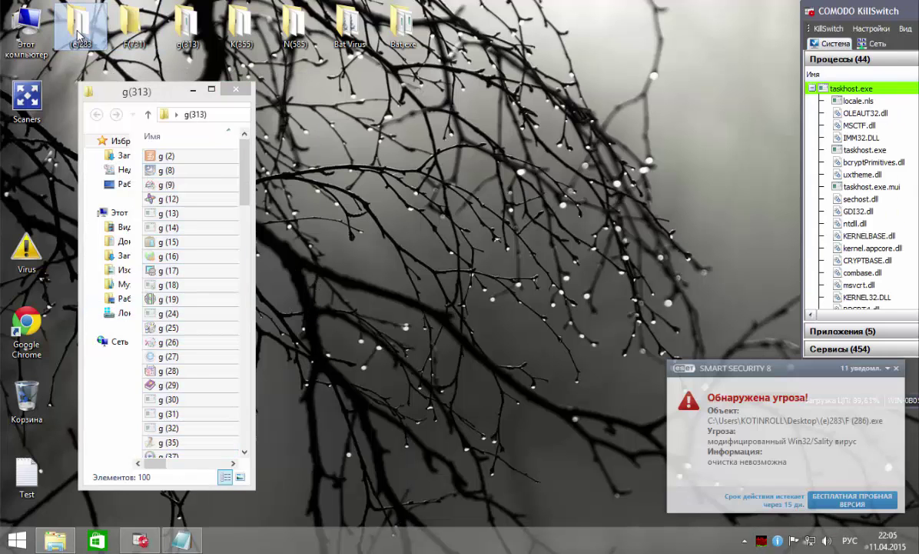
Move the files cut from the g(313) folder into the (e)283 folder and close the g(313) window
right_click(79, 29)
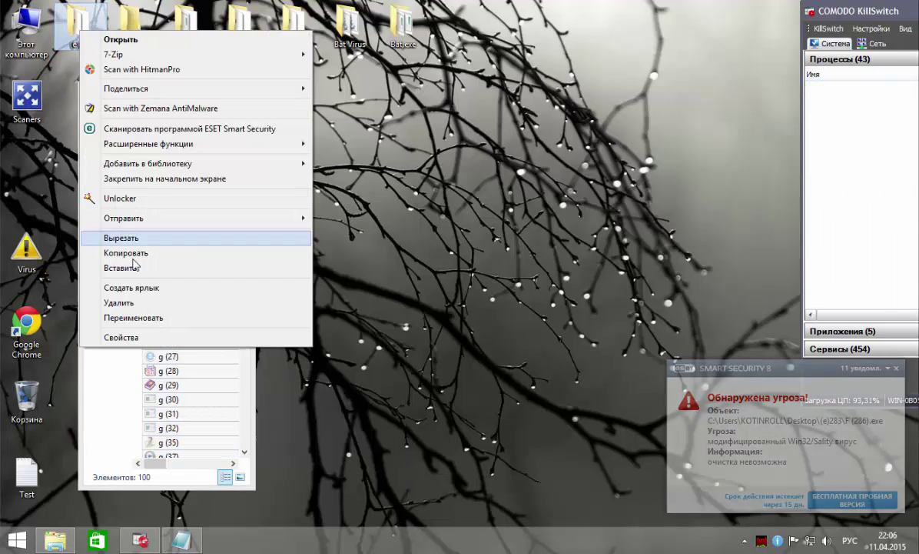
left_click(134, 267)
left_click(236, 89)
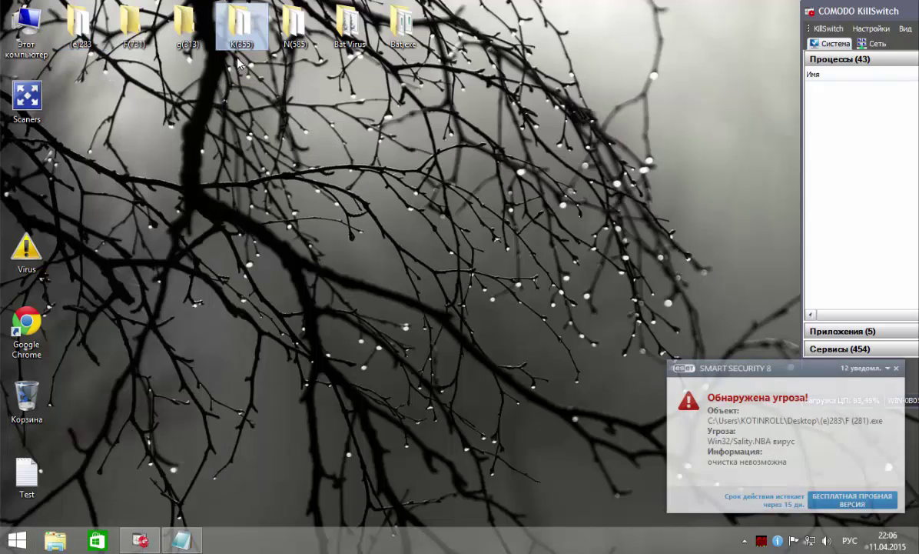
Move all files from the K(355) folder into the (e)283 folder and close the K(355) window
double_click(243, 49)
key("ctrl+a")
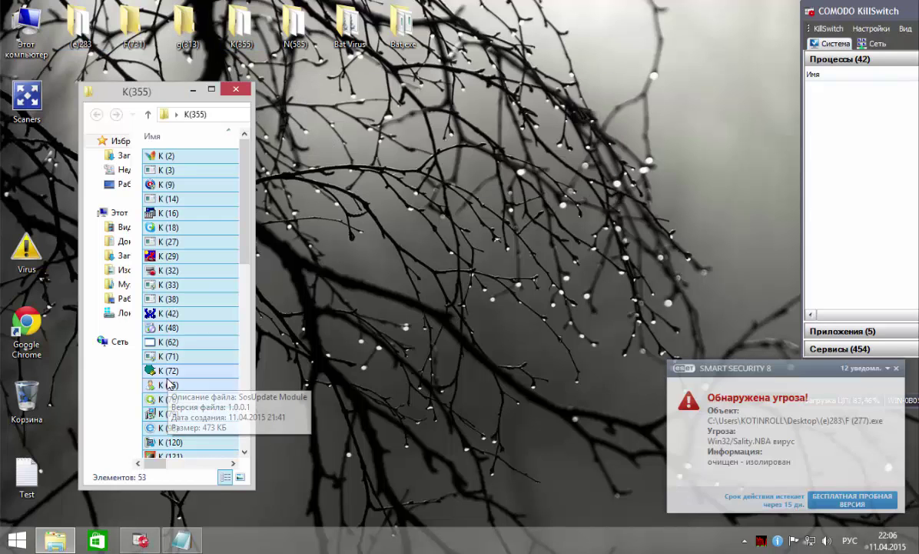
right_click(179, 310)
left_click(223, 236)
left_click(83, 30)
right_click(83, 31)
left_click(112, 262)
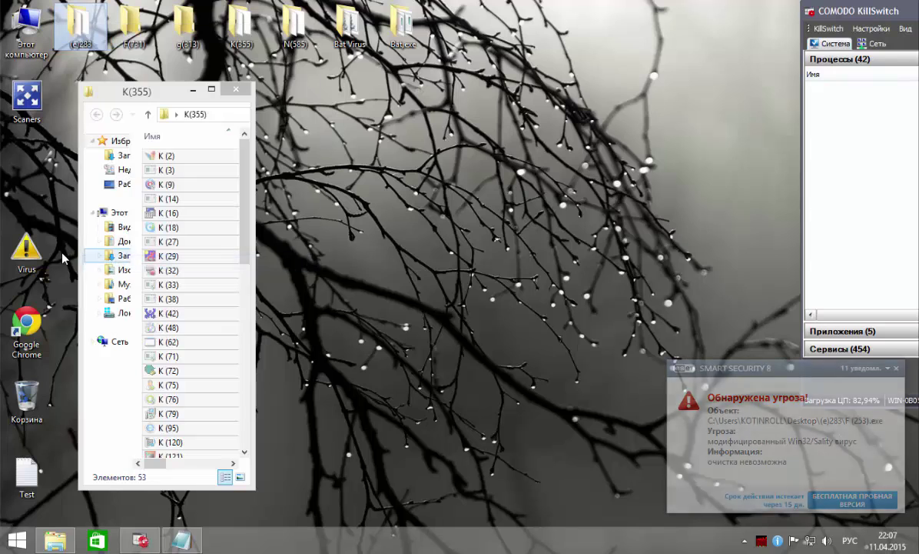
left_click(236, 90)
Move all files from the N(585) folder into the (e)283 folder and close the N(585) window
double_click(294, 26)
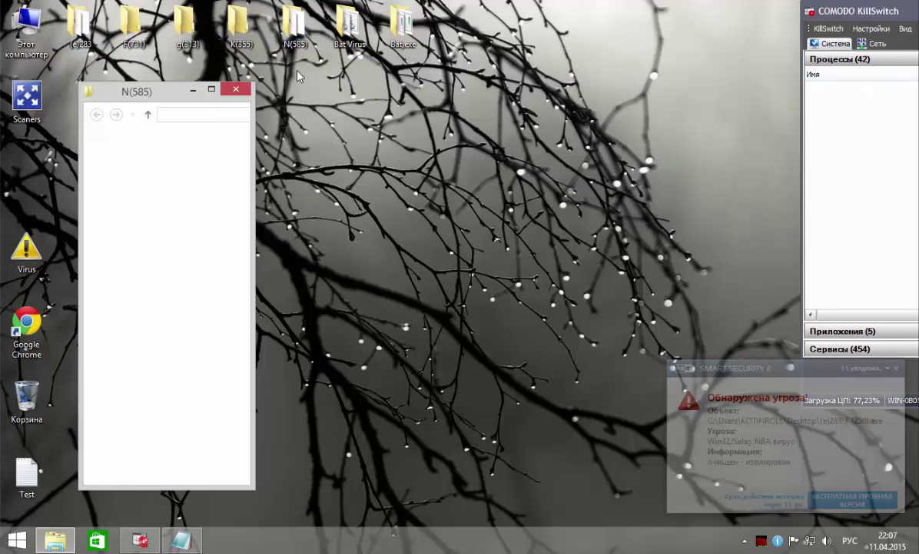
key("ctrl+a")
right_click(80, 25)
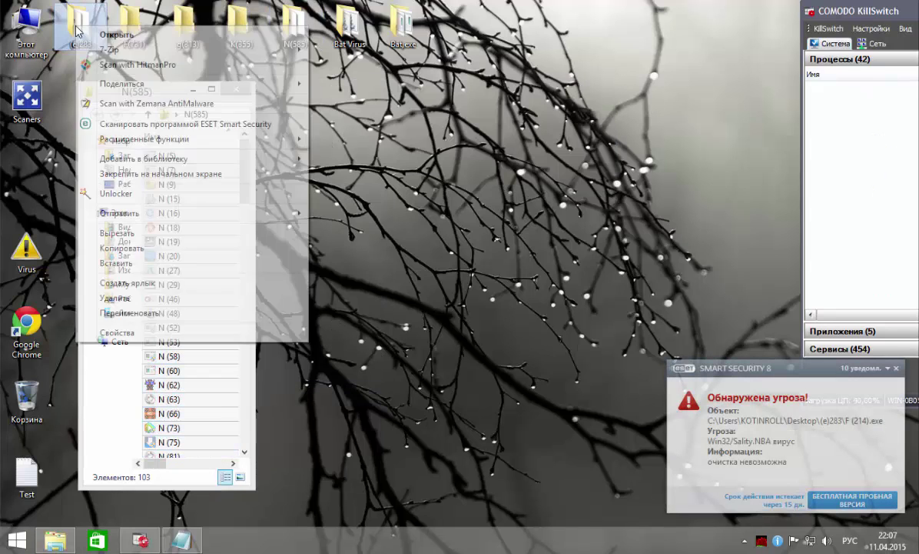
left_click(112, 263)
left_click(236, 90)
Delete the four emptied folders F(731), g(313), K(355) and N(585) and empty the Recycle Bin
left_click_drag(124, 70, 305, 37)
left_click_drag(193, 43, 32, 393)
right_click(41, 390)
left_click(47, 417)
left_click(493, 284)
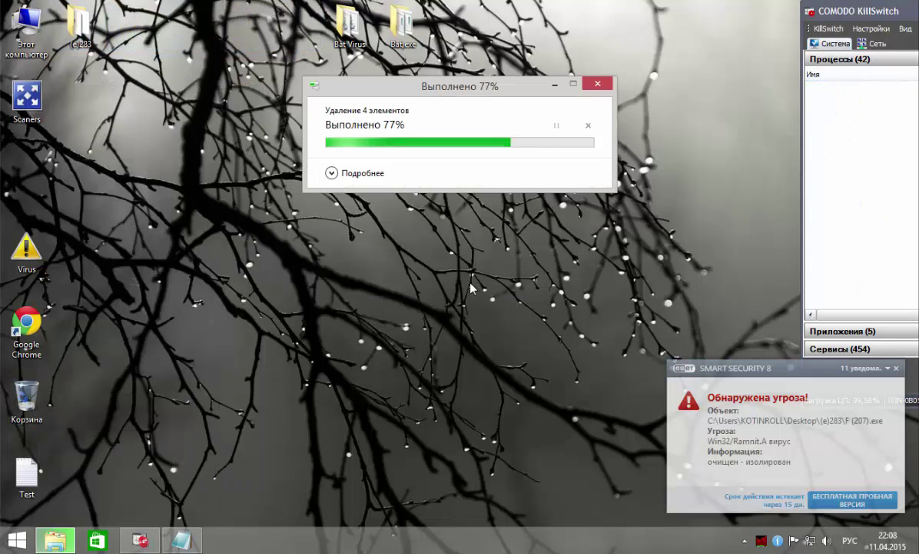
Check the contents of the (e)283 folder and line up the Bat Virus and Bat,exe folders beside it on the desktop
double_click(79, 27)
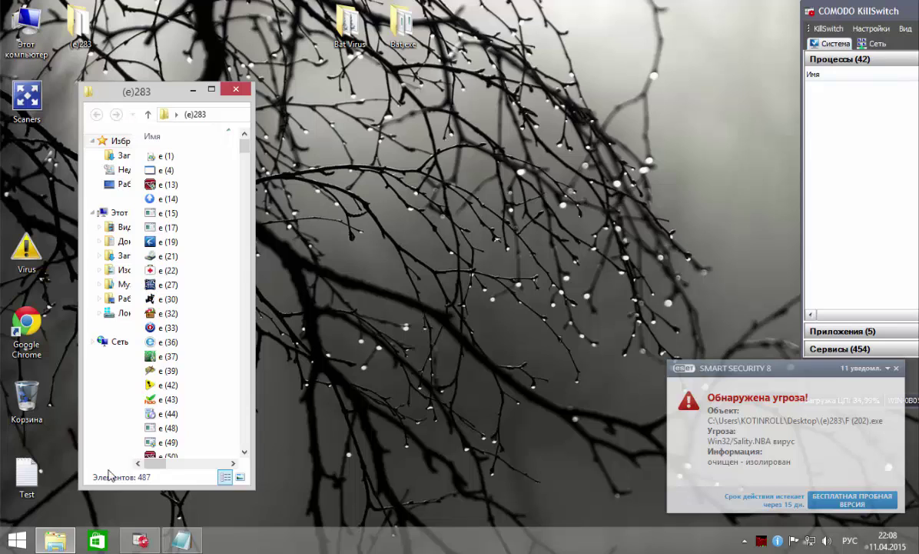
left_click(236, 90)
left_click_drag(349, 26, 133, 27)
left_click_drag(402, 25, 187, 26)
Start a virus signature database update in ESET Smart Security and close the program window
right_click(777, 541)
double_click(777, 541)
left_click(244, 214)
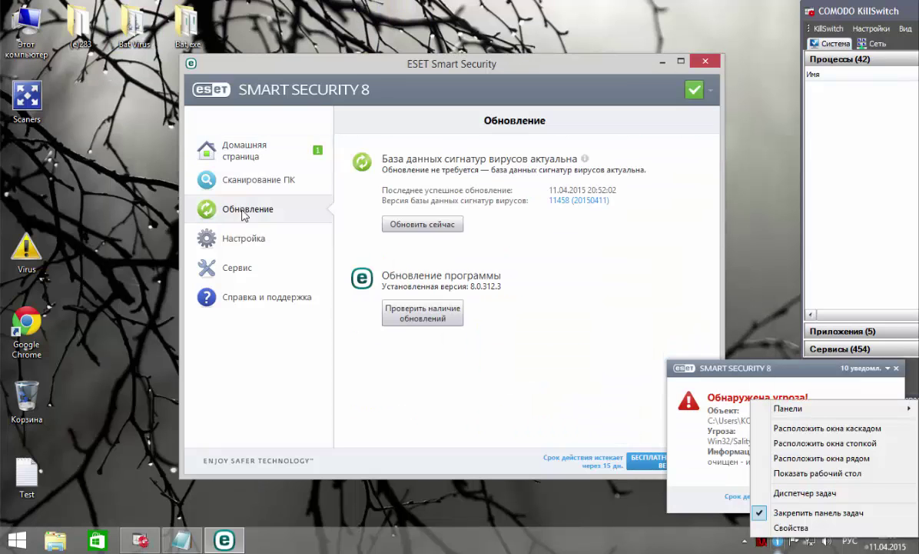
left_click(399, 224)
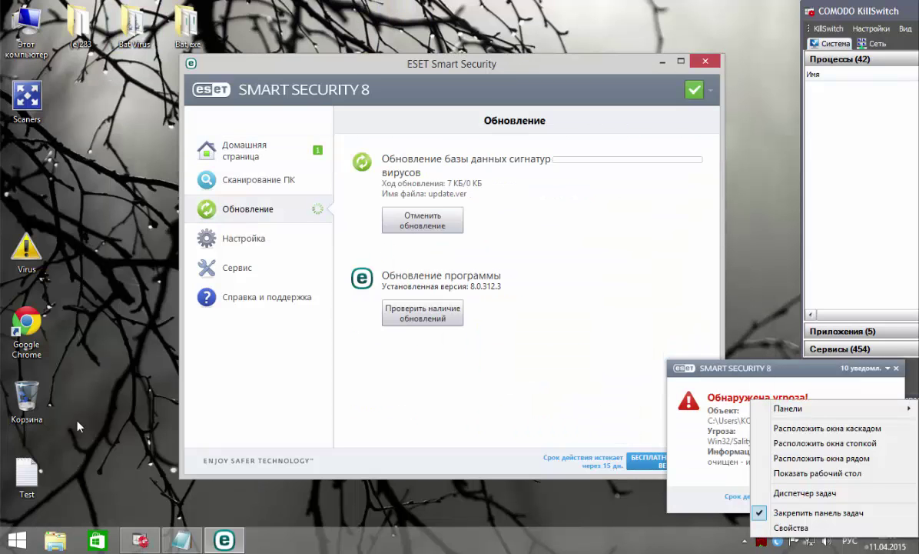
left_click(704, 61)
Scan the (e)283, Bat Virus and Bat,exe folders with ESET Smart Security and close the finished scan report
left_click_drag(73, 73, 224, 6)
right_click(180, 25)
left_click(214, 124)
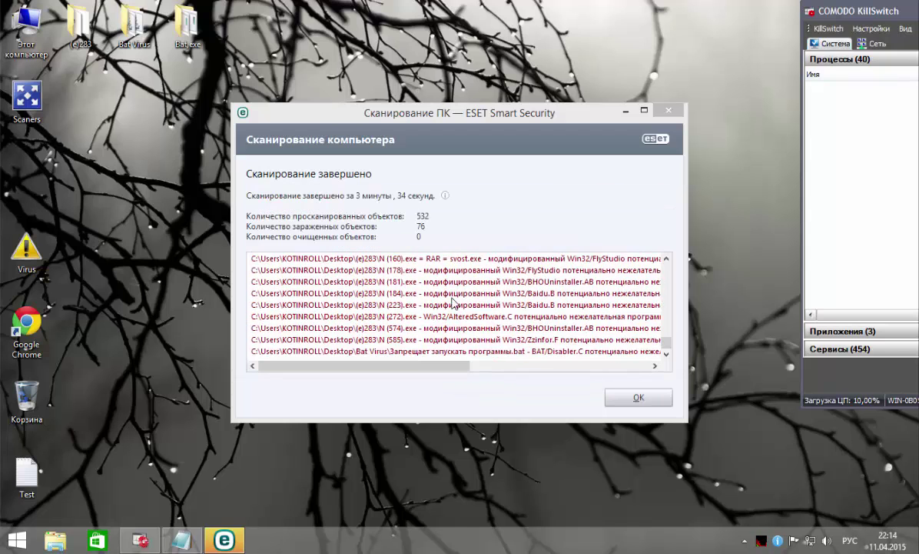
left_click(639, 398)
Add another line "Перезагрузка..." at the end of the Test note, save the file and close it
left_click(182, 539)
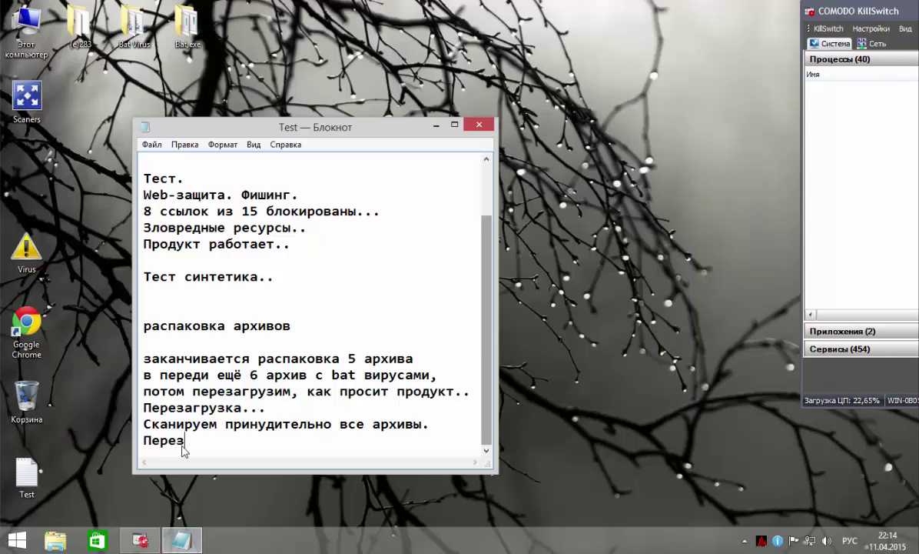
left_click(151, 144)
left_click(208, 188)
left_click(479, 124)
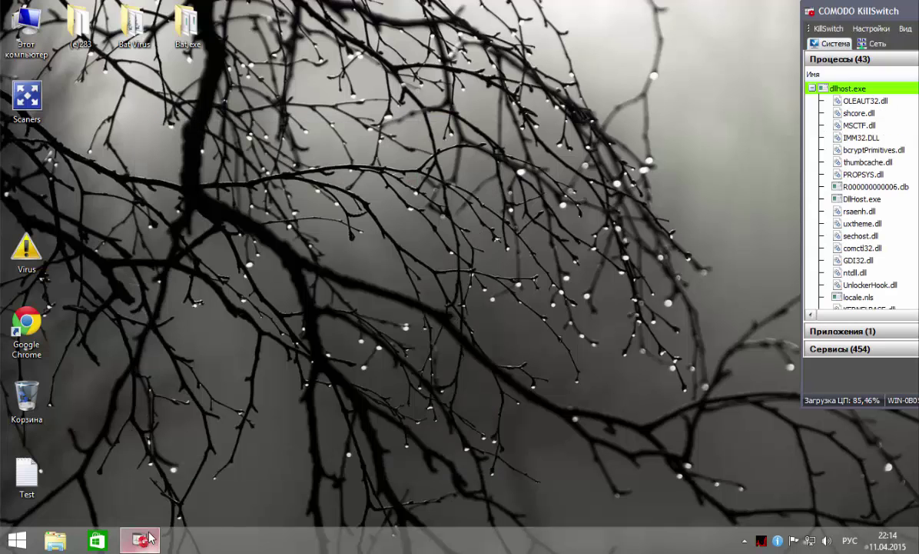
Close COMODO KillSwitch and restart the computer
right_click(146, 532)
left_click(108, 511)
mouse_move(917, 551)
left_click(884, 411)
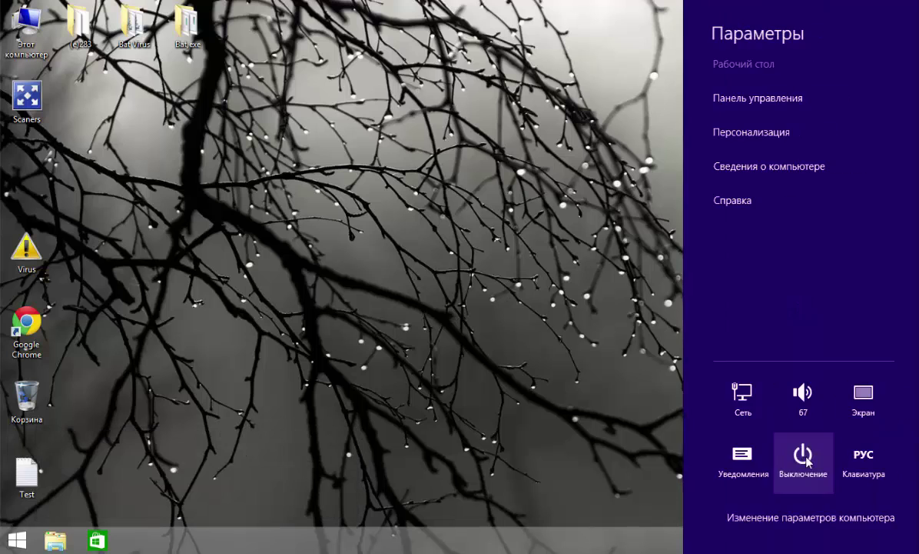
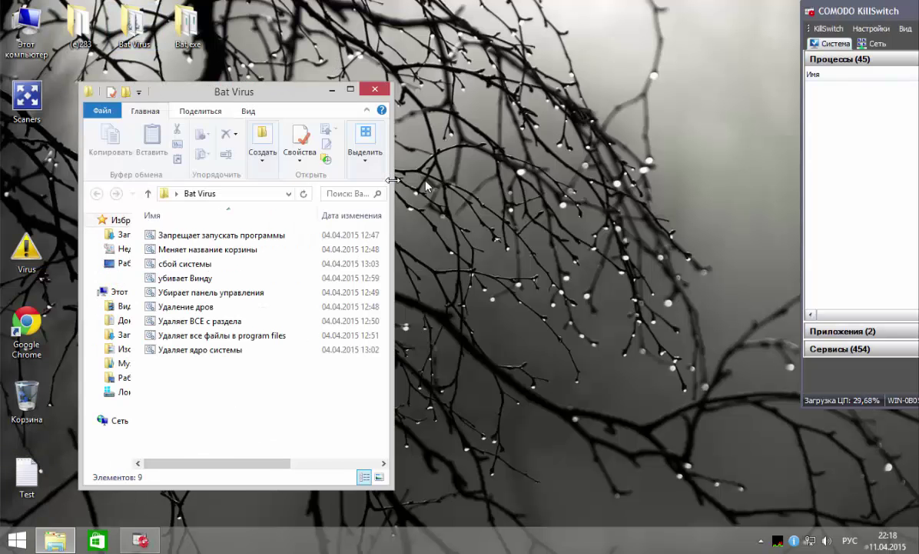
Examine the files remaining in the Bat Virus and Bat,exe folders side by side and close both windows
double_click(187, 26)
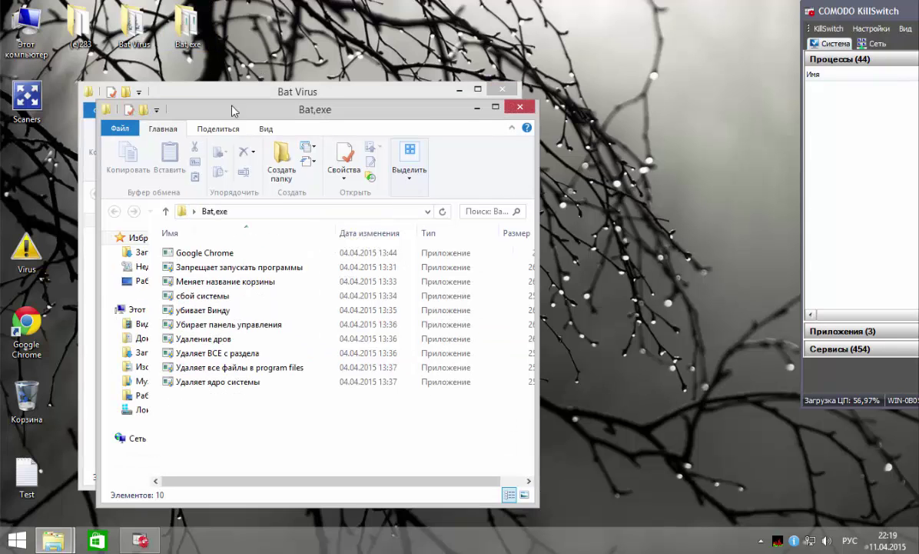
left_click_drag(216, 98, 409, 91)
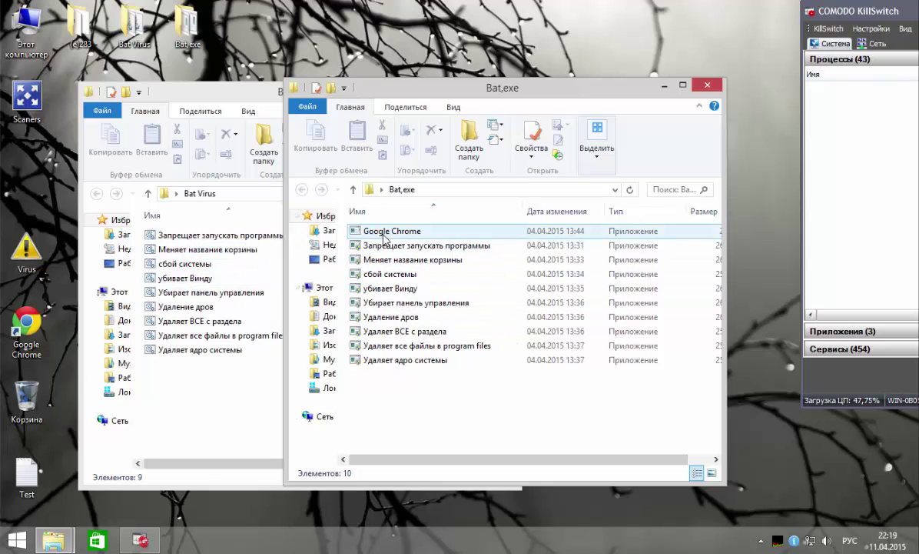
left_click(709, 86)
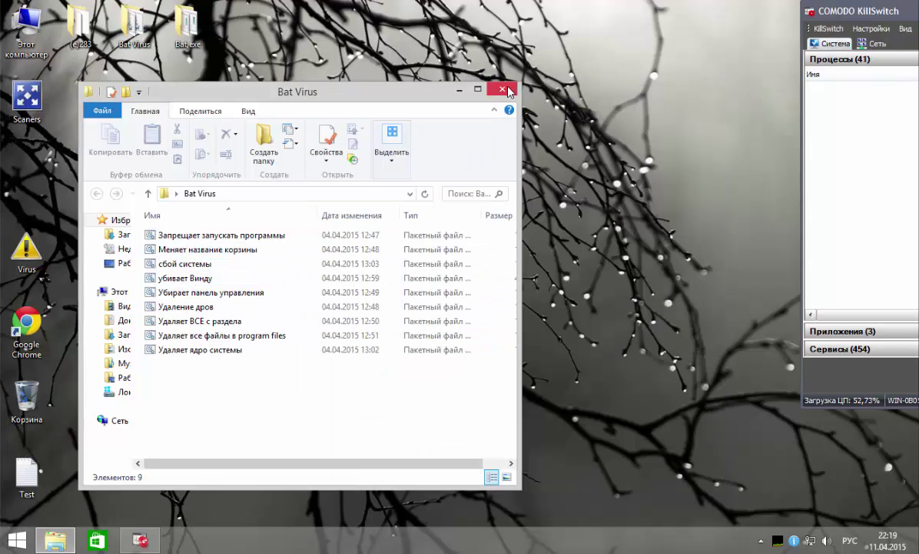
left_click(501, 90)
Add the lines "Серьёзные bat вирусы остались в папках." and "Запуск." to the Test note, save it and minimize it
double_click(27, 476)
scroll(273, 442, "down", 2)
scroll(273, 446, "down", 1)
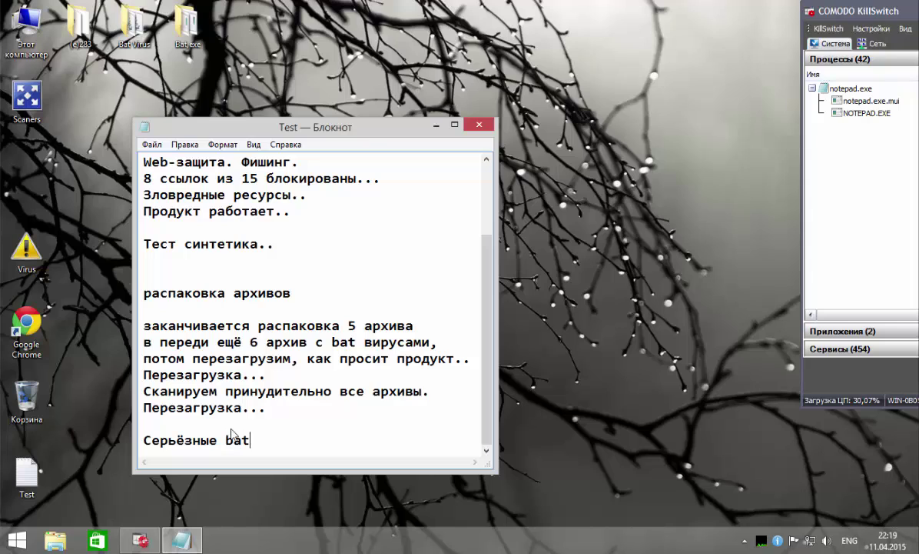
type("сь")
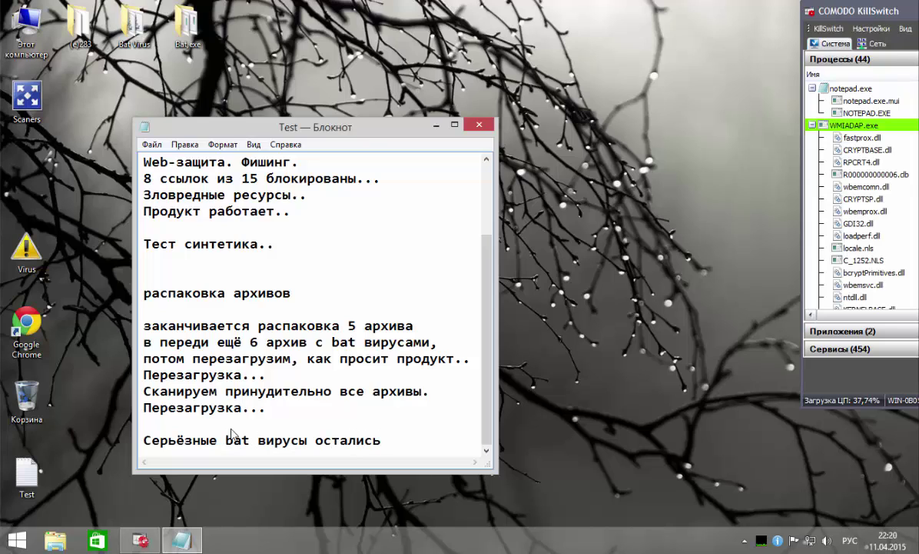
type(" в папках.")
key("Return")
key("Return")
type("Запуск.")
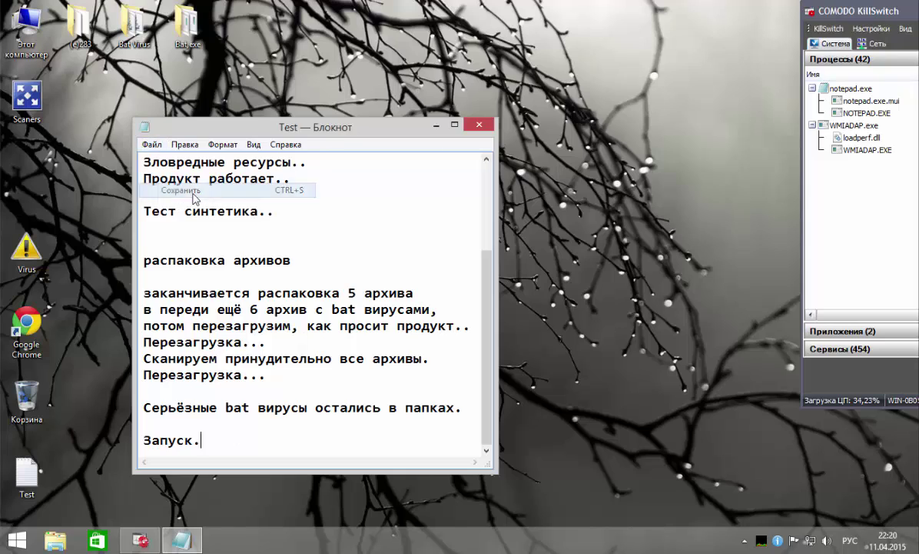
left_click(437, 125)
Open the (e)283 folder in a narrow window and launch the files e (1) through e (15) one by one
double_click(80, 27)
left_click_drag(408, 56, 213, 17)
left_click_drag(486, 77, 240, 76)
double_click(122, 85)
left_click(589, 351)
double_click(123, 96)
double_click(123, 110)
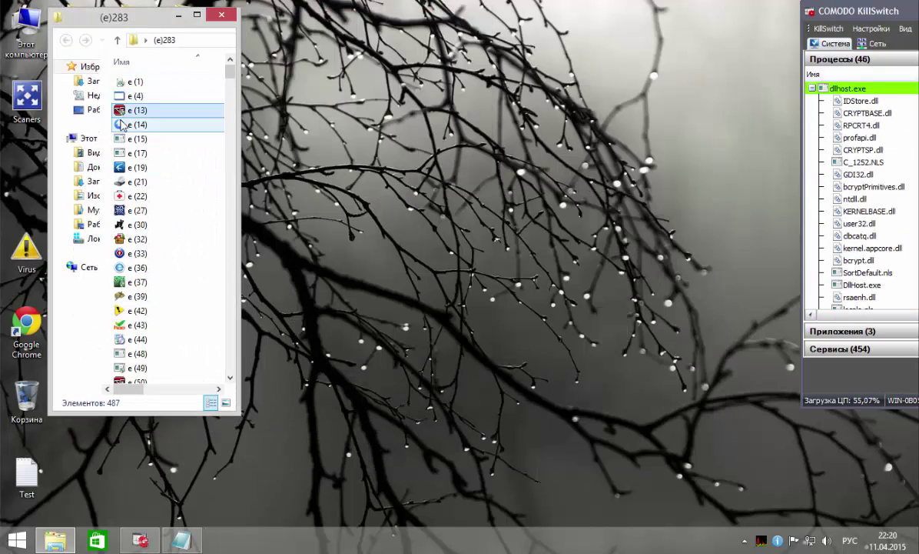
double_click(123, 125)
double_click(123, 140)
left_click(614, 295)
Launch further samples from the (e)283 folder one by one, from e (17) to e (36)
double_click(124, 153)
double_click(123, 168)
double_click(123, 182)
double_click(123, 197)
left_click(439, 310)
double_click(123, 210)
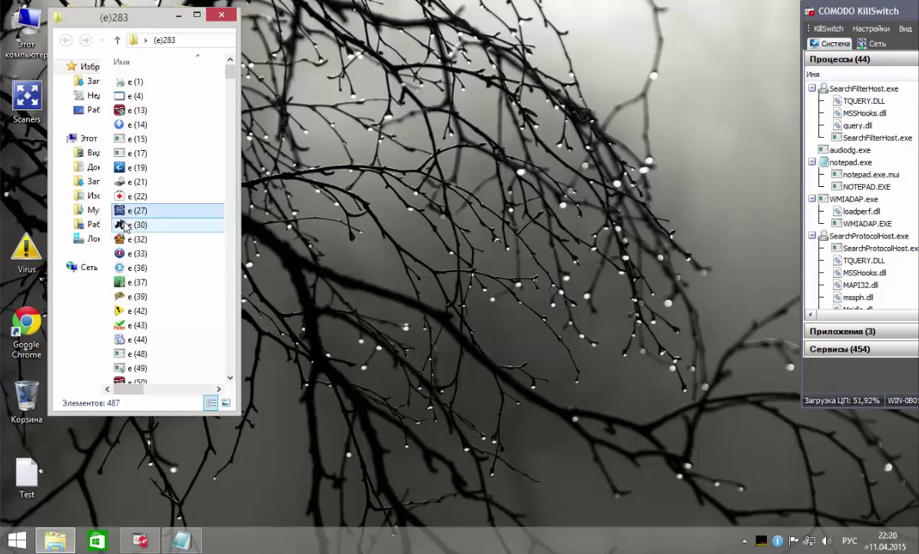
double_click(123, 224)
left_click_drag(185, 43, 554, 48)
double_click(121, 241)
double_click(120, 268)
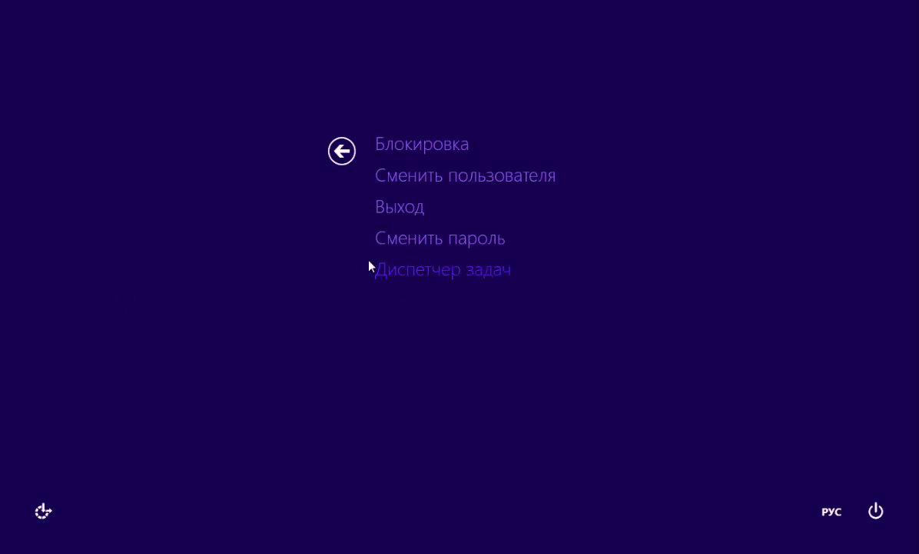
Check the running processes in Task Manager, close it and try to restart the computer from the security screen
left_click(480, 275)
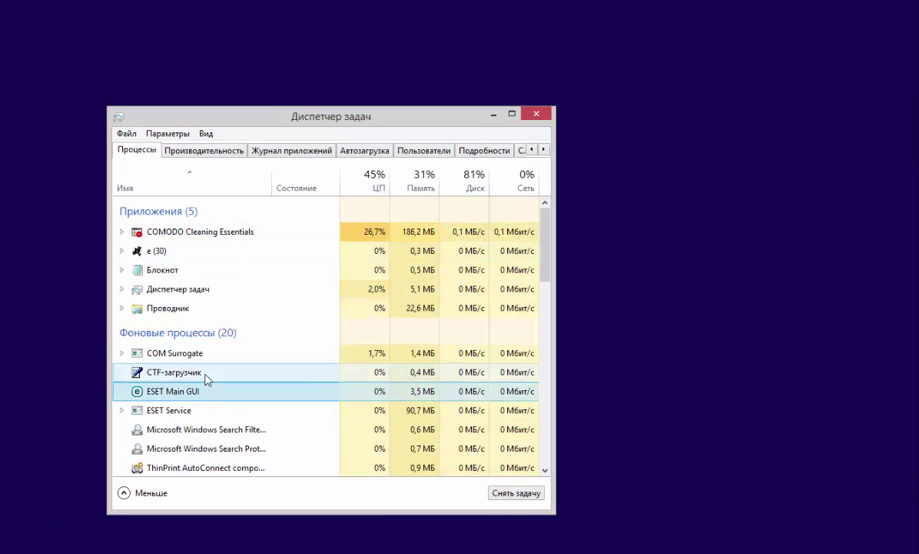
left_click(537, 116)
key("ctrl+alt+Delete")
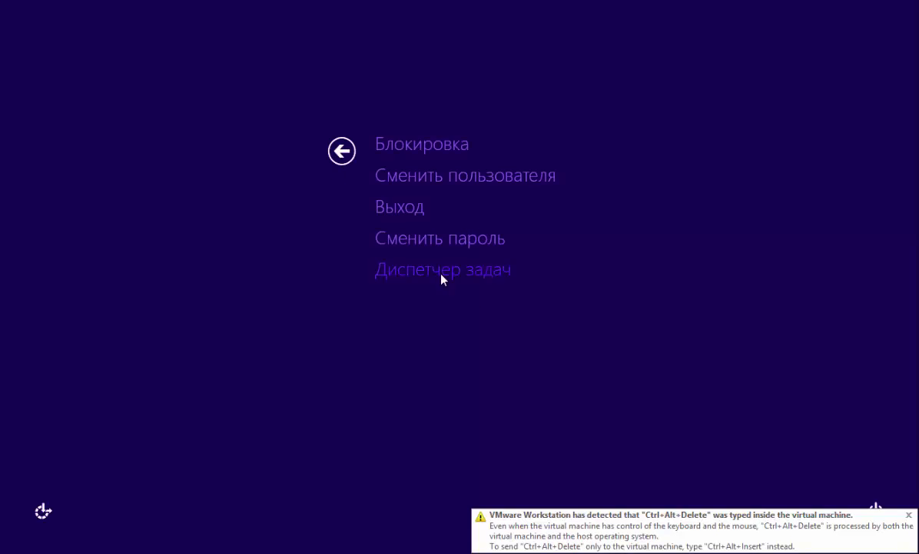
left_click(876, 510)
left_click(832, 475)
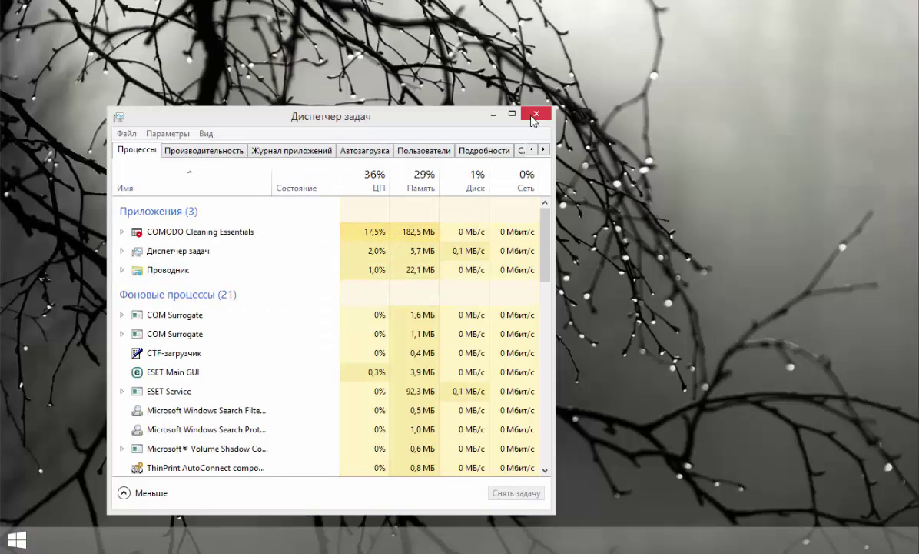
Minimize Task Manager, close the extra browser tab, dismiss the full-width system message and move the hao123 browser window aside
left_click(493, 115)
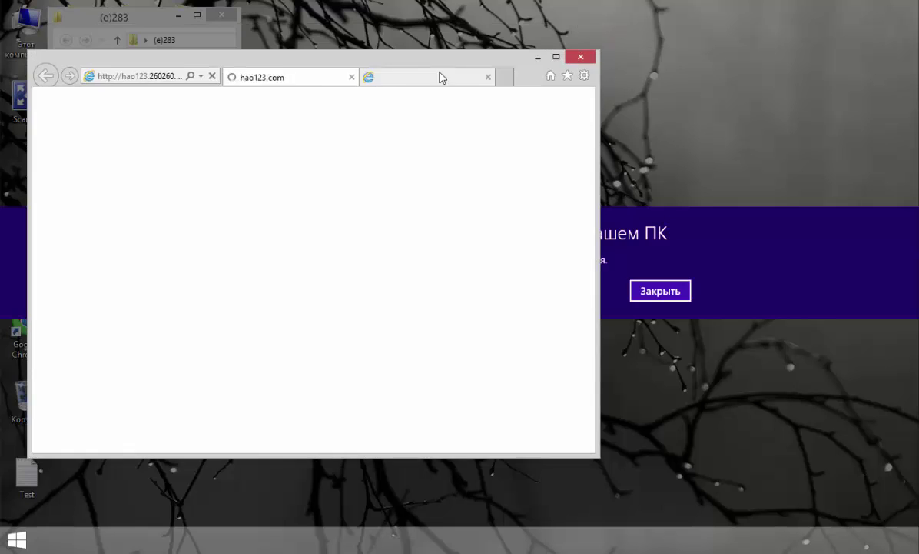
left_click(488, 78)
left_click_drag(485, 64, 522, 76)
left_click(661, 291)
left_click_drag(458, 81, 637, 57)
Try to launch KillSwitch from the Scaners folder and close the folder window
double_click(27, 98)
double_click(219, 142)
left_click(501, 285)
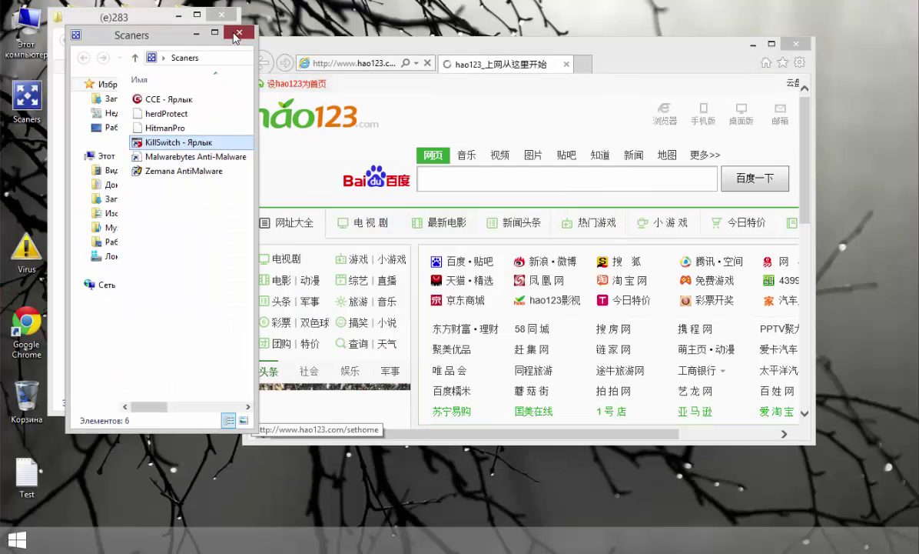
left_click(239, 34)
Add the line "2 раза делел сброс системы, не помогает, делаю перезагрузку..." to the end of the Test note and save it
double_click(27, 473)
key("Return")
type("2")
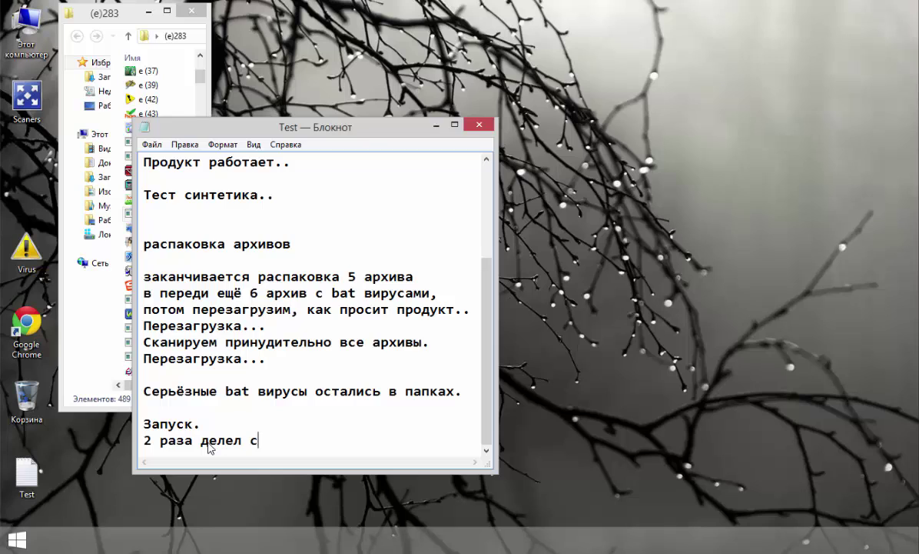
type("раза делел сброс системы, н")
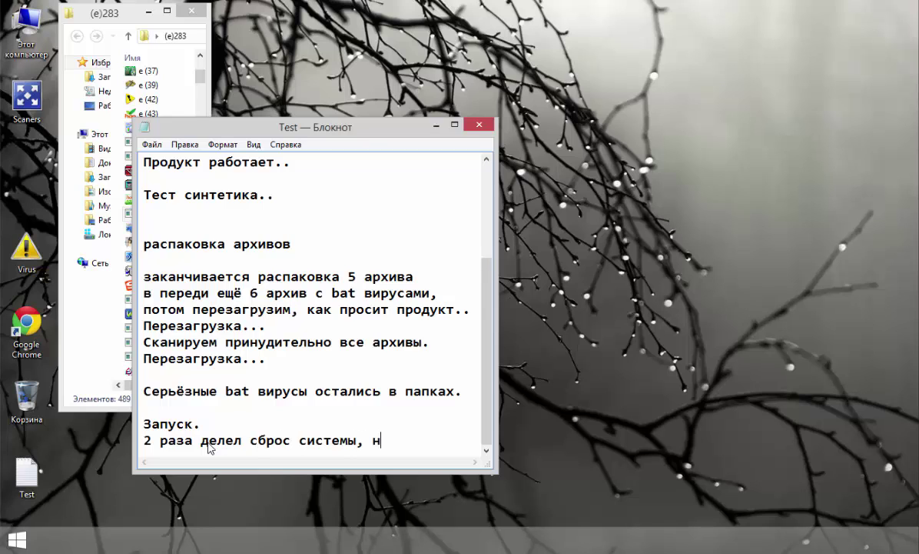
type("е")
key("Return")
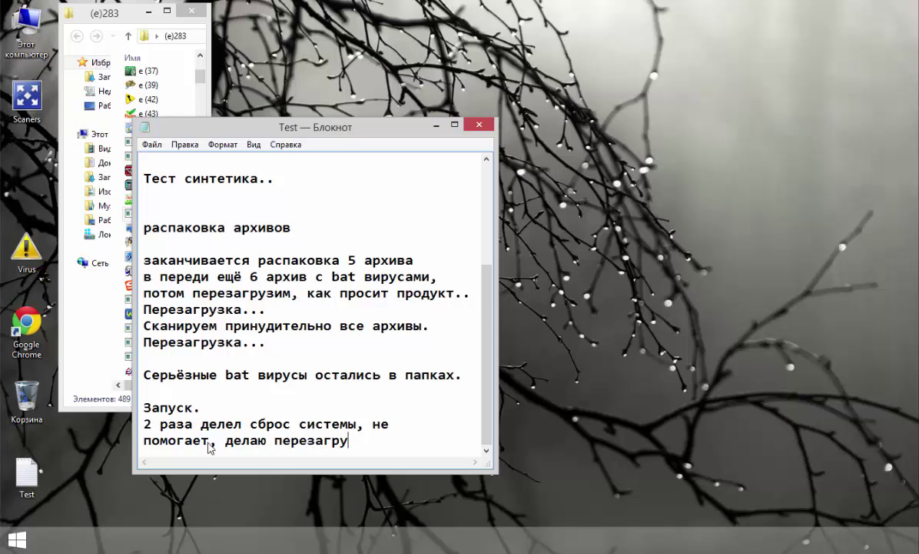
left_click(152, 144)
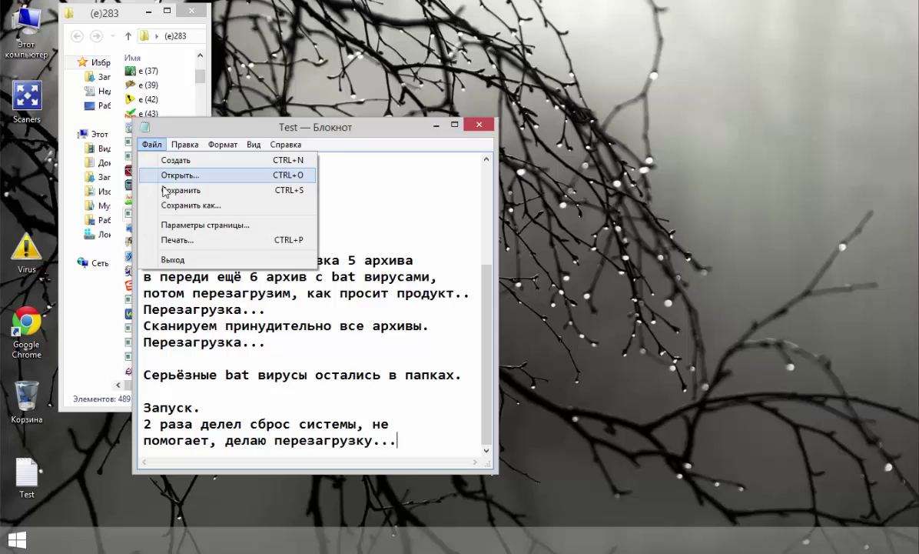
left_click(175, 190)
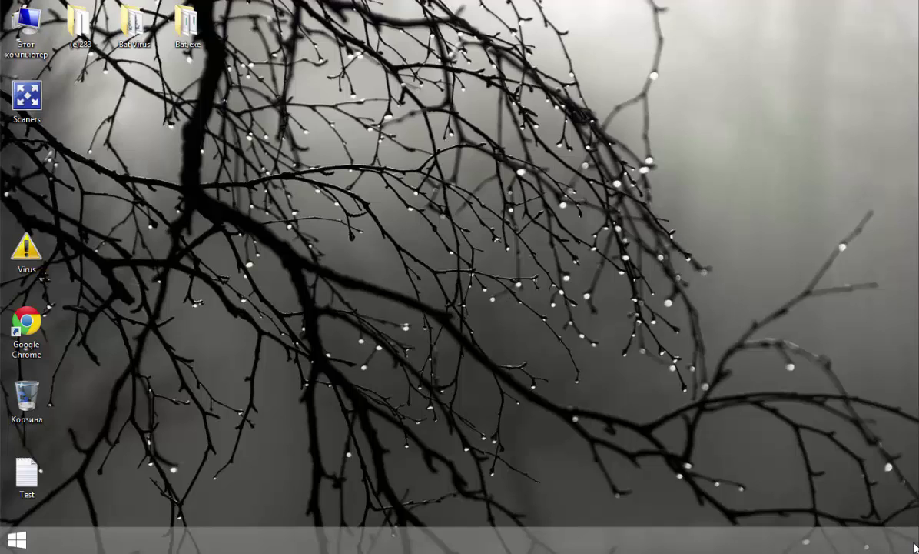
Reopen the Test note, add the line "Не получается, очередной сброс....", then save and close it
left_click(113, 465)
double_click(28, 475)
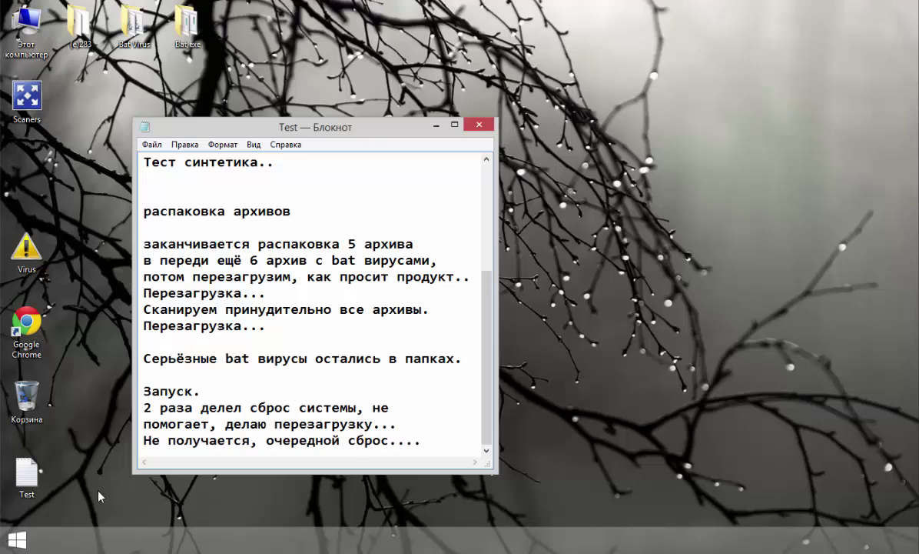
left_click_drag(225, 424, 311, 440)
left_click(151, 144)
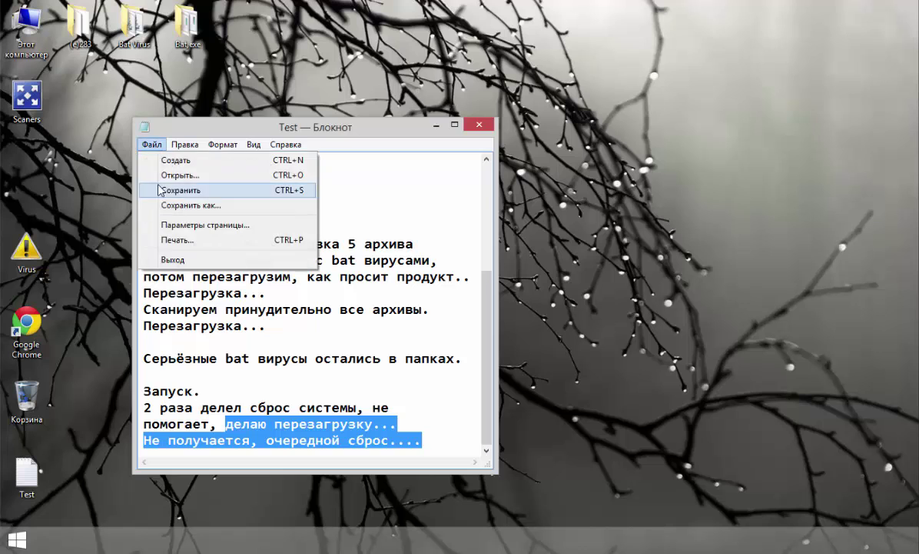
left_click(184, 189)
left_click(480, 124)
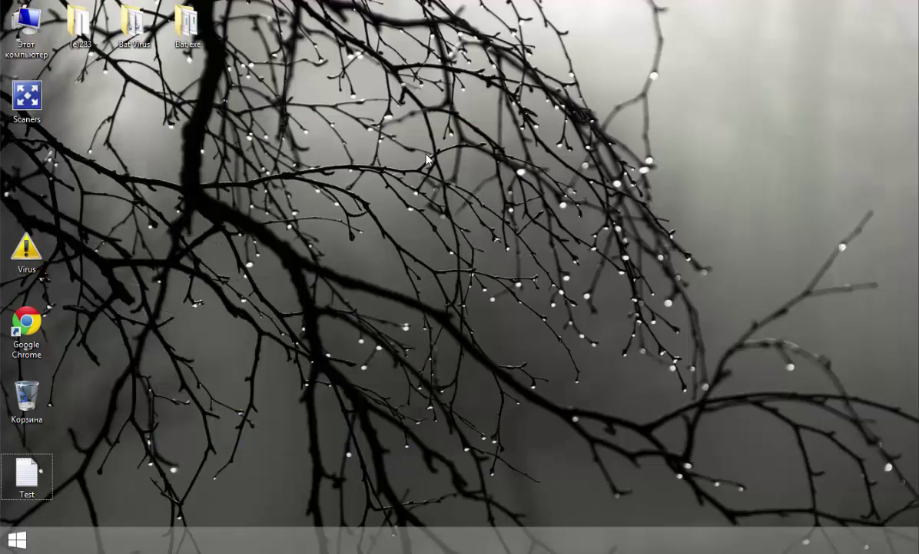
Restart the computer from the security screen
key("ctrl+alt+Delete")
left_click(910, 514)
left_click(875, 511)
left_click(846, 480)
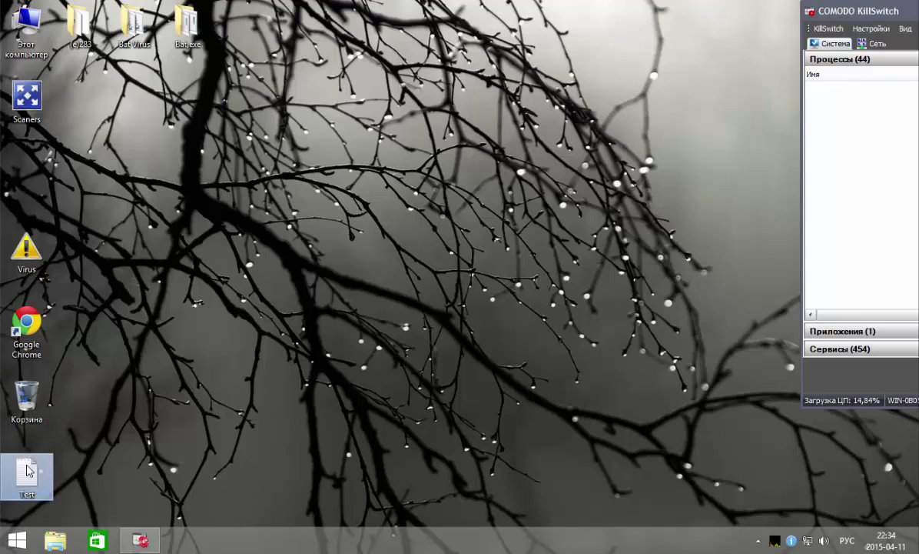
Append the line "Продолжаем запуск." to the end of the Test note and minimize it
double_click(29, 472)
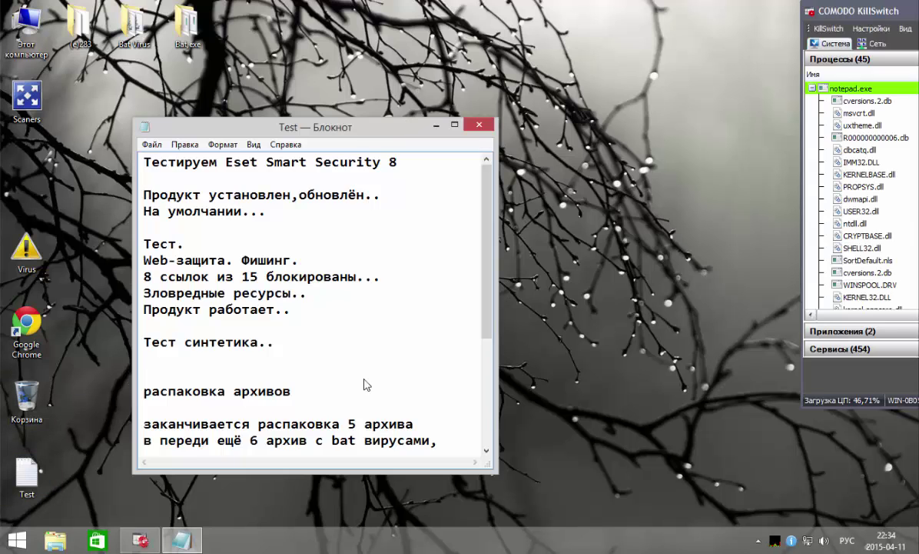
left_click_drag(486, 308, 470, 429)
left_click(439, 442)
key("Return")
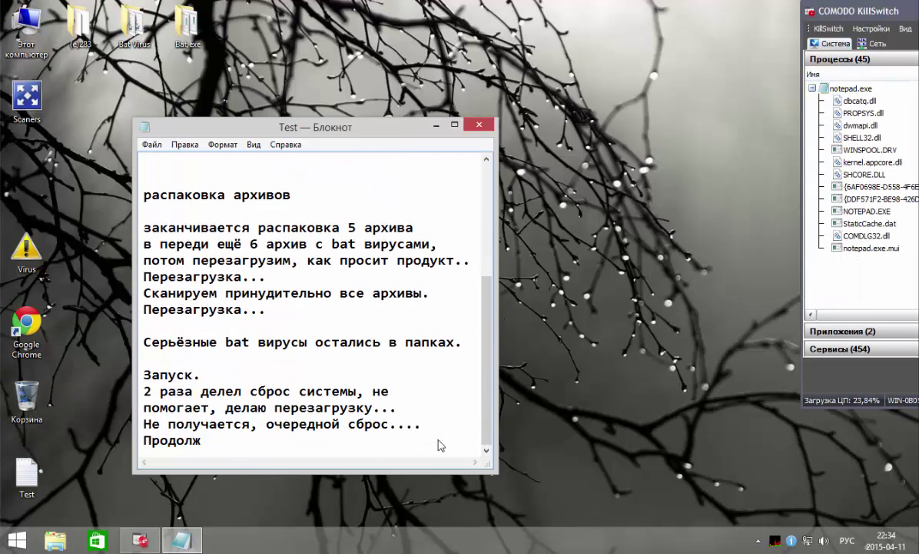
type("Продолжаем запуск.")
key("Return")
left_click(436, 124)
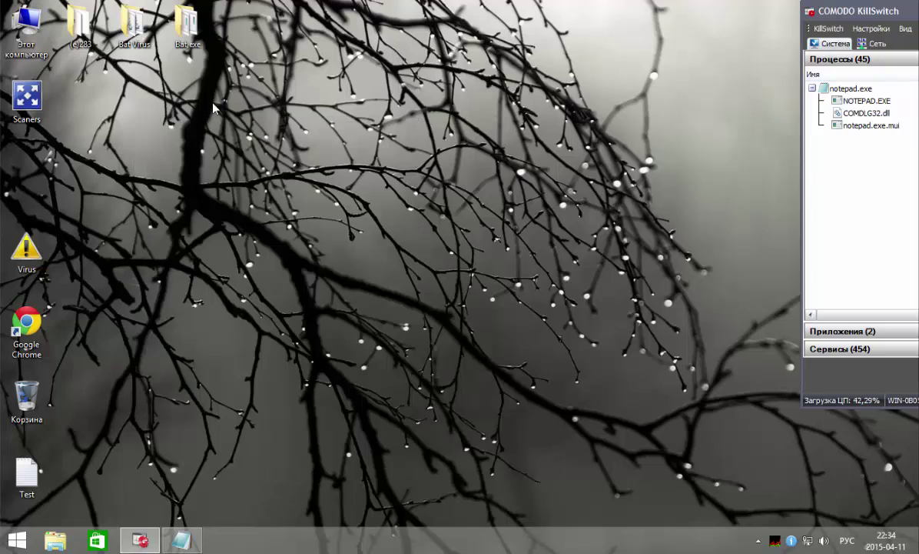
Open the (e)283 folder and launch samples between e (90) and e (119)
double_click(80, 28)
left_click_drag(200, 73, 201, 90)
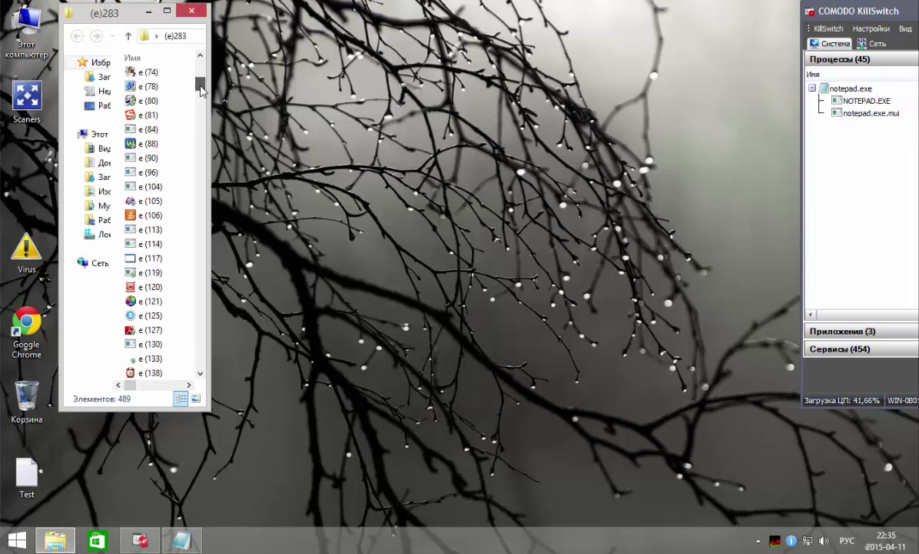
double_click(142, 160)
left_click(141, 201)
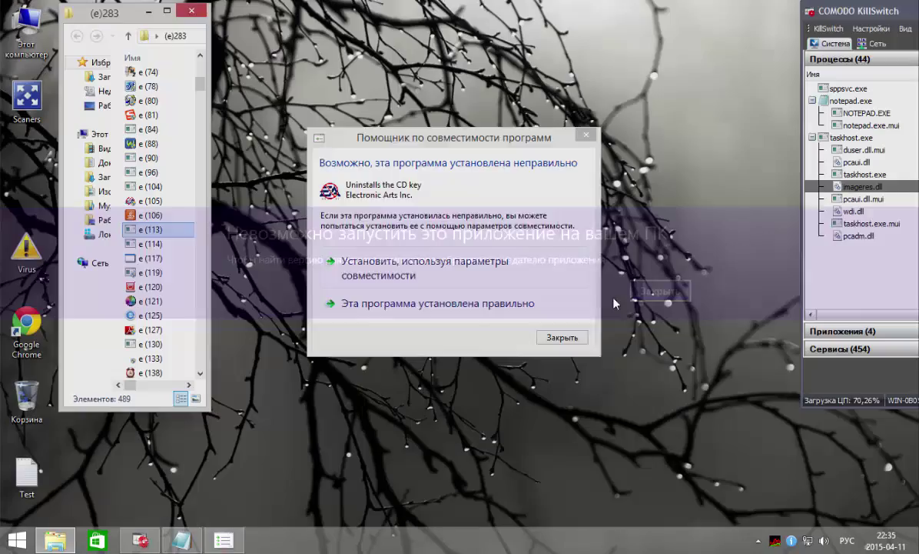
left_click(142, 249)
double_click(143, 259)
double_click(140, 274)
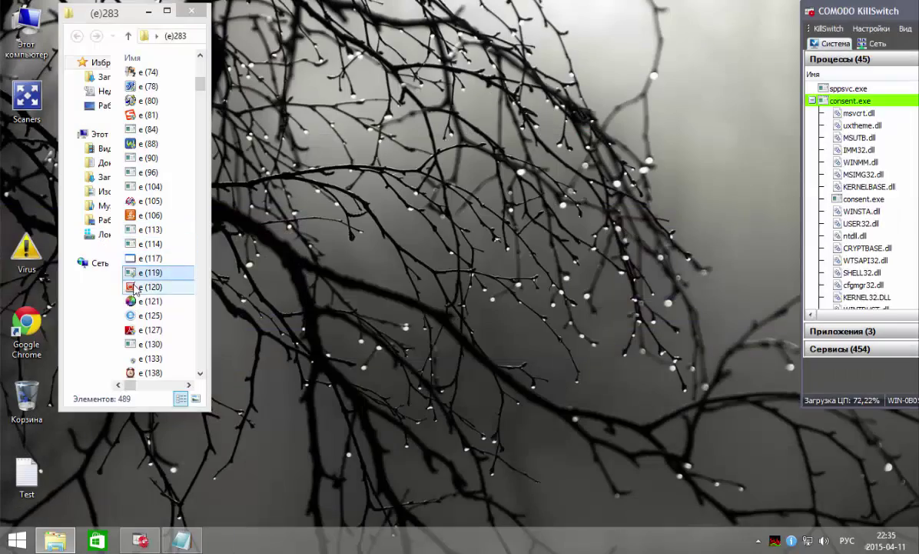
Shift the KillSwitch window slightly aside, launch samples e (120), e (121) and e (138), and dismiss their dialogs
mouse_move(821, 11)
left_mouse_down()
mouse_move(243, 10)
mouse_move(831, 11)
left_mouse_up()
double_click(130, 289)
double_click(130, 290)
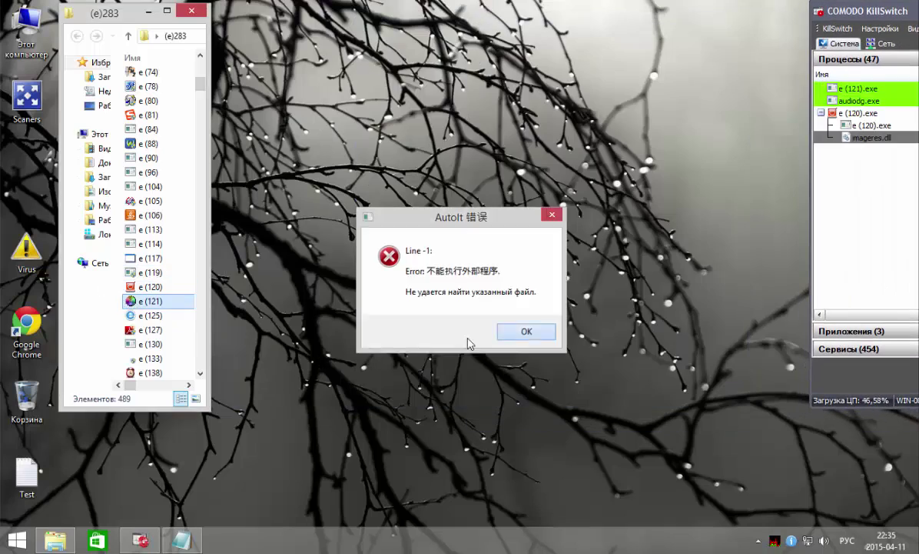
left_click(527, 331)
double_click(131, 371)
left_click(522, 386)
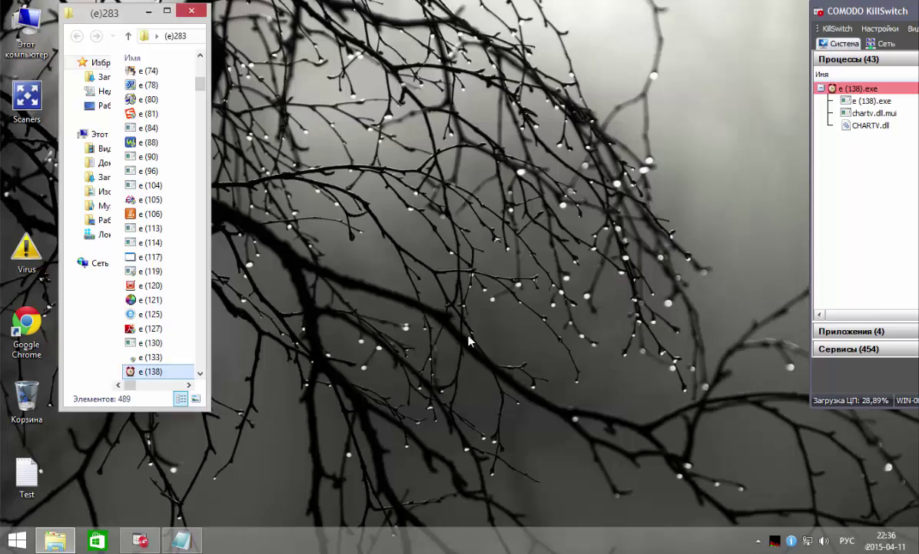
Launch samples e (151), e (154), e (156) and e (158), closing each window or error message they raise
scroll(183, 356, "down", 7)
double_click(131, 103)
left_click(562, 337)
double_click(131, 117)
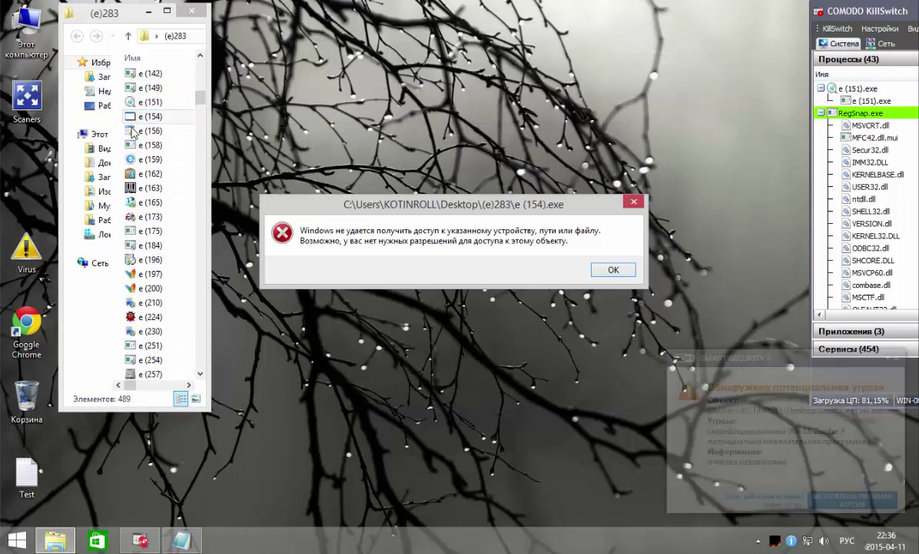
left_click(614, 269)
double_click(132, 131)
left_click(602, 140)
left_click(784, 80)
double_click(146, 145)
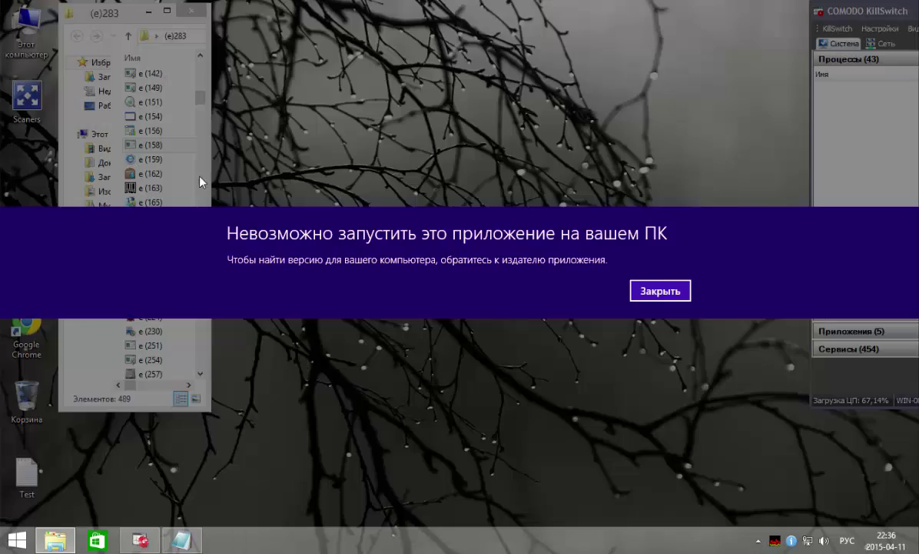
left_click(661, 291)
Launch samples e (159), e (163), e (165), e (173), e (175) and e (184), closing any window that opens
double_click(143, 160)
double_click(134, 189)
left_click(220, 6)
double_click(132, 203)
double_click(133, 218)
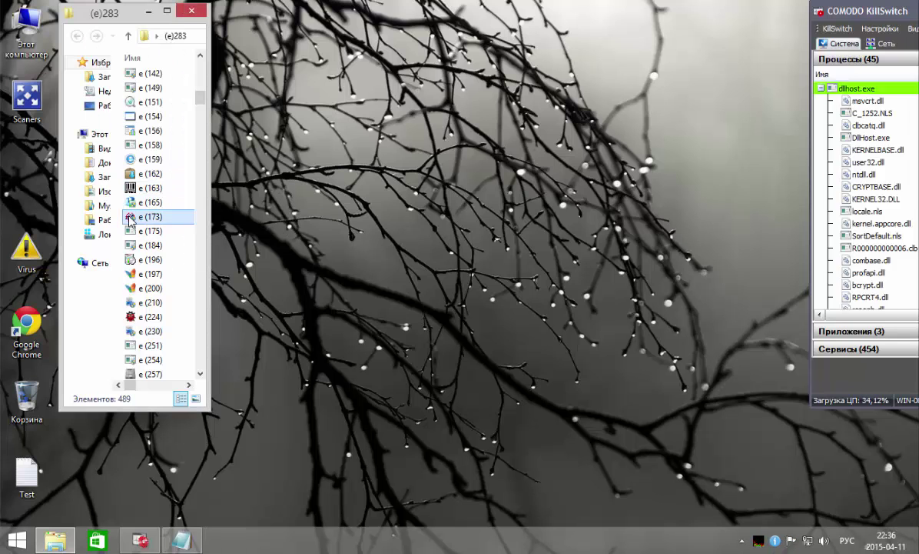
double_click(132, 232)
double_click(132, 246)
Launch samples e (196), e (197) and e (200) and dismiss their dialogs
double_click(133, 260)
left_click(563, 336)
left_click(626, 275)
double_click(132, 275)
left_click(561, 321)
double_click(132, 290)
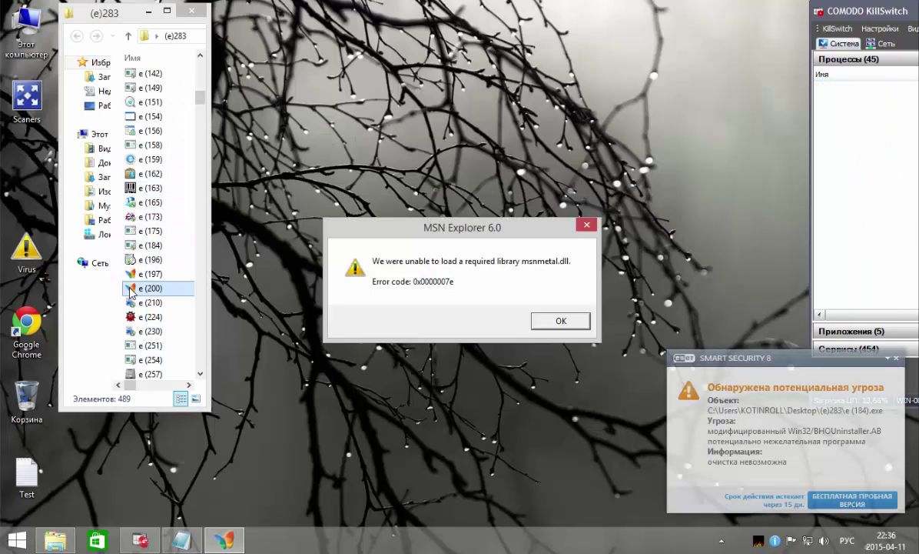
left_click(561, 320)
Launch samples e (210), e (224), e (230), e (251) and e (257), dismissing the dialogs that interrupt
double_click(133, 303)
double_click(132, 317)
left_click(616, 329)
double_click(150, 330)
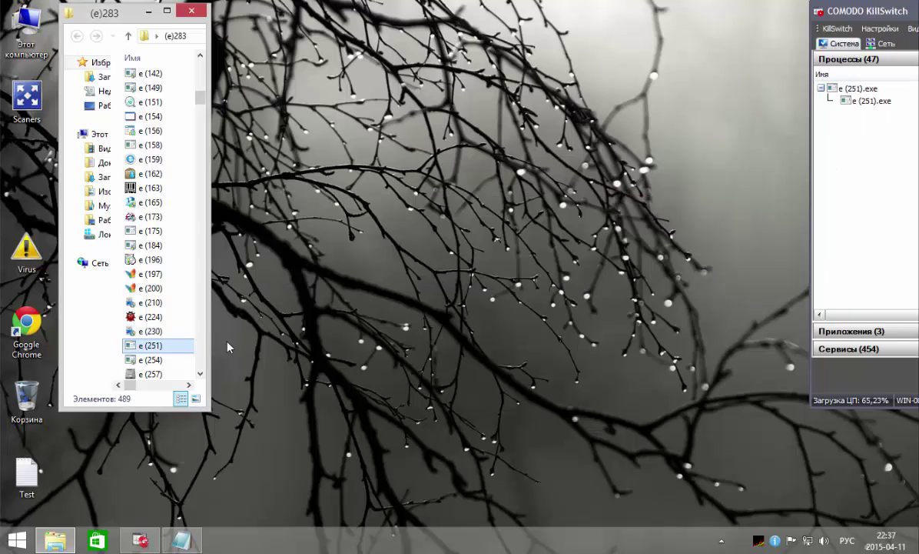
double_click(150, 345)
double_click(150, 373)
left_click(625, 275)
Launch samples e (259), e (261), e (264) and e (276), and close the compatibility assistant
scroll(162, 292, "down", 7)
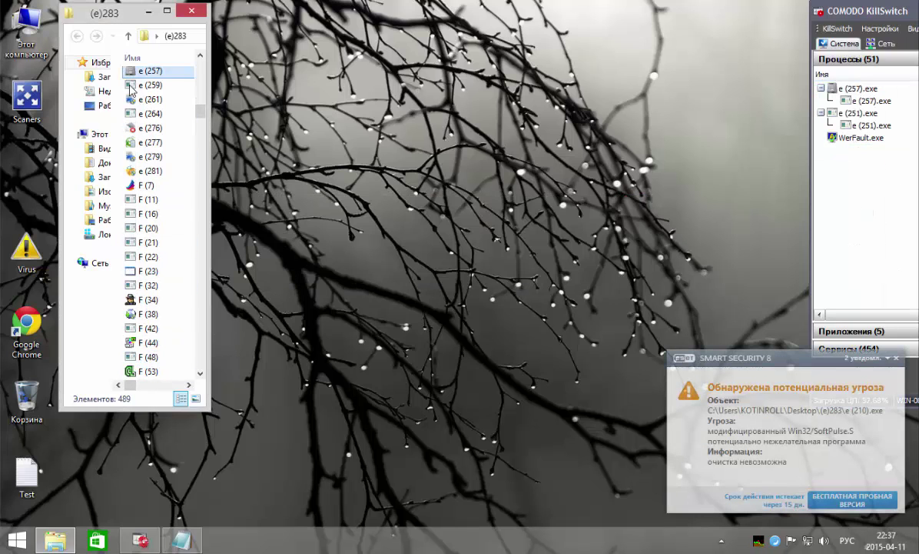
double_click(150, 86)
left_click(346, 283)
double_click(134, 100)
double_click(132, 114)
double_click(132, 128)
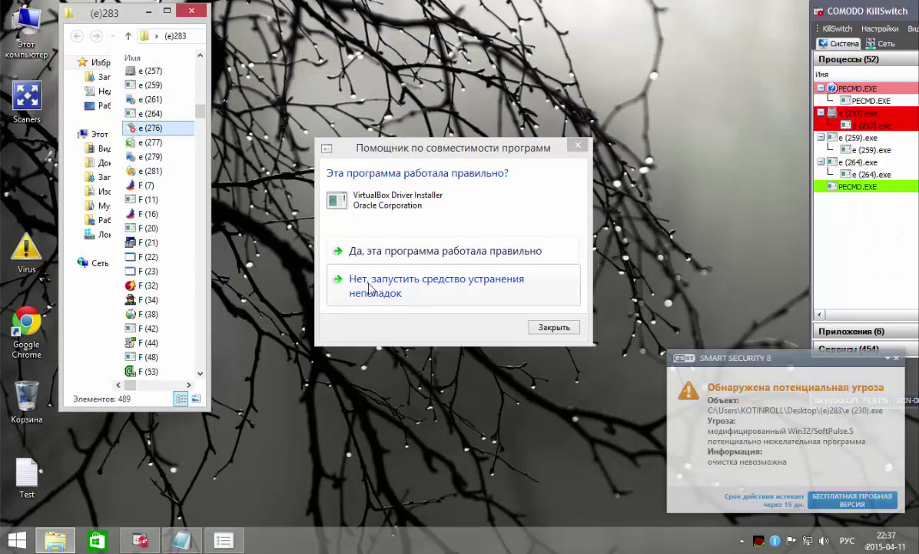
left_click(553, 327)
Launch samples e (277), e (281), F (7) and F (11), dismissing the dialogs they raise
double_click(132, 143)
left_click(614, 269)
left_click(131, 172)
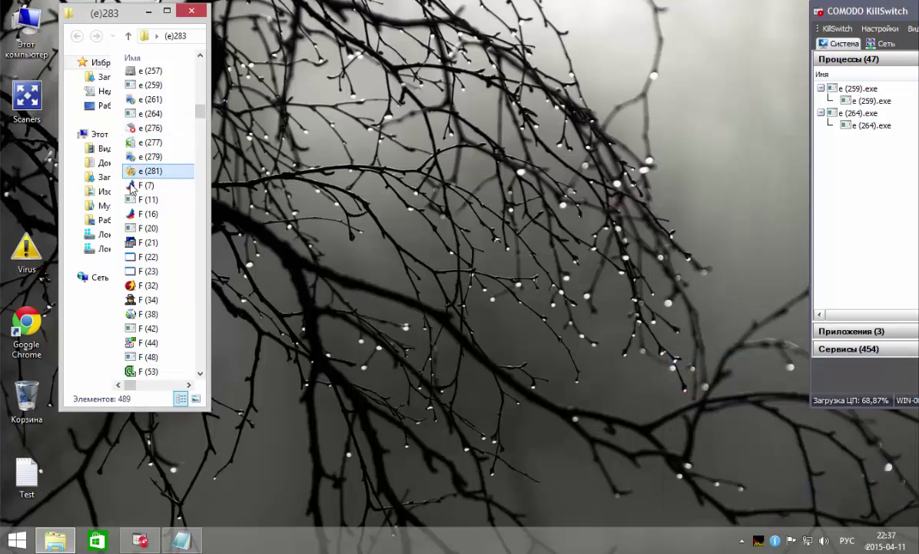
double_click(131, 186)
double_click(133, 200)
left_click(567, 336)
Launch samples F (16), F (20), F (21), F (22) and F (23), dismissing the F (21) application error
double_click(133, 214)
double_click(132, 229)
double_click(132, 243)
double_click(130, 257)
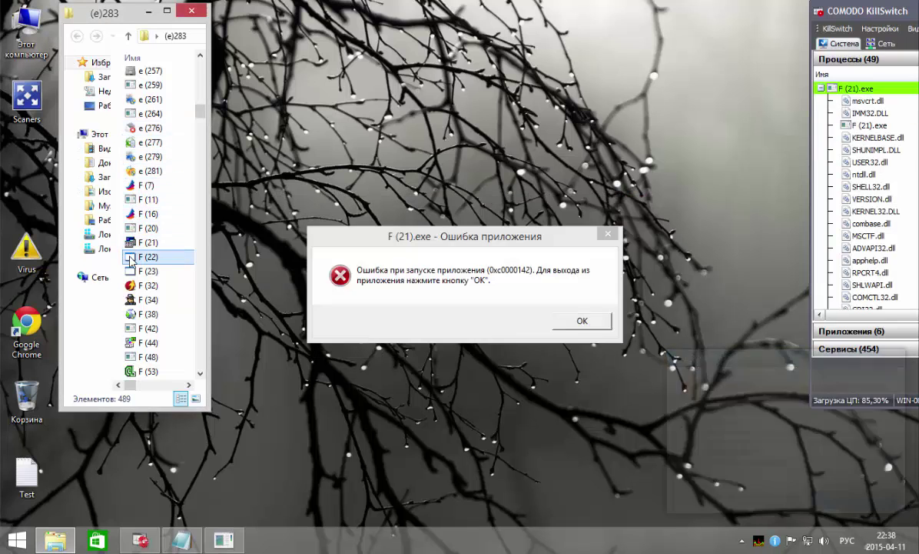
left_click(582, 320)
double_click(132, 272)
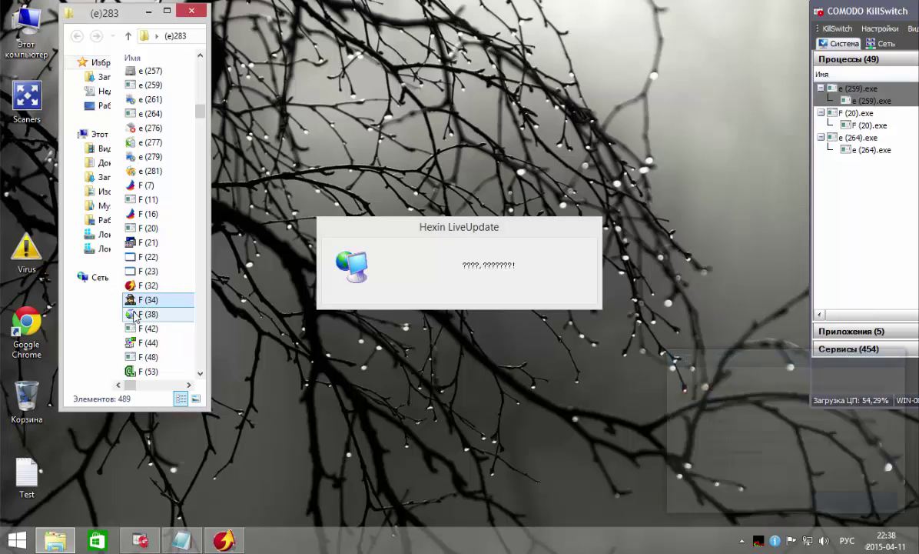
Launch samples F (42), F (44), F (55) and F (56), and dismiss the DLL error
double_click(132, 328)
double_click(132, 343)
scroll(132, 369, "down", 4)
double_click(132, 87)
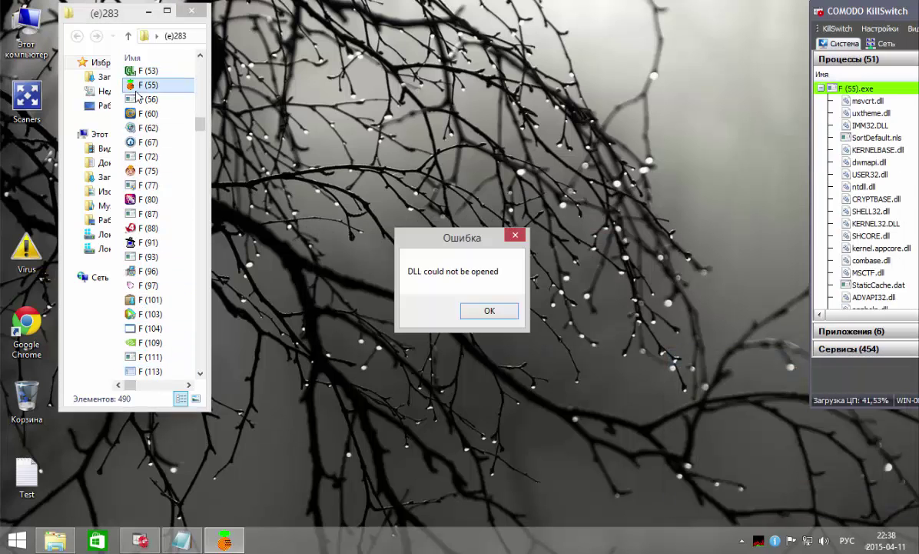
key("Return")
double_click(132, 101)
Launch samples F (75), F (77), F (80), F (87) and F (88), and close the crashed F (72) program
double_click(132, 170)
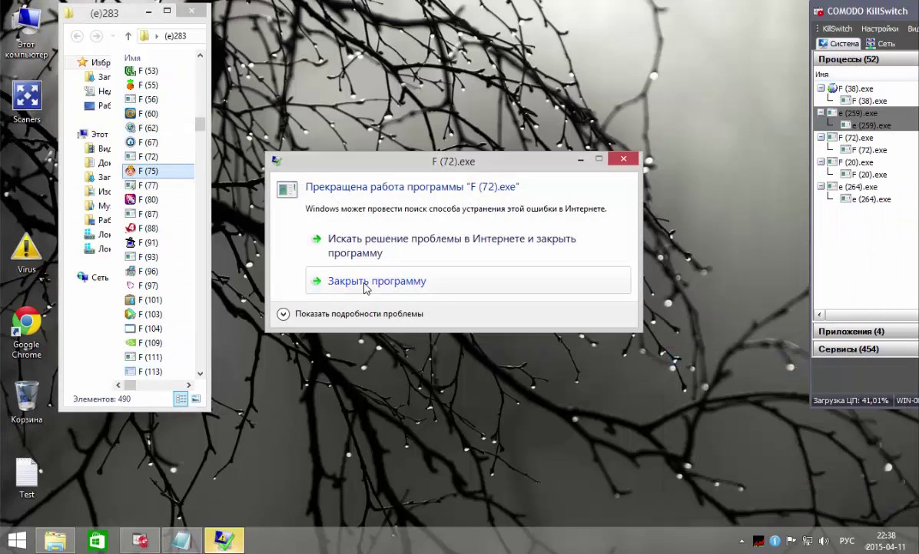
left_click(366, 286)
double_click(131, 186)
double_click(132, 200)
left_click(613, 273)
double_click(132, 216)
double_click(132, 230)
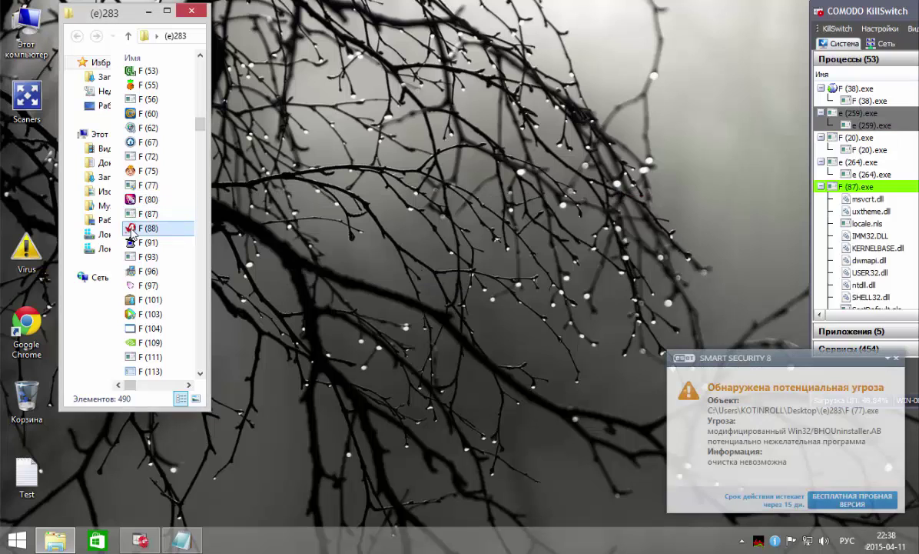
Launch samples F (96), F (97), F (104), F (109), F (111) and F (113), dismissing their error dialogs
double_click(132, 272)
left_click(605, 269)
double_click(132, 287)
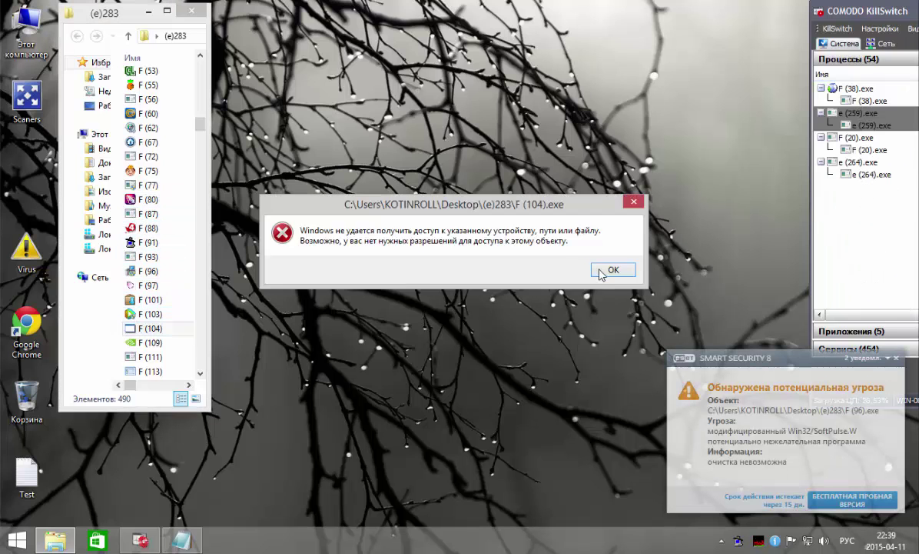
left_click(602, 271)
double_click(134, 344)
double_click(134, 358)
left_click(538, 333)
double_click(137, 373)
Launch sample F (145), dismiss its access error and close the Windows Media Player setup window
scroll(141, 377, "down", 4)
scroll(141, 375, "down", 3)
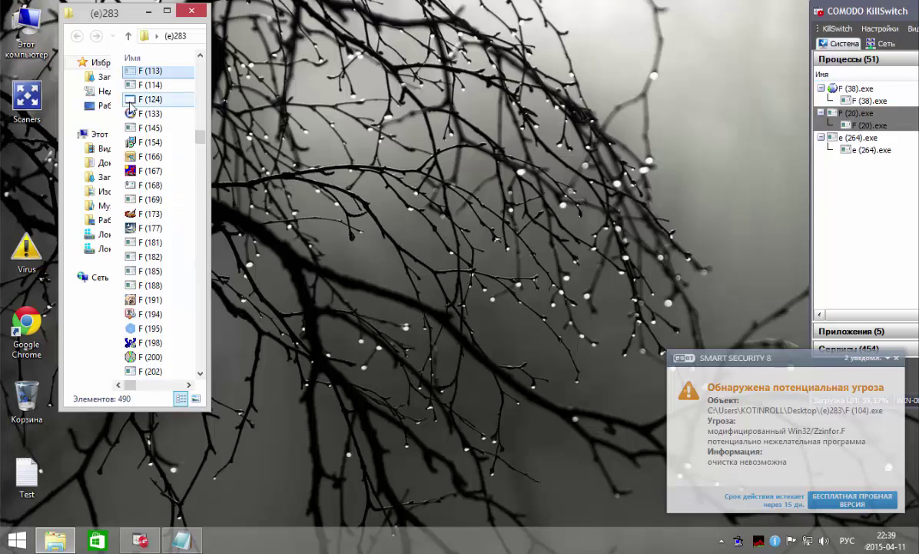
double_click(131, 128)
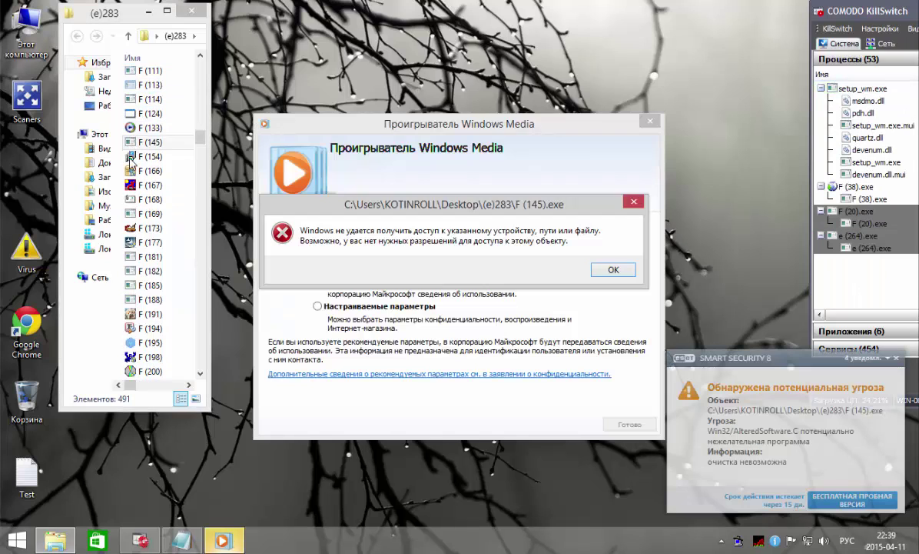
key("Return")
left_click(650, 122)
Launch samples F (154), F (166) and F (167), dismissing the dialogs that open
double_click(135, 157)
left_click(559, 319)
double_click(136, 172)
left_click(567, 336)
double_click(136, 187)
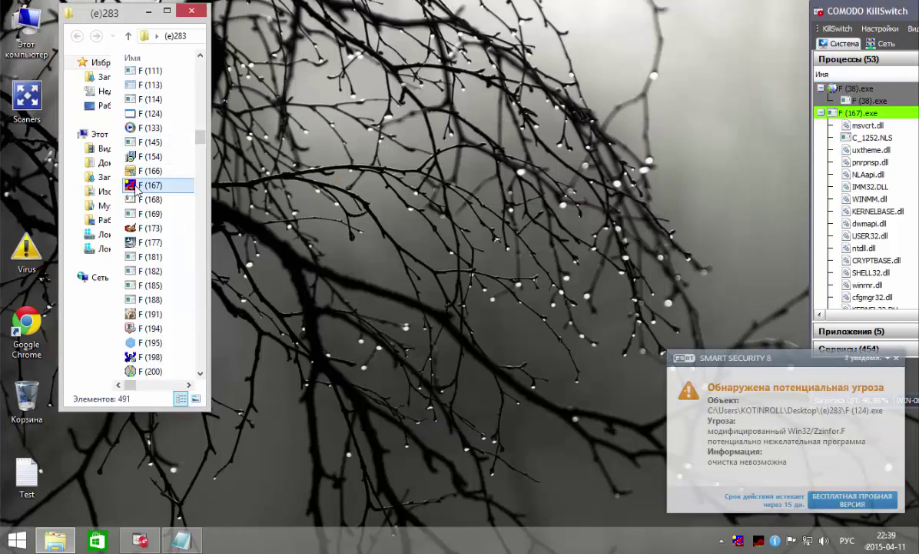
Launch samples F (173), F (177), F (181) and F (182), dismissing the incompatible-app message
double_click(129, 230)
double_click(128, 243)
double_click(129, 258)
double_click(131, 271)
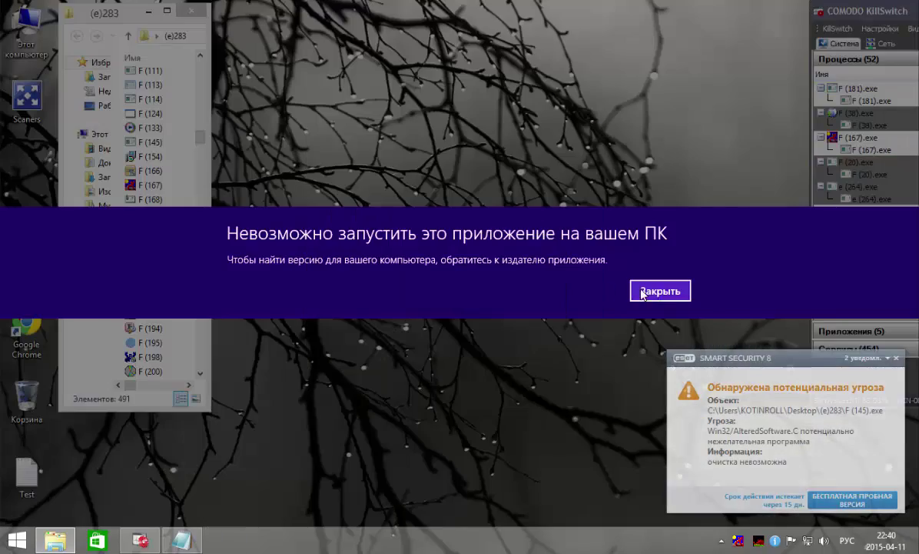
left_click(645, 292)
Launch samples F (185) and F (188), and select F (195)
double_click(134, 286)
double_click(135, 300)
key("Return")
left_click(129, 346)
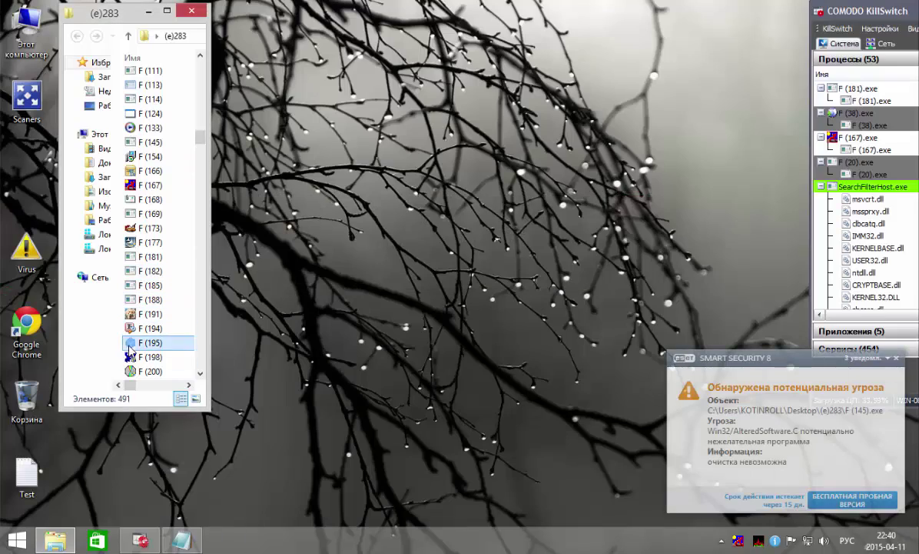
Launch samples F (207), F (217), F (234) and F (244), dismissing their access errors
scroll(127, 377, "down", 4)
double_click(132, 119)
key("Return")
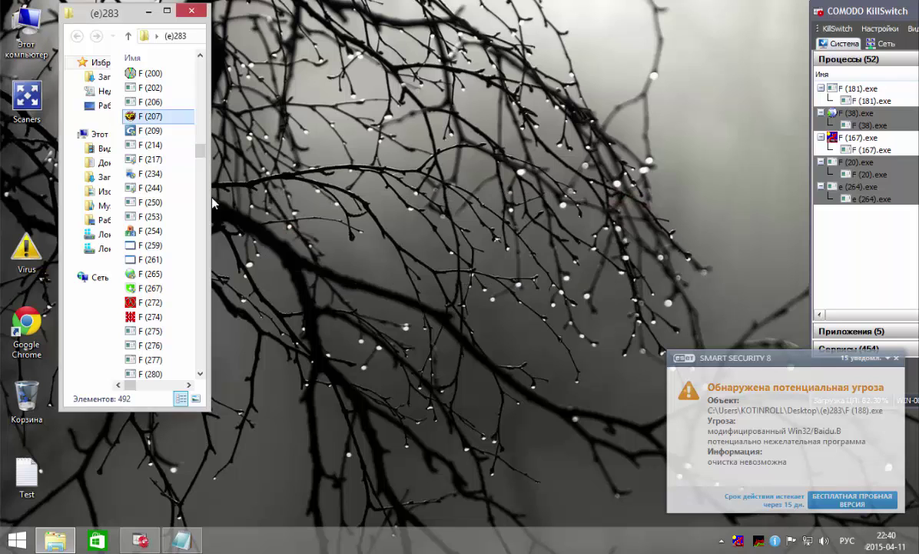
double_click(131, 161)
key("Return")
double_click(132, 190)
left_click(609, 270)
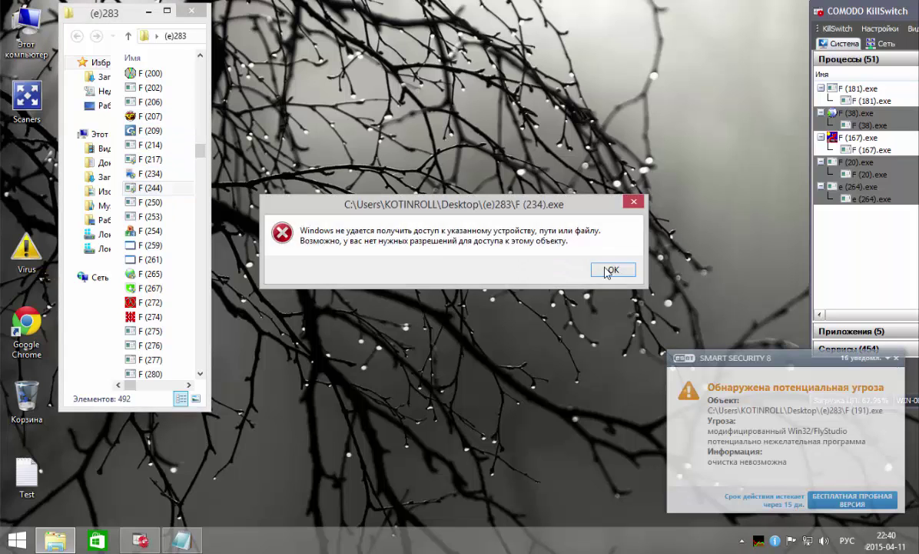
left_click(610, 269)
Launch samples F (254), F (259), F (261) and F (265), dismissing the access errors
double_click(138, 233)
double_click(144, 248)
left_click(611, 270)
double_click(144, 261)
left_click(611, 270)
double_click(132, 275)
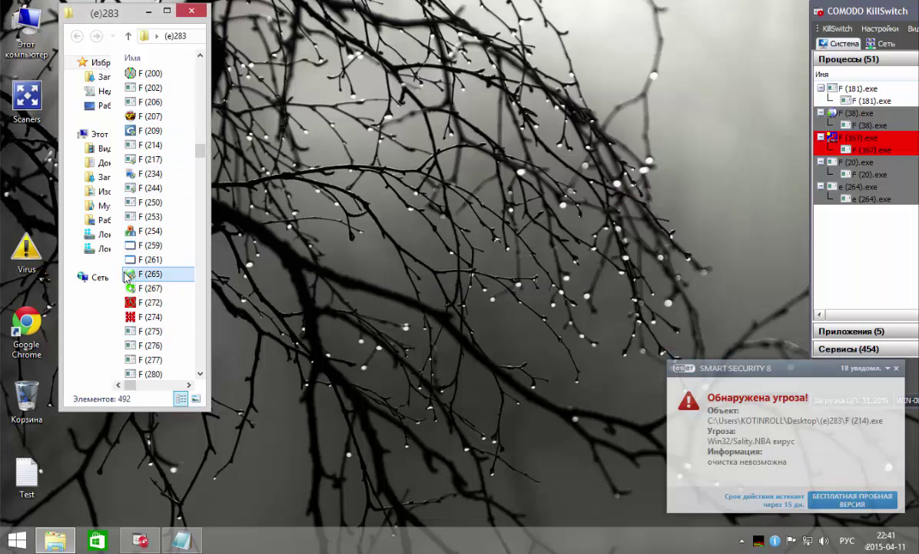
Launch samples F (267), F (274), F (287), F (293) and F (294)
double_click(134, 289)
key("Return")
left_click(131, 317)
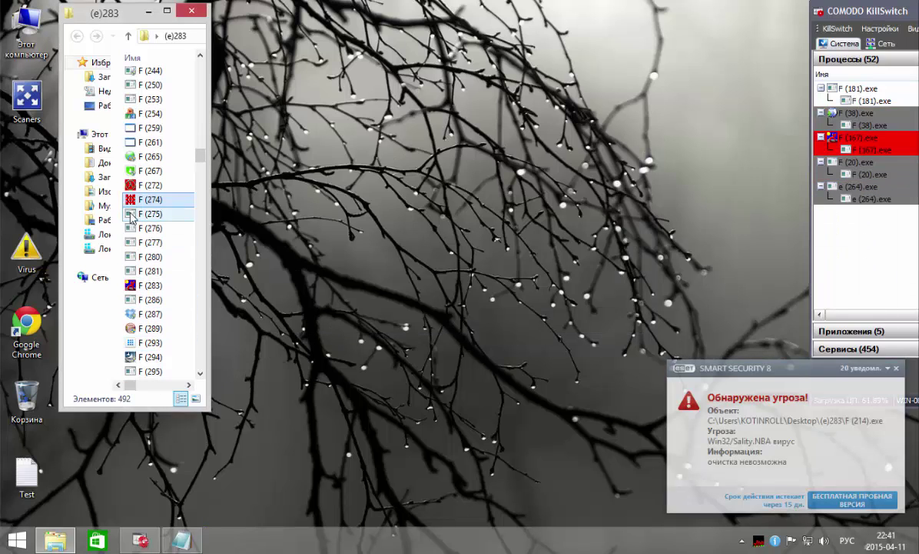
double_click(150, 314)
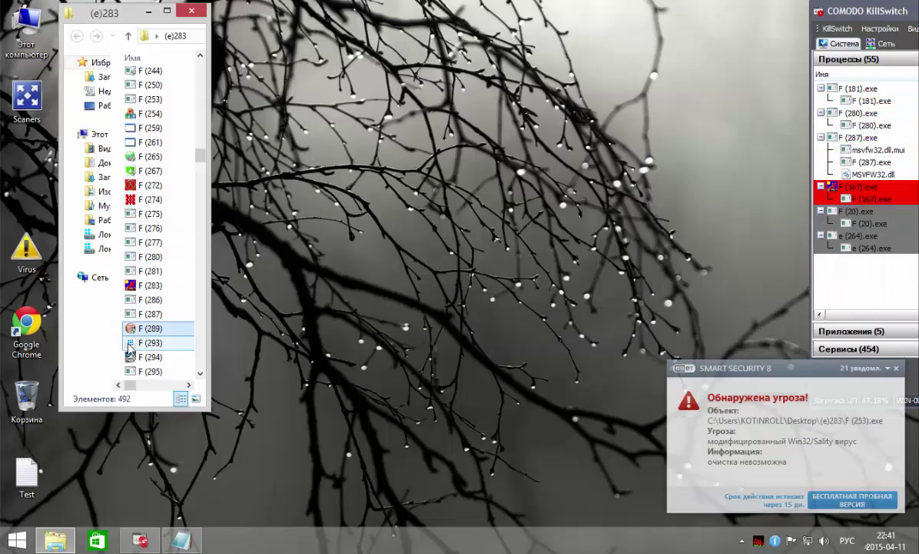
double_click(149, 342)
left_click(130, 356)
Launch samples F (297), F (301), F (318), F (320) and F (325), closing the crashed F (297) program
scroll(162, 346, "down", 6)
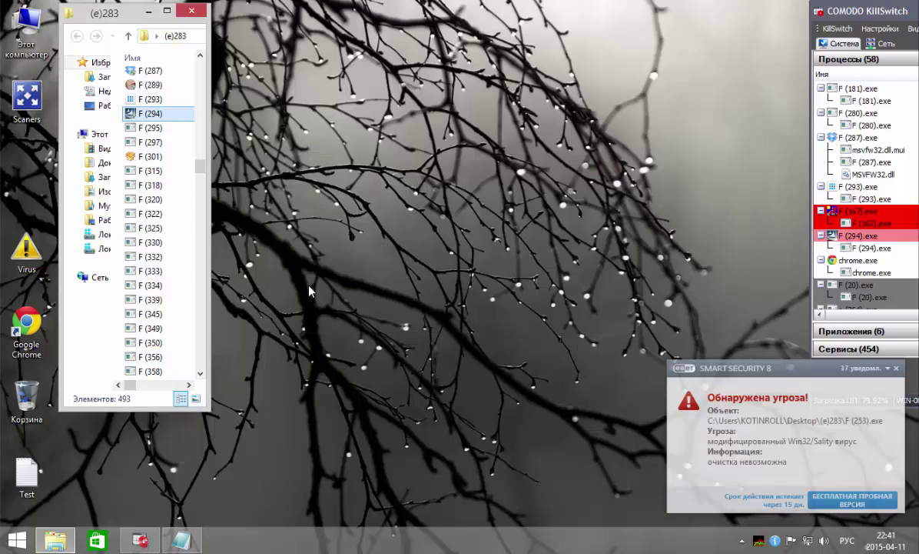
double_click(131, 142)
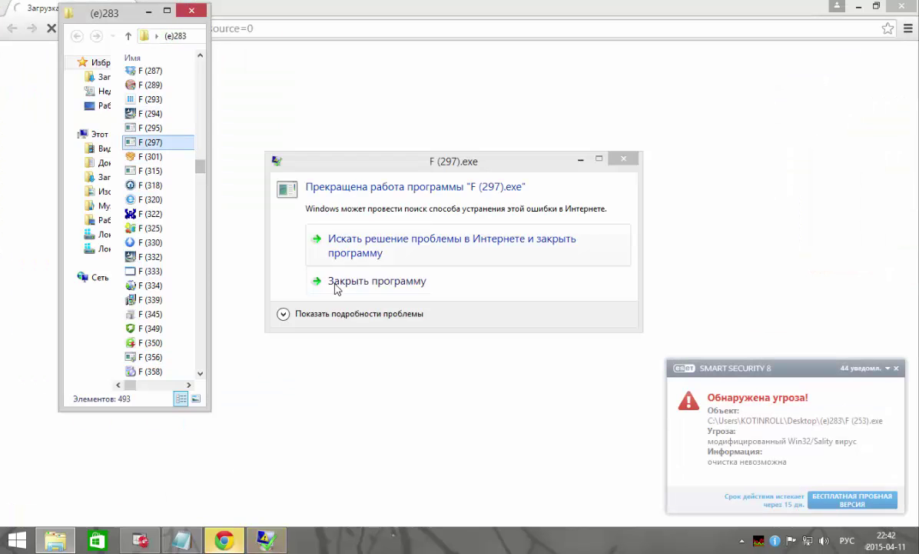
left_click(339, 288)
double_click(132, 157)
double_click(131, 186)
double_click(131, 199)
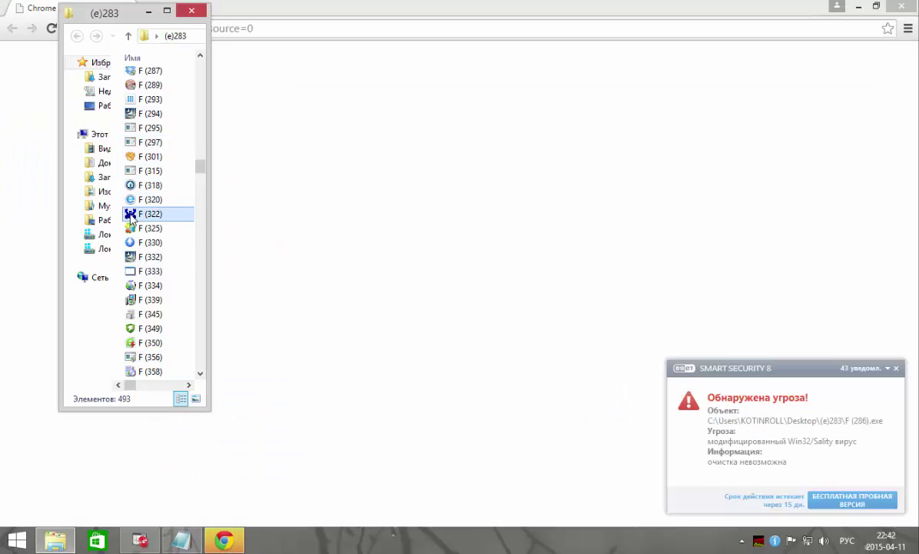
left_click(131, 229)
Close the Chrome window and launch samples F (330), F (332) and F (333), dismissing the error dialog
left_click(904, 9)
double_click(132, 243)
double_click(132, 257)
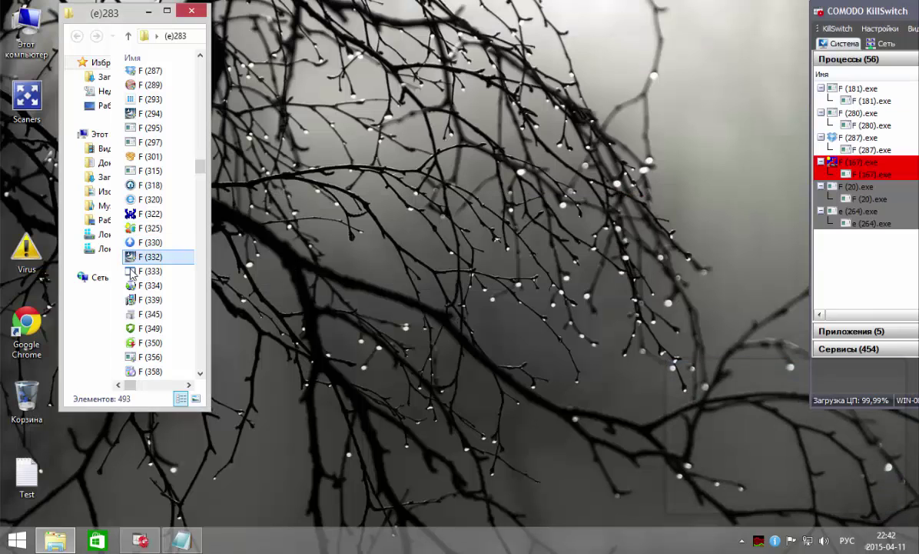
double_click(130, 271)
left_click(611, 269)
Launch samples F (334) and F (339), dismiss the dialog that opens, and go on to F (350)
double_click(132, 285)
left_click(366, 303)
key("Down")
key("Return")
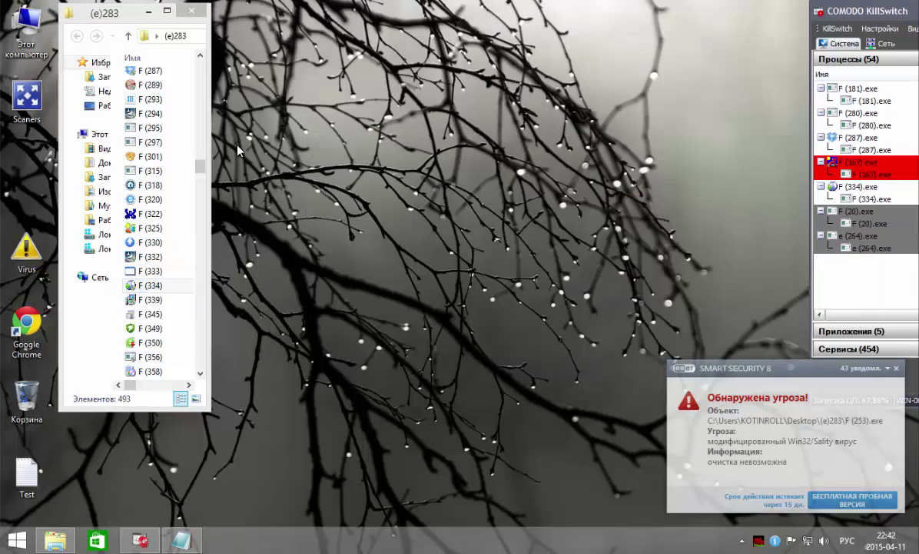
scroll(130, 181, "down", 4)
key("Down")
key("Down")
key("Down")
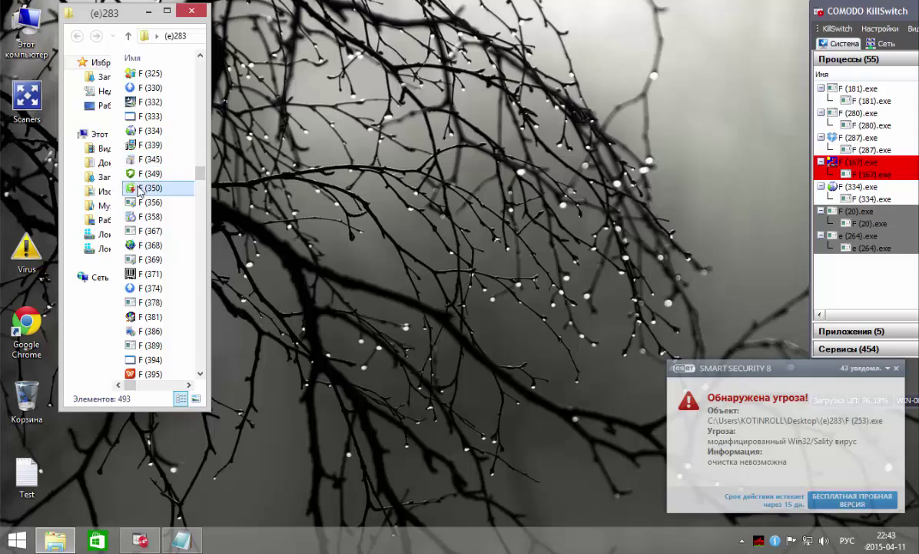
Launch samples F (358) and F (368), dismissing their error messages
double_click(134, 216)
left_click(607, 272)
double_click(134, 245)
left_click(653, 292)
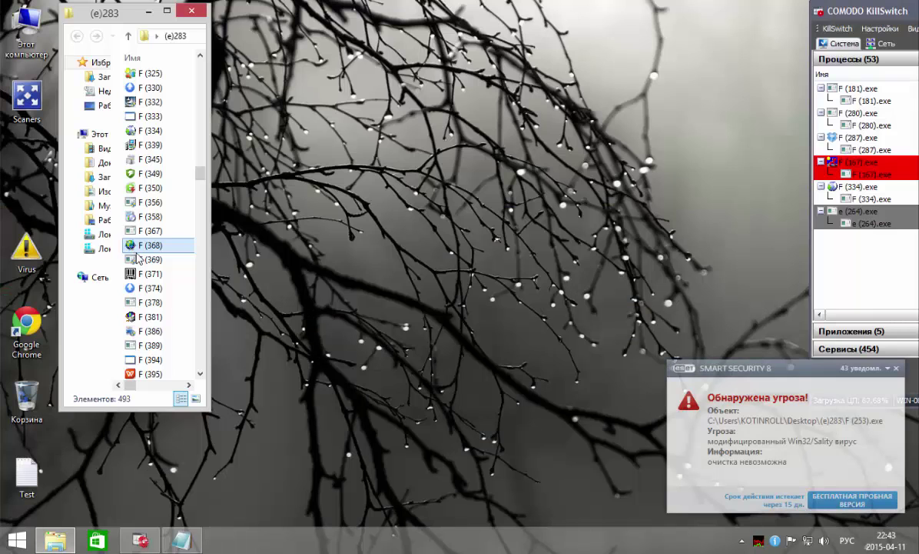
Launch samples F (378) and F (381), close the crashed F (378) program and dismiss the remaining dialogs
double_click(131, 303)
double_click(132, 318)
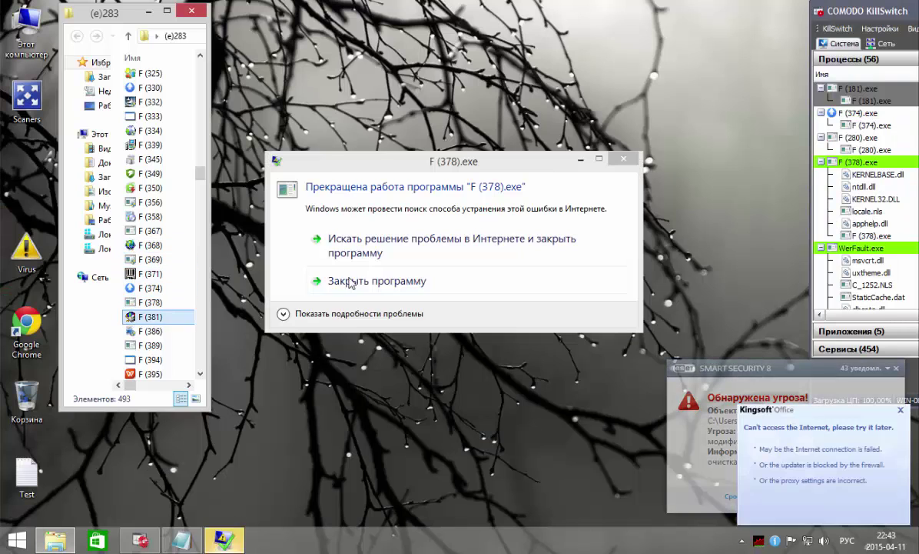
left_click(588, 319)
left_click(351, 283)
scroll(202, 318, "down", 3)
left_click(611, 295)
Launch sample F (394) and dismiss its access error
scroll(170, 274, "down", 2)
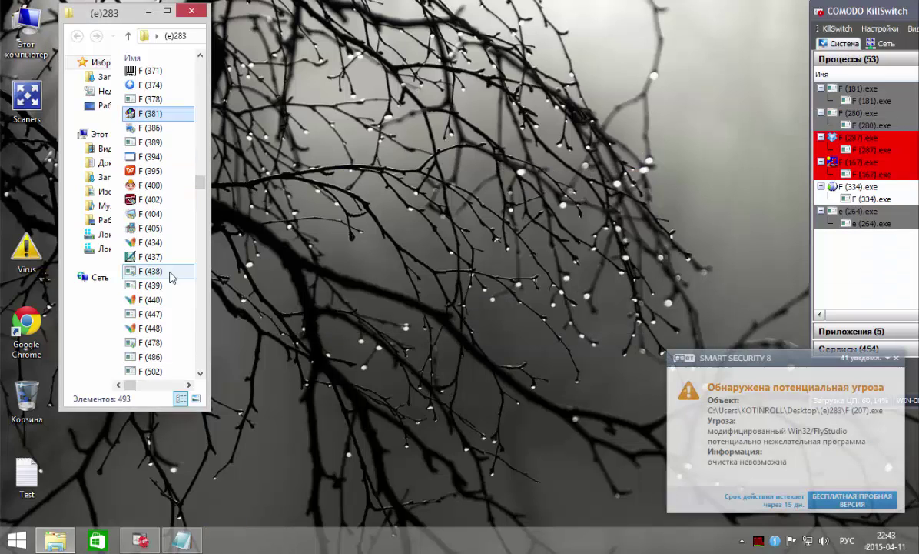
key("Down")
key("Down")
key("Return")
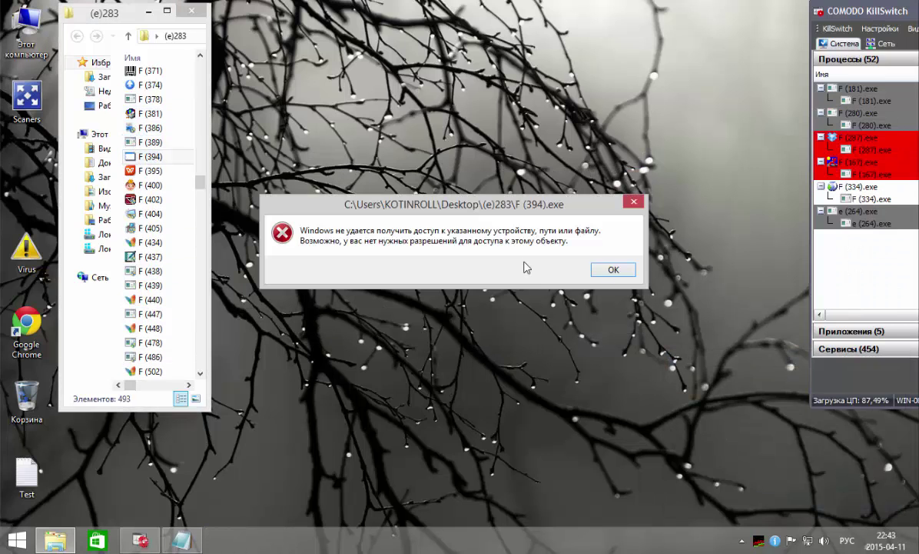
key("Return")
Launch samples F (400), F (402), F (404) and F (405), confirming the dialog that opens
double_click(134, 186)
double_click(132, 201)
double_click(131, 215)
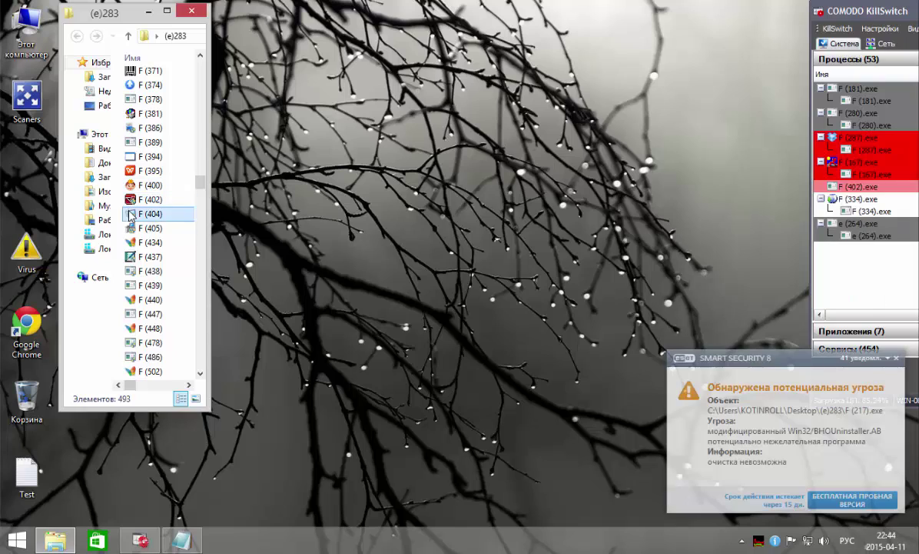
double_click(130, 229)
key("Return")
Launch samples F (434), F (437), F (438) and F (439), dismissing the MSN Explorer error and the other dialogs
double_click(129, 244)
double_click(132, 257)
double_click(133, 272)
double_click(133, 285)
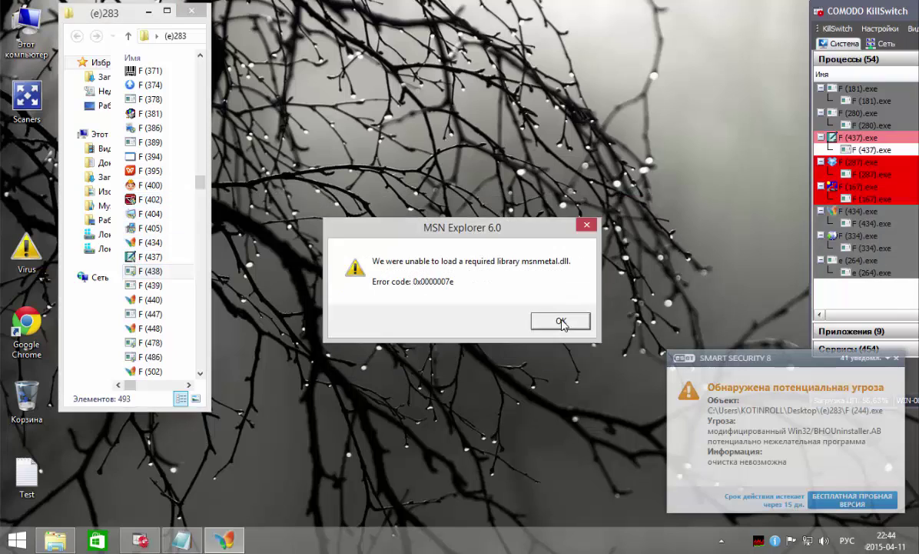
left_click(562, 321)
left_click(376, 279)
left_click(562, 335)
Launch samples F (440) and F (448), dismissing the error dialog of each
double_click(134, 300)
left_click(562, 320)
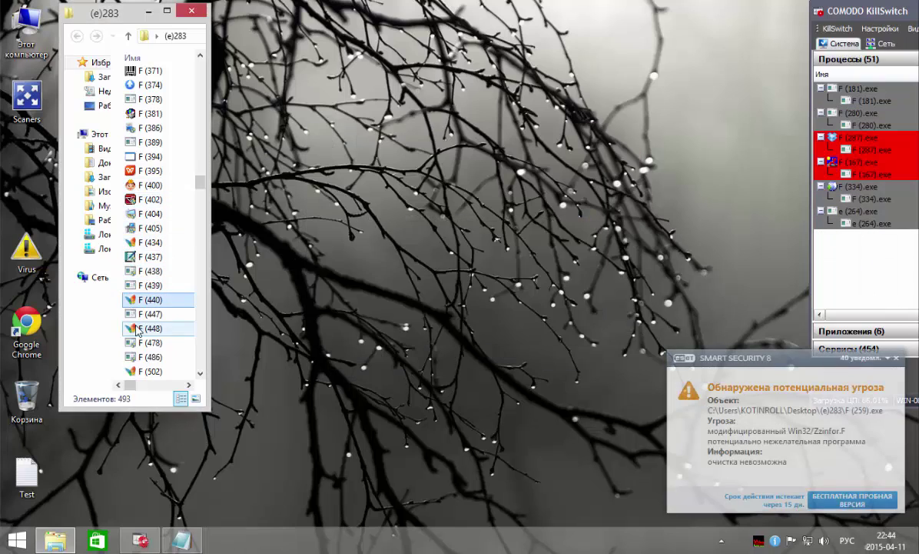
double_click(134, 329)
left_click(562, 321)
Launch samples F (478) and F (486), dismissing the dialogs that open
double_click(134, 343)
double_click(134, 357)
left_click(393, 303)
scroll(136, 338, "down", 2)
left_click(360, 304)
scroll(134, 184, "down", 4)
Launch samples F (502), F (515), F (521), F (528) and F (537), closing the dialog that opens
double_click(134, 129)
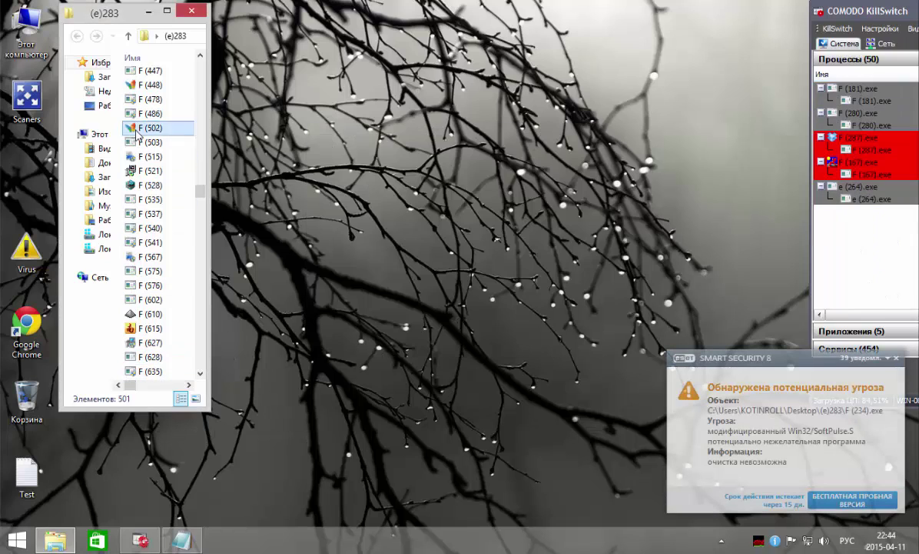
double_click(133, 157)
left_click(333, 284)
double_click(133, 172)
double_click(137, 172)
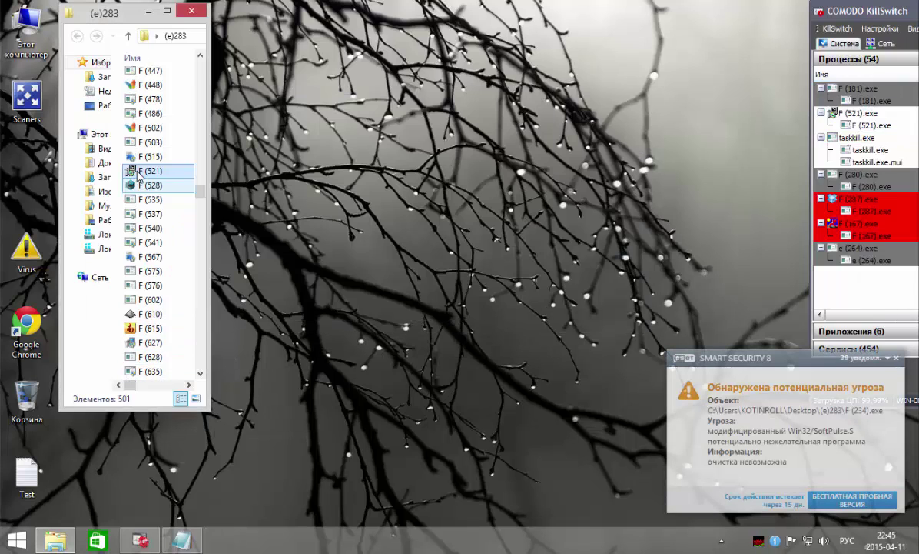
left_click(132, 214)
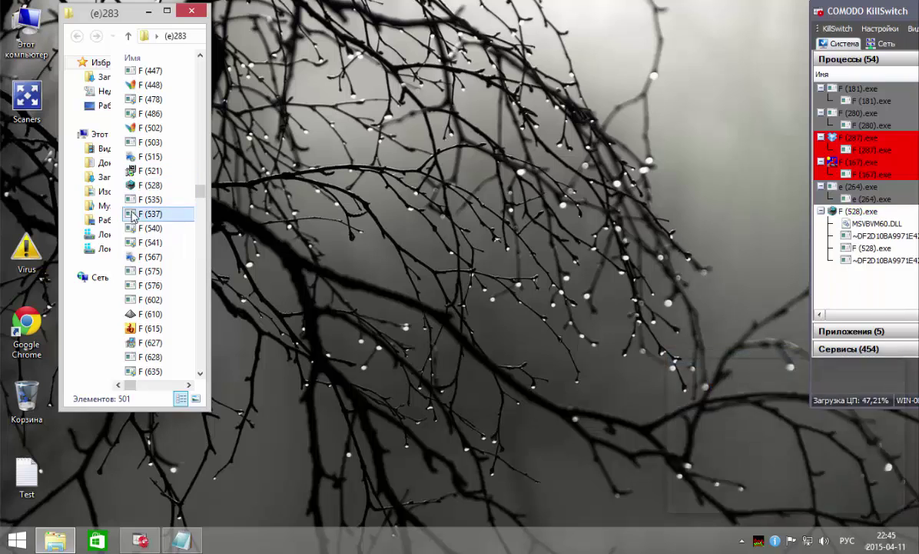
Launch samples F (541), F (567), F (610) and F (615), dismissing the F (567) access error
double_click(133, 243)
double_click(133, 257)
left_click(369, 301)
double_click(133, 315)
double_click(133, 328)
scroll(259, 372, "down", 5)
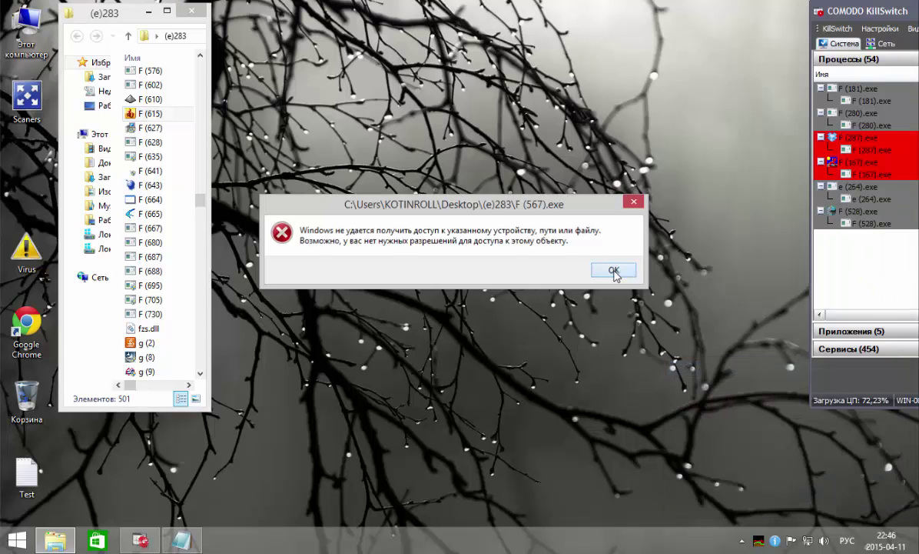
left_click(619, 270)
Launch samples F (635), F (641), F (664), F (665), F (695) and F (705), dismissing their error dialogs
left_click(138, 157)
left_click(613, 269)
double_click(132, 176)
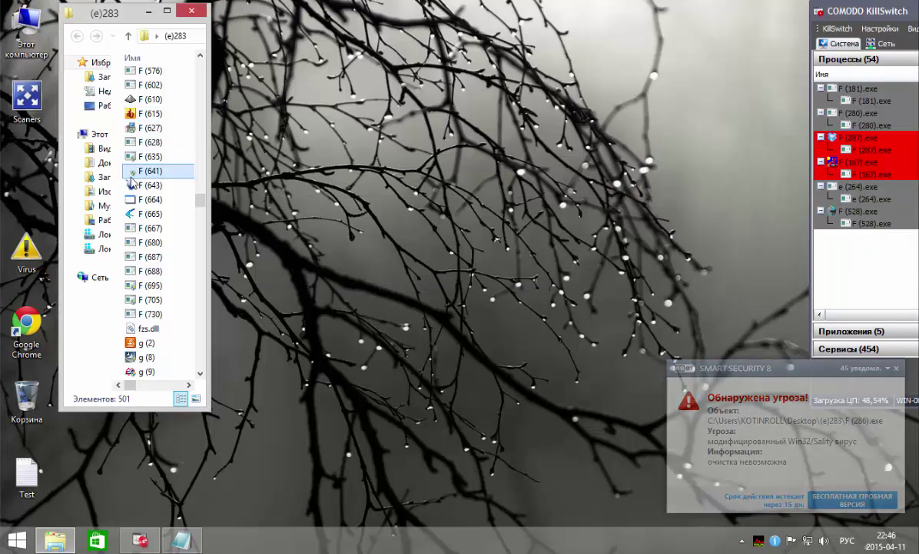
double_click(129, 204)
double_click(129, 215)
double_click(130, 287)
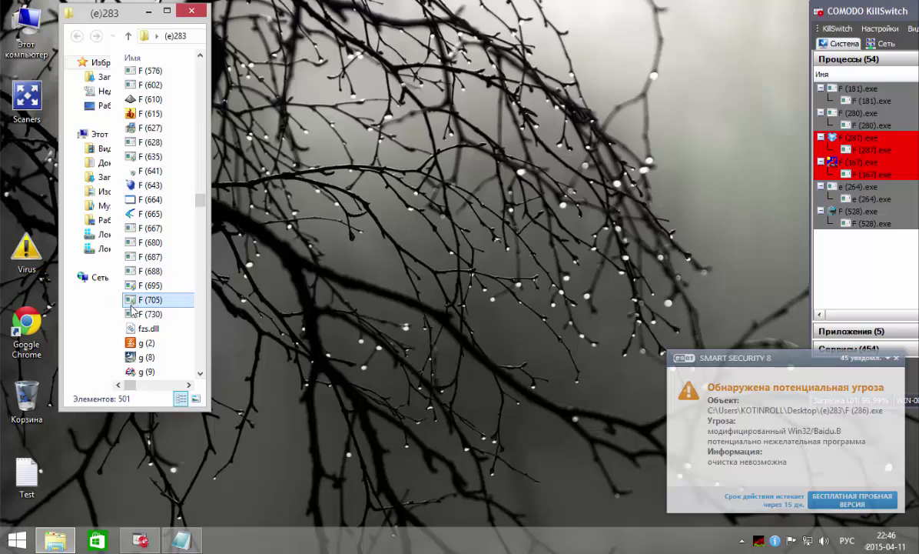
double_click(132, 306)
left_click(616, 269)
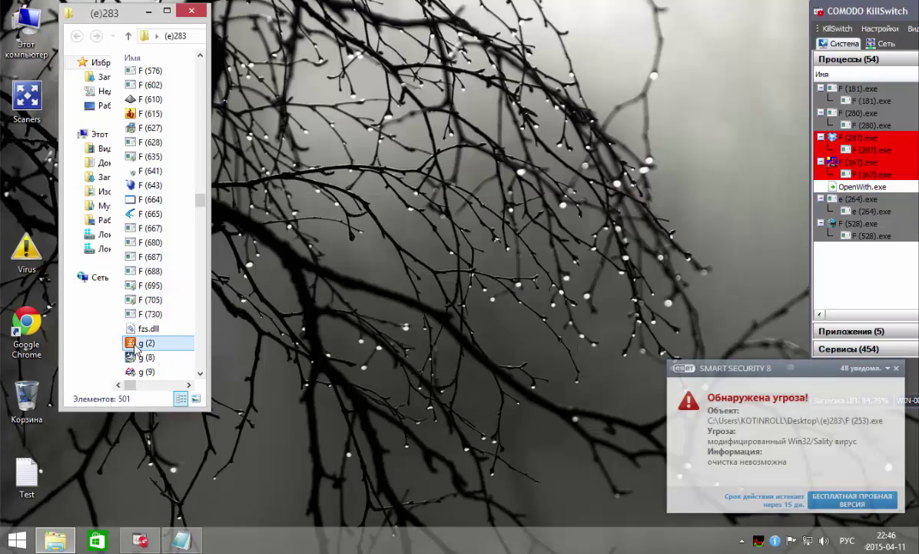
Launch samples g (8), g (9) and g (12), dismissing the dialog that opens
scroll(137, 348, "down", 3)
double_click(133, 230)
double_click(131, 244)
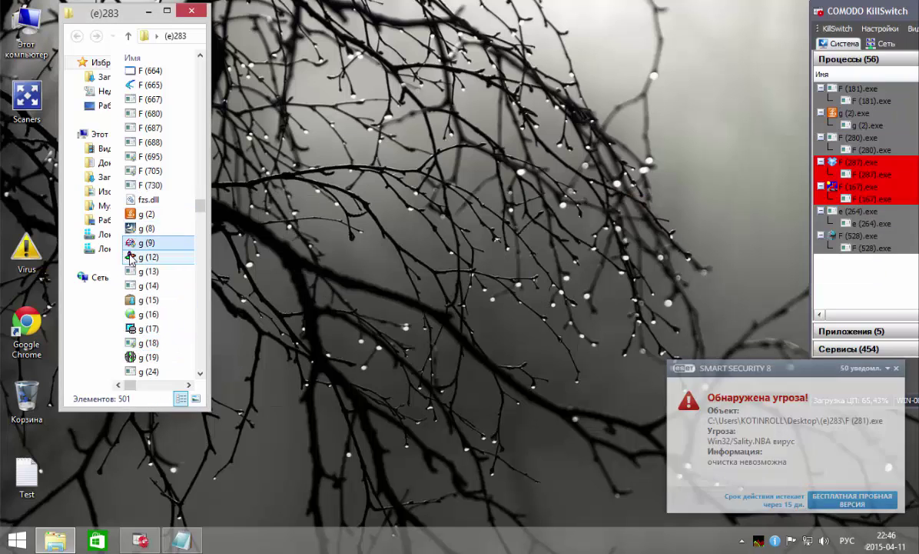
double_click(131, 257)
left_click(375, 305)
Launch samples g (16) and g (18), marking the Outlook Express Setup Library program as installed correctly
left_click(135, 315)
double_click(135, 343)
scroll(136, 342, "down", 6)
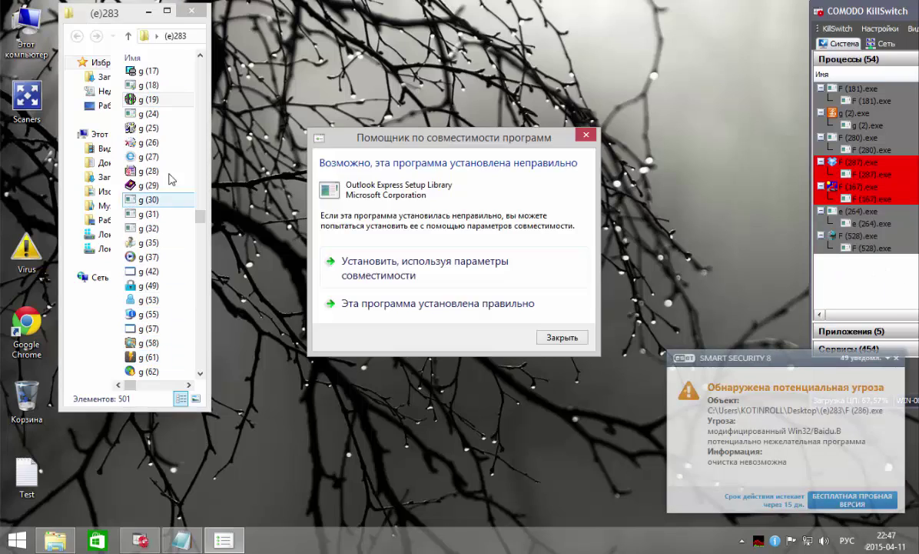
left_click(375, 305)
Launch samples g (28) and g (29), closing the crashed Grid++Report program and the remaining dialogs
double_click(135, 170)
left_click(485, 293)
double_click(135, 186)
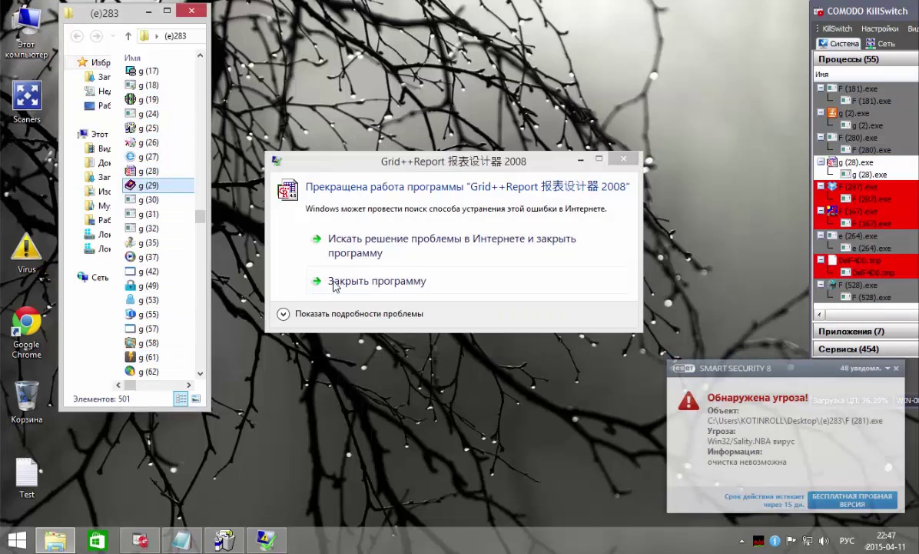
left_click(336, 284)
left_click(386, 299)
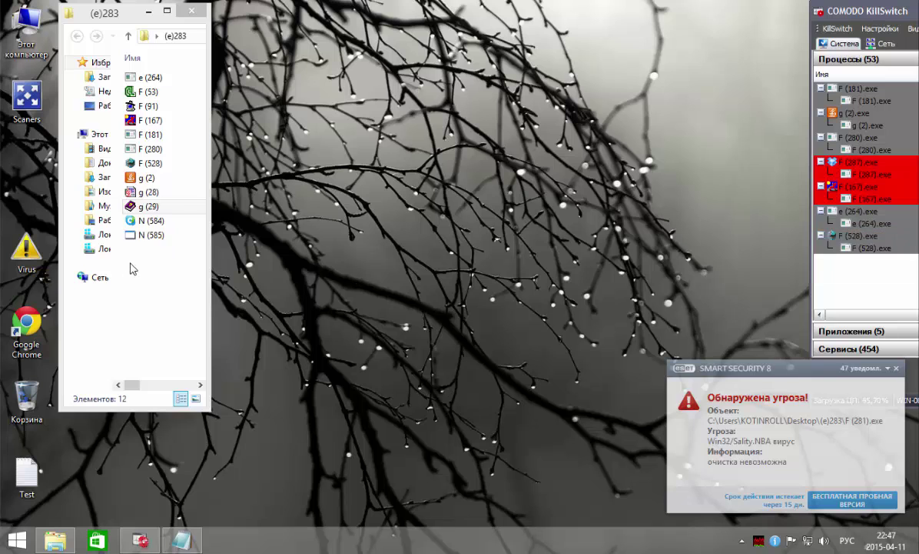
Close the leftover program window
right_click(336, 540)
left_click(352, 495)
left_click(334, 97)
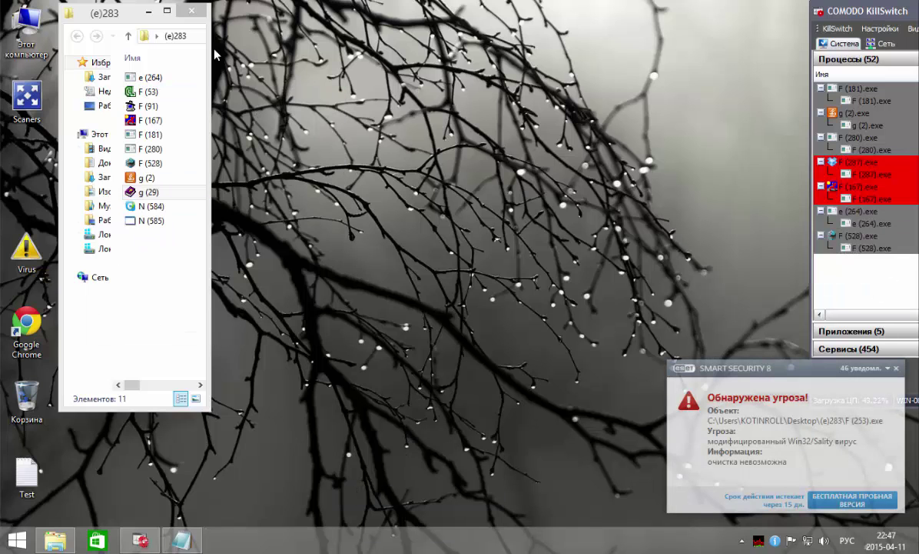
Delete all the samples left in the (e)283 folder, dismissing the dialogs for files in use
left_click_drag(132, 23, 335, 48)
left_click_drag(328, 279, 365, 102)
right_click(364, 103)
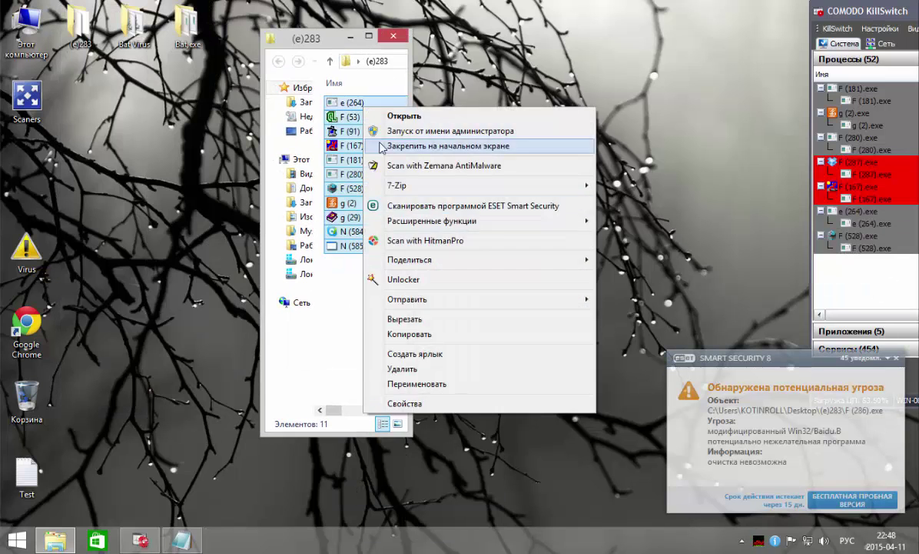
left_click(402, 369)
left_click(143, 230)
left_click(306, 249)
Move the (e)283 window aside and add "Зловред удалил все файлы из папки )" and "Остались те,что работают на горячую.." to the Test note
left_click_drag(319, 39, 576, 21)
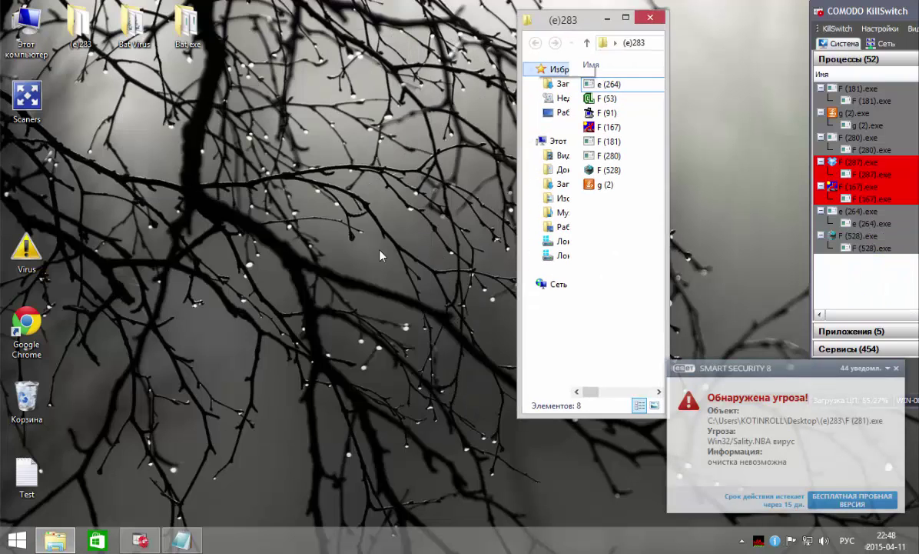
left_click(182, 539)
key("Return")
type("Зд")
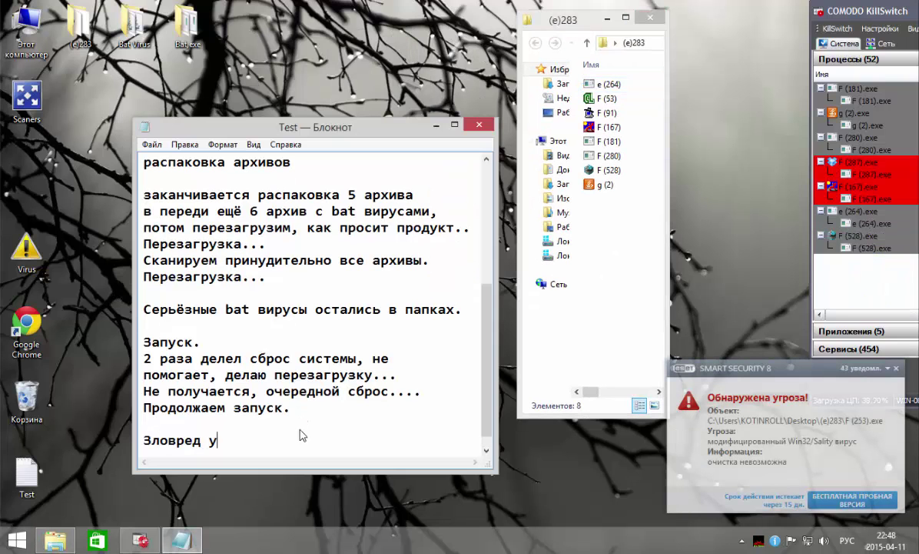
type("овред удалил все файлы из папки )")
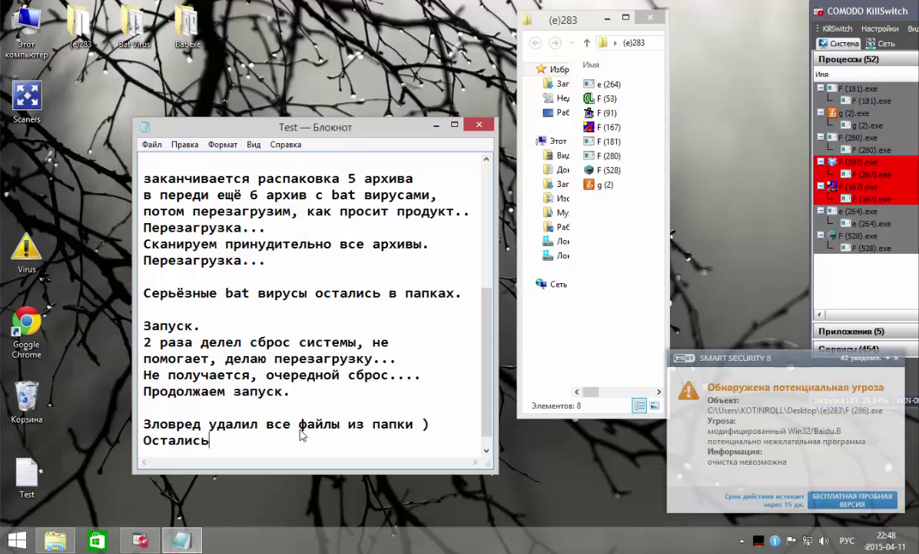
type("Остались те,что работают н")
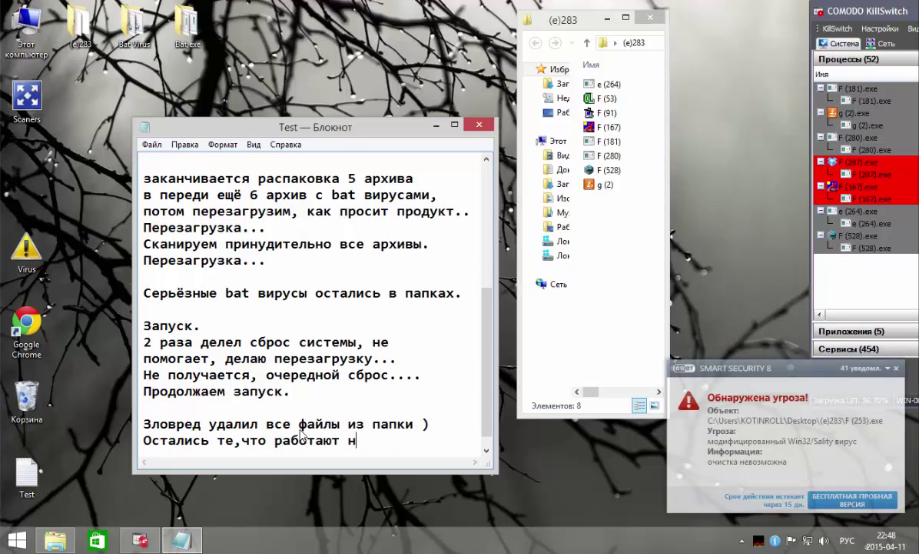
type("а горячую..")
key("Return")
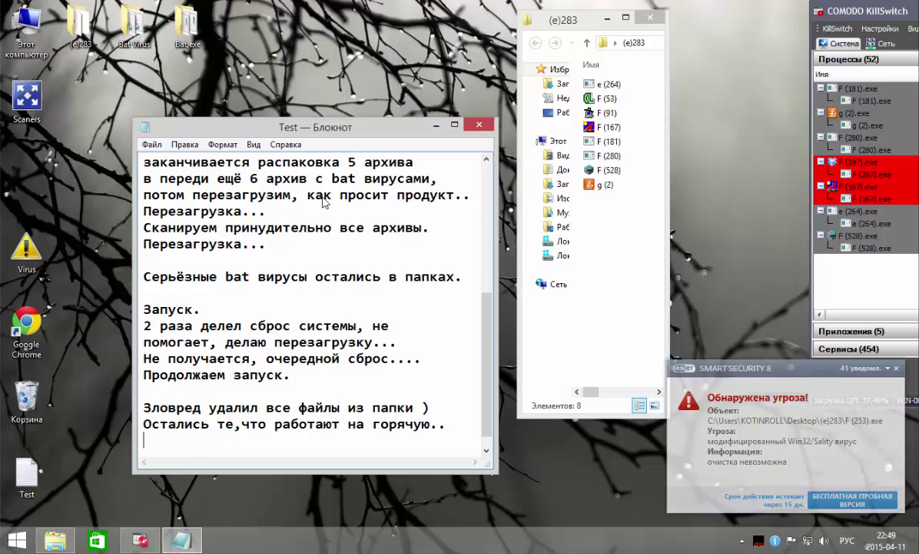
Add the lines "bat вирусы я запускать не буду..." and "Так,как система перестанет сущевствовать." to the Test note
key("alt+shift")
type("bat вирусы")
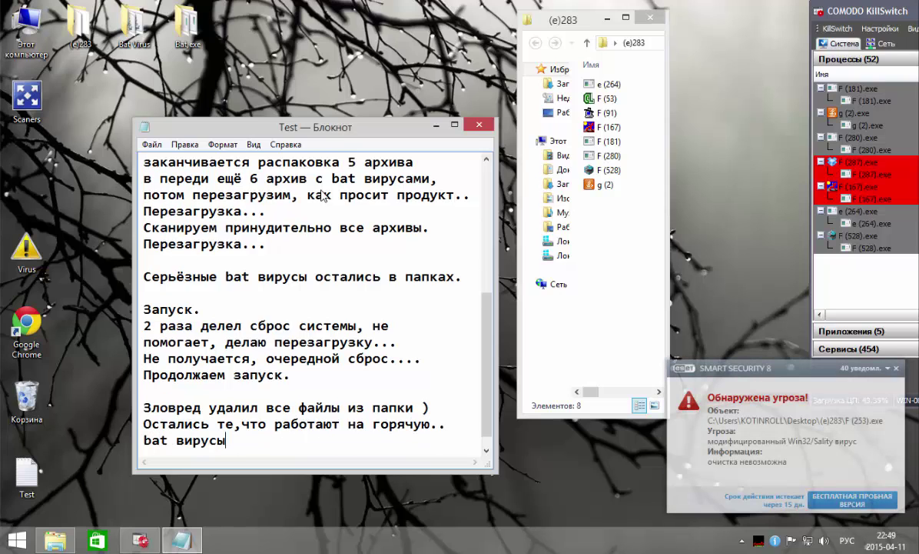
type(" я запускать не буду...")
key("Return")
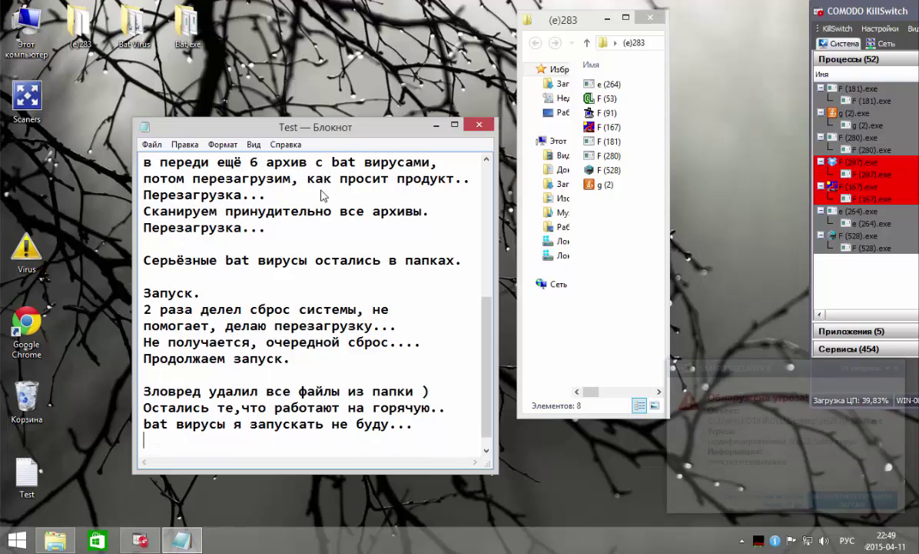
type("Так,ка")
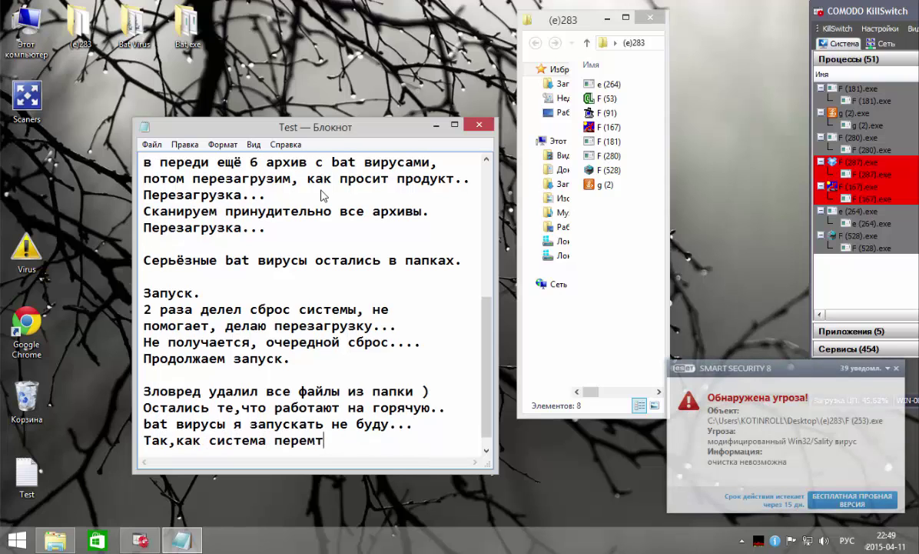
type("к система перестан")
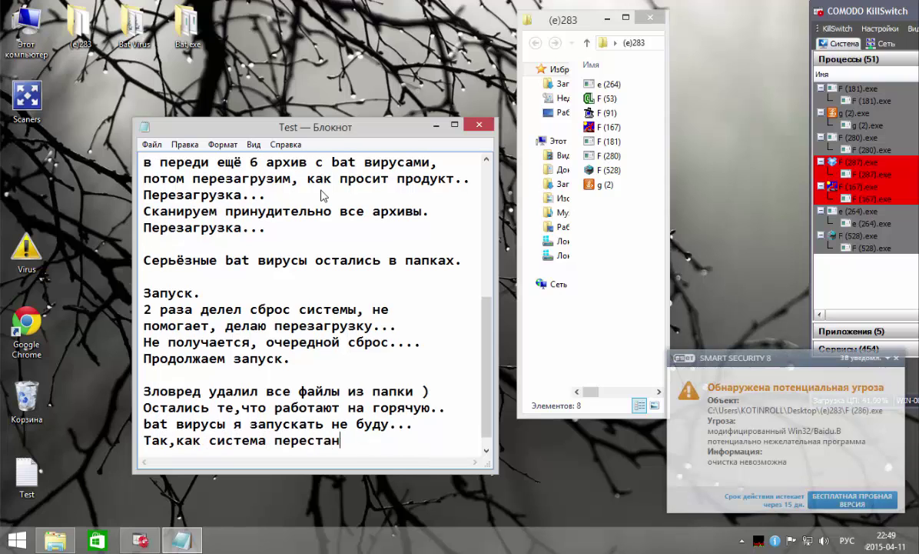
type("ет существовать")
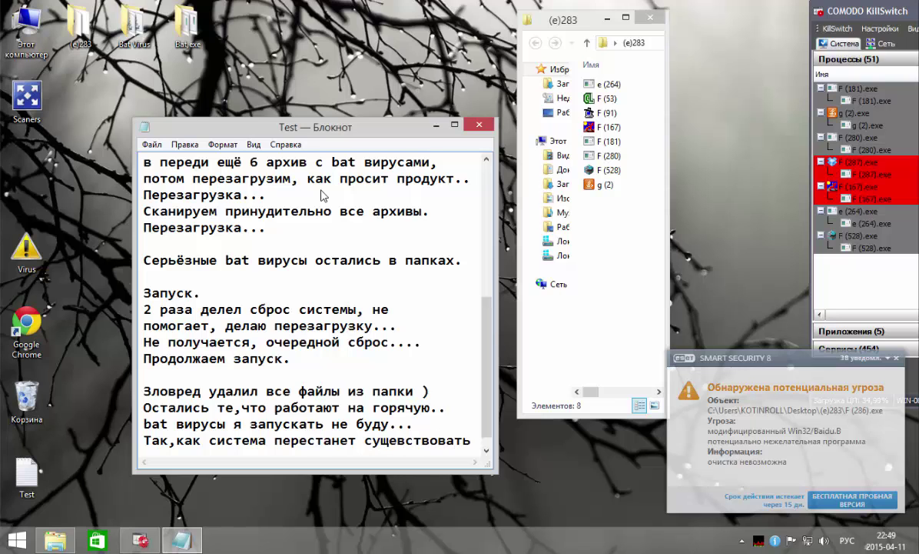
type(".")
Examine the files in the Bat Virus and Bat,exe folders side by side, and minimize both windows
double_click(134, 27)
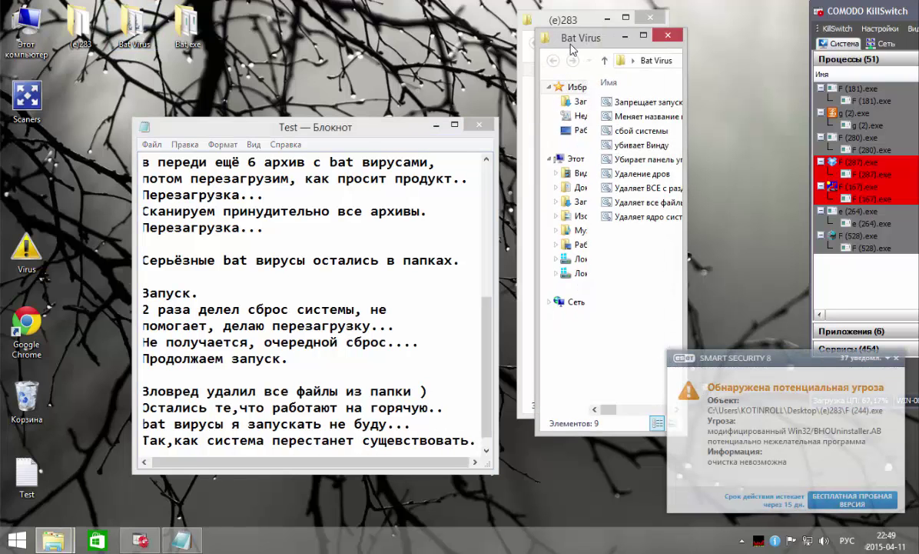
left_click_drag(571, 44, 51, 27)
left_click_drag(168, 71, 340, 79)
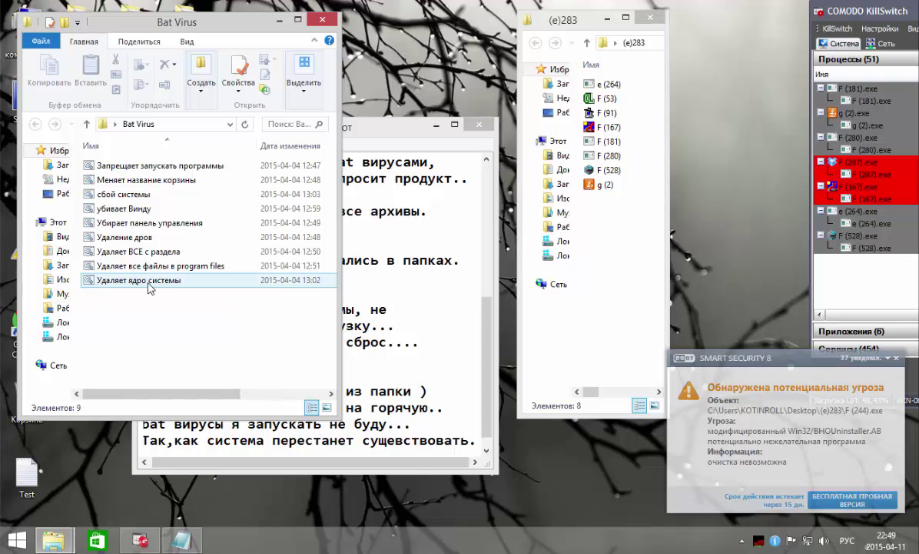
left_click_drag(203, 28, 496, 55)
double_click(190, 23)
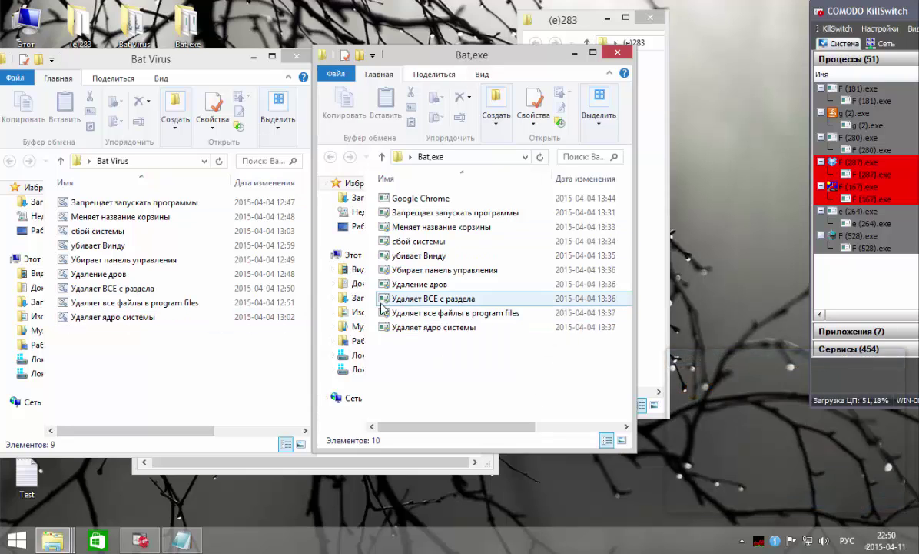
left_click(577, 52)
left_click(258, 56)
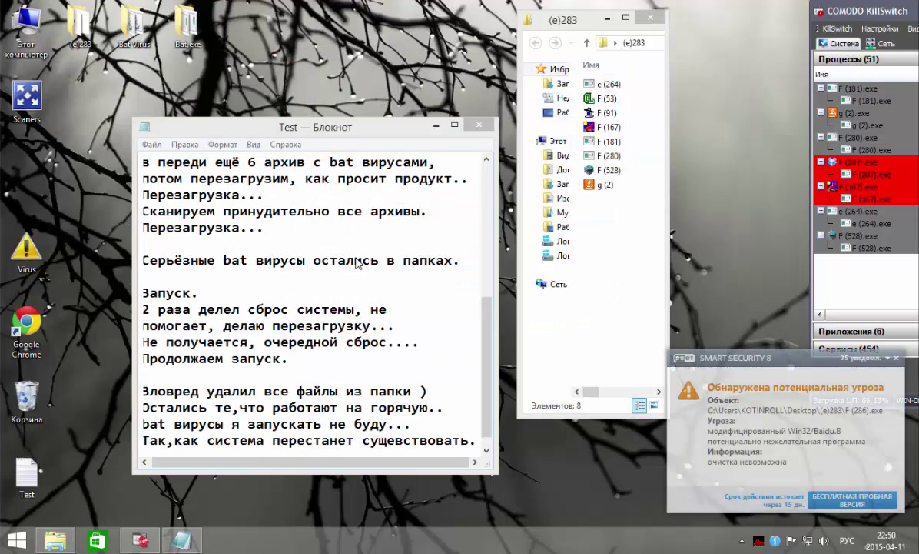
Highlight the line about not launching the bat viruses and save the Test note
left_click_drag(143, 440, 478, 446)
left_click_drag(414, 424, 144, 423)
left_click(158, 146)
left_click(181, 192)
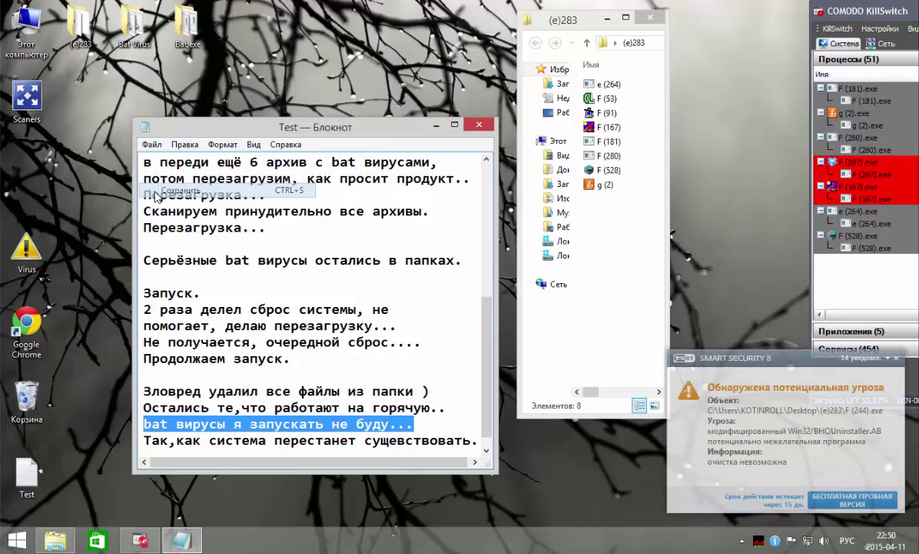
Add the line "Сканируем систему...." at the end of the Test note, save it and minimize the note
left_click_drag(486, 331, 486, 342)
left_click(466, 449)
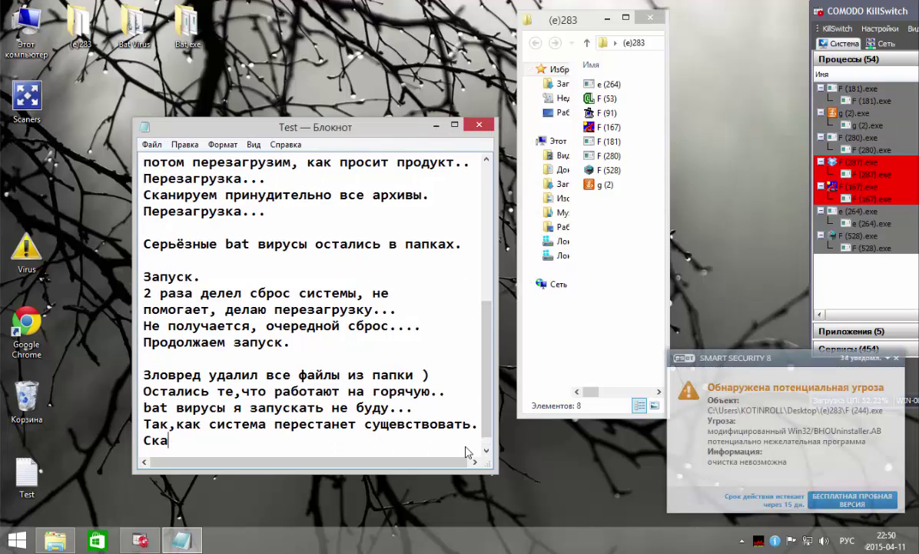
type("Сканируем систему....")
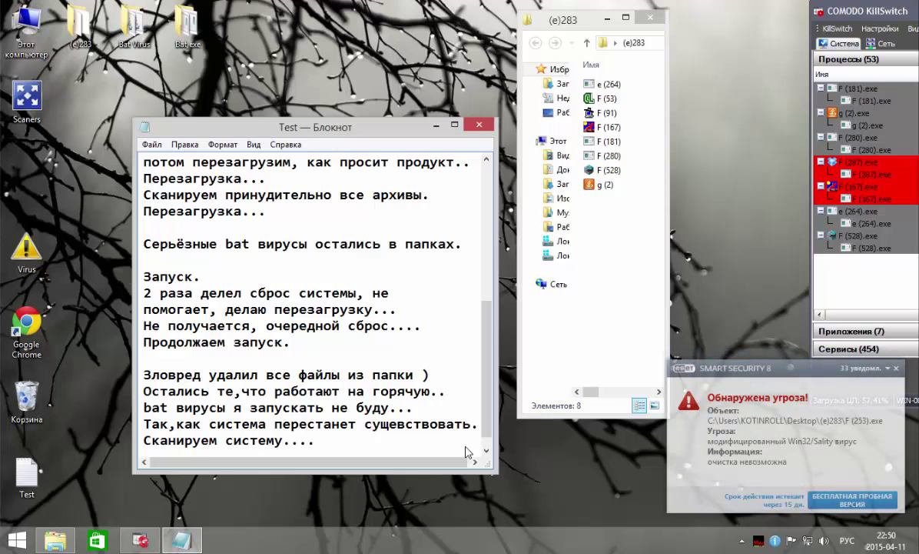
left_click(159, 146)
left_click(180, 192)
left_click(441, 126)
Close the (e)283 folder and the threat notification, and start a Smart scan of the computer in ESET Smart Security
left_click(651, 17)
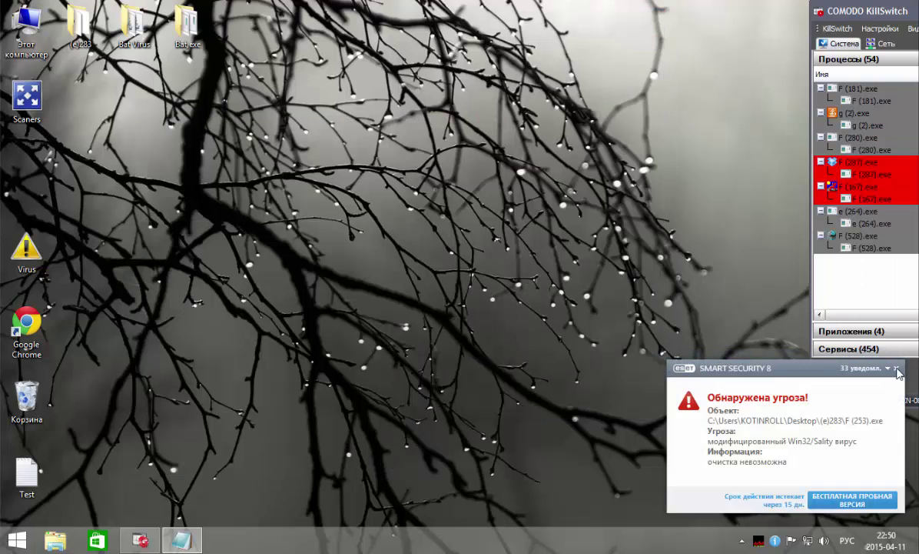
left_click(897, 369)
right_click(775, 540)
left_click(656, 482)
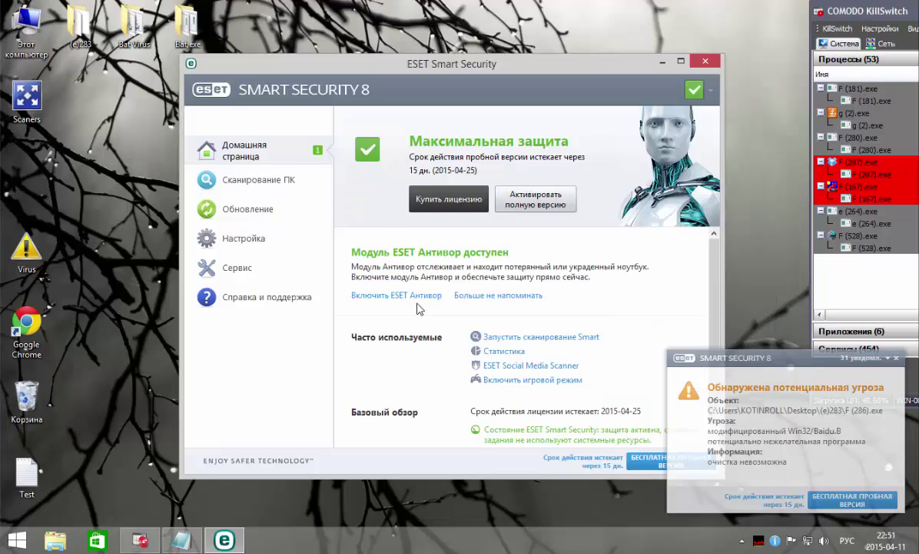
left_click(258, 179)
left_click(415, 166)
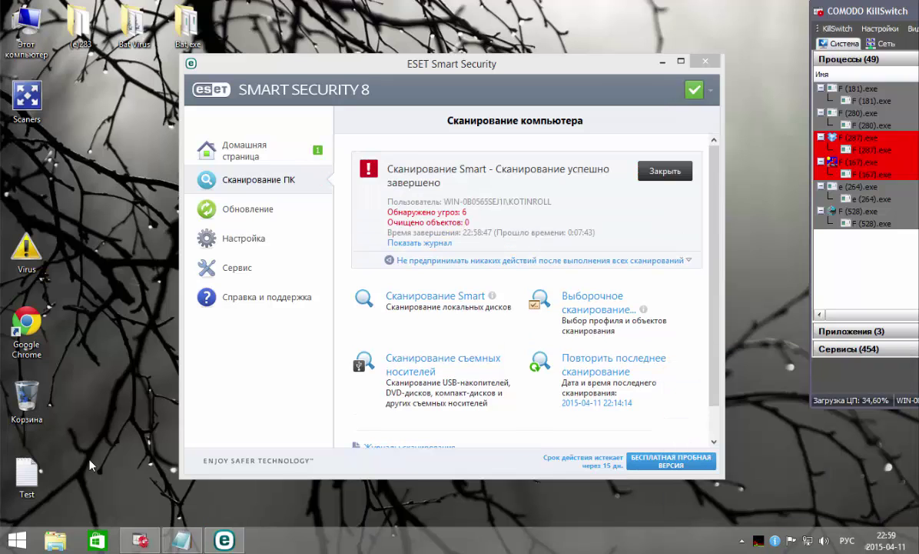
Examine the log of the finished Smart scan, and close the log and the ESET window
left_click(415, 242)
scroll(666, 182, "down", 5)
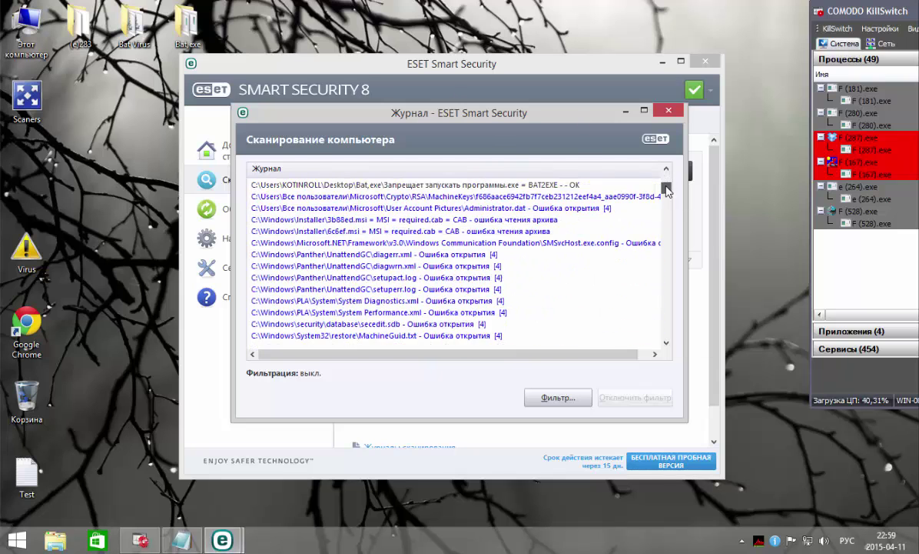
left_click(668, 110)
left_click(705, 61)
Add the line "Перезагрузка и анализ системы." to the Test note, save it and close the note
left_click(181, 539)
left_click(321, 445)
key("Return")
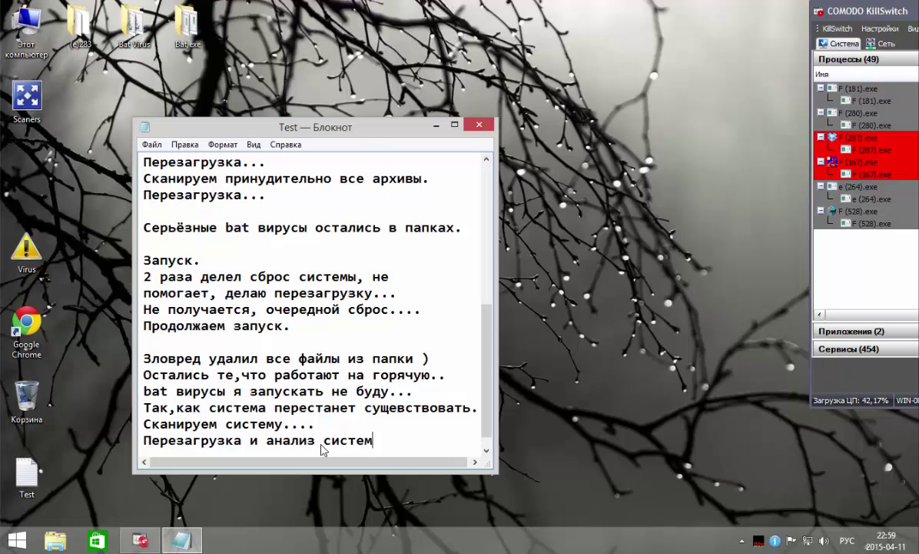
left_click(152, 145)
left_click(171, 188)
left_click(479, 125)
Close COMODO KillSwitch and restart the computer
right_click(140, 540)
left_click(126, 508)
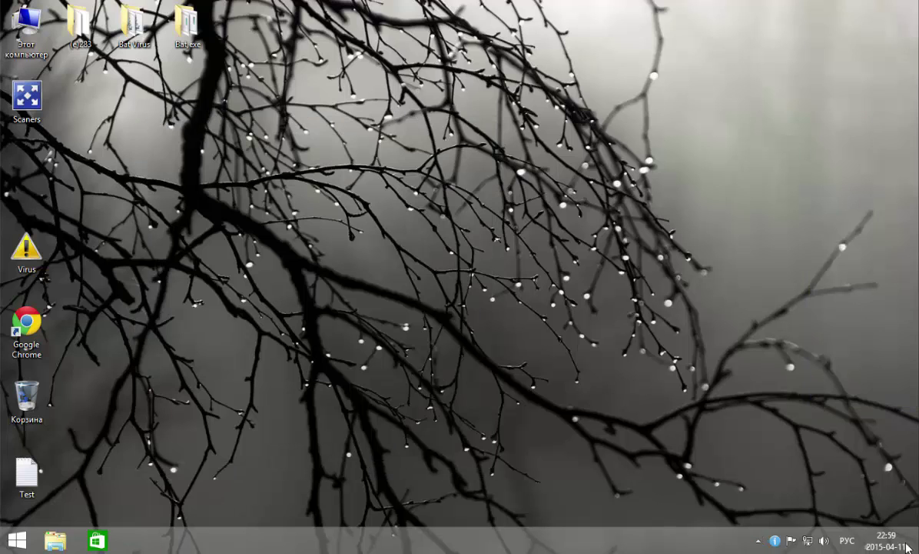
left_click(882, 413)
left_click(809, 457)
left_click(800, 416)
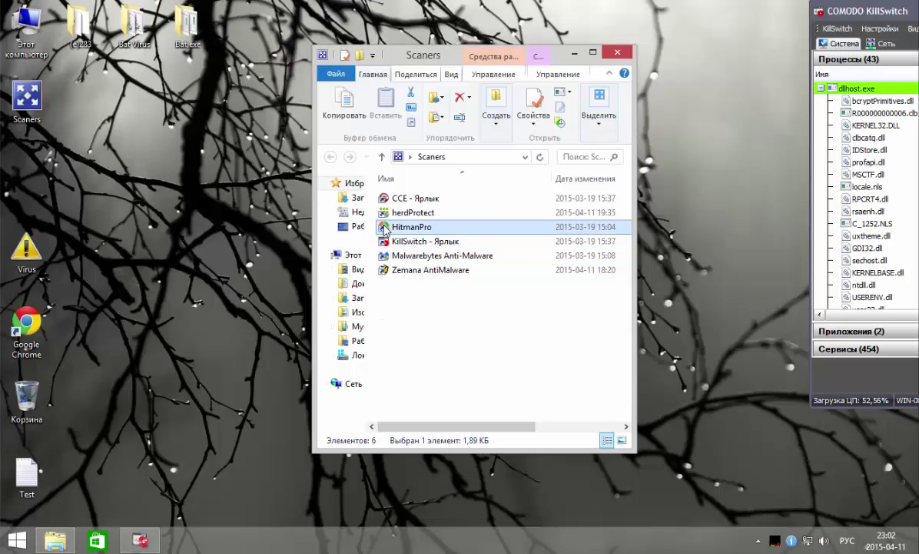
Launch HitmanPro and Zemana AntiMalware from the Scaners folder, minimize the folder and arrange the two scanner windows side by side
double_click(384, 227)
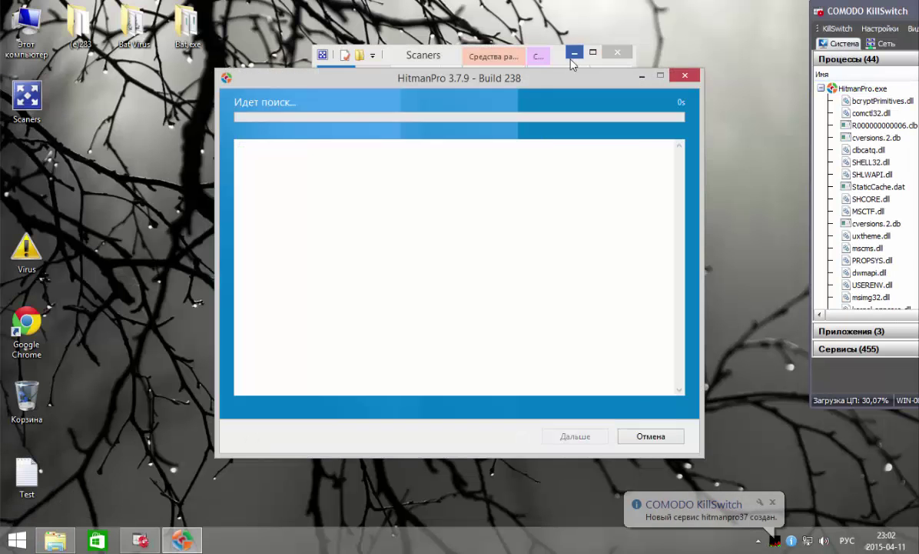
left_click(386, 270)
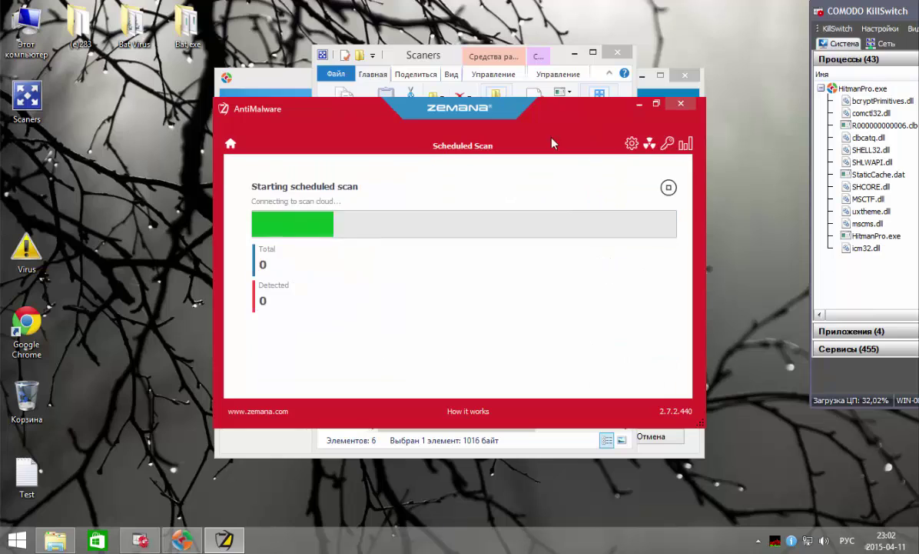
left_click_drag(552, 123, 321, 209)
left_click(575, 53)
left_click_drag(425, 86, 645, 17)
left_click_drag(325, 200, 347, 209)
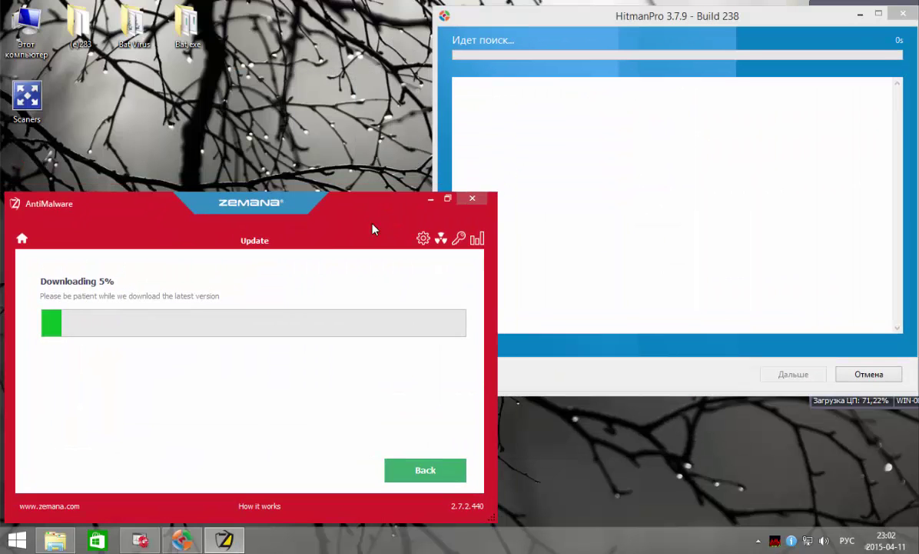
left_click(441, 42)
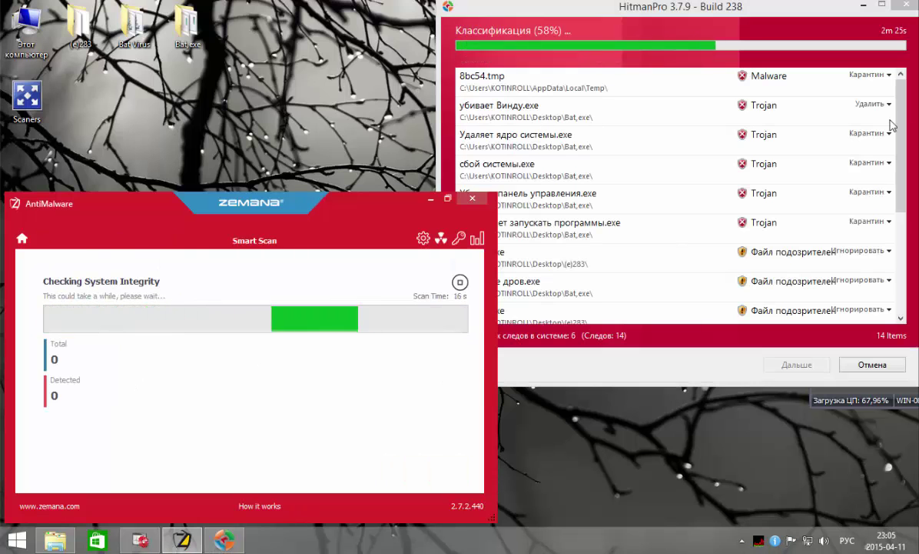
Review the items detected by HitmanPro and shift both scanner windows to uncover the desktop folders
left_click(898, 129)
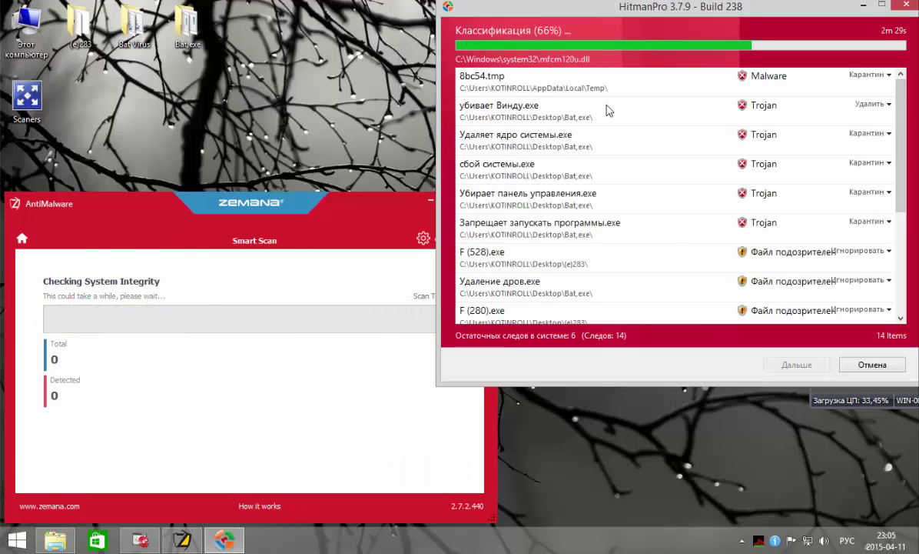
mouse_move(901, 146)
left_mouse_down()
mouse_move(902, 230)
mouse_move(901, 138)
left_mouse_up()
left_click_drag(769, 7, 604, 20)
left_click_drag(185, 223, 284, 236)
left_click_drag(380, 233, 601, 204)
Move the (e)283 desktop folder to the Recycle Bin and spread the HitmanPro and Zemana windows apart again
left_click_drag(79, 25, 27, 404)
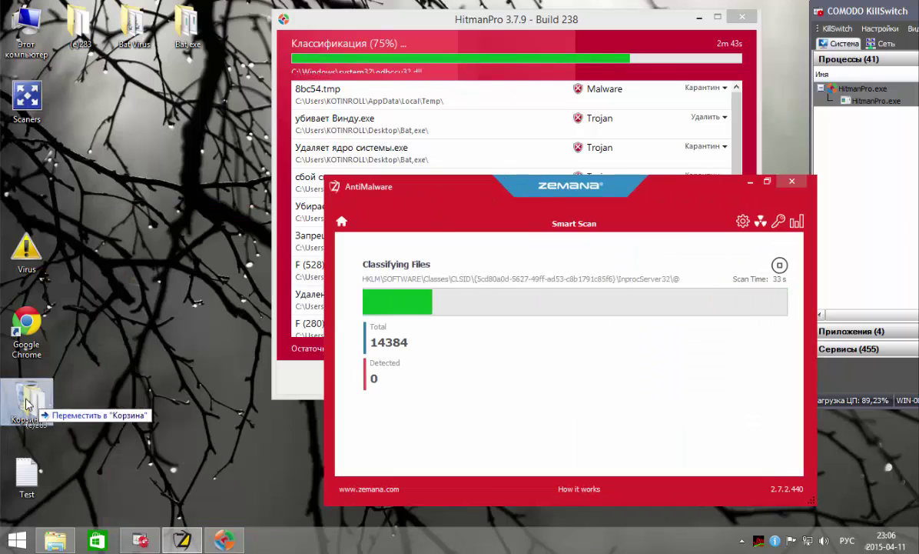
left_click(516, 301)
left_click_drag(428, 192, 110, 234)
mouse_move(736, 157)
left_mouse_down()
mouse_move(733, 260)
mouse_move(734, 156)
left_mouse_up()
left_click_drag(406, 20, 558, 15)
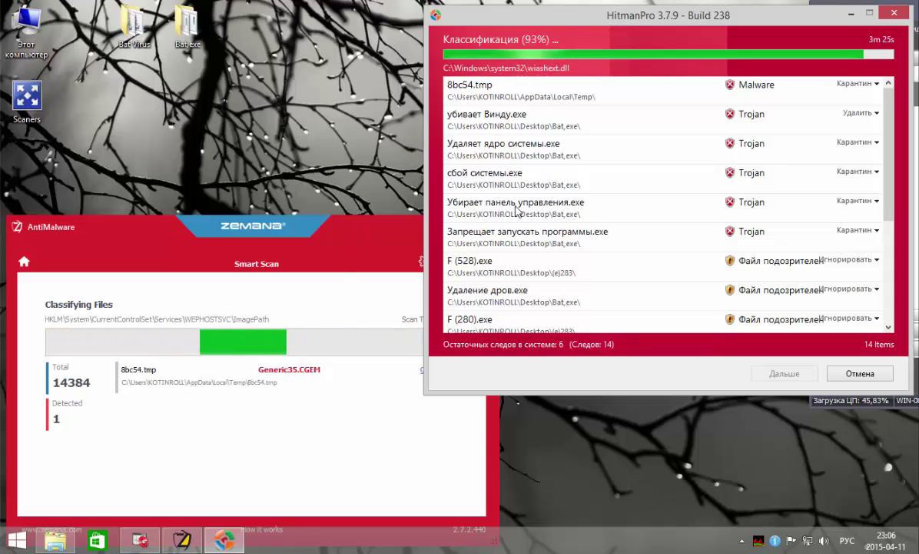
left_click_drag(218, 74, 97, 37)
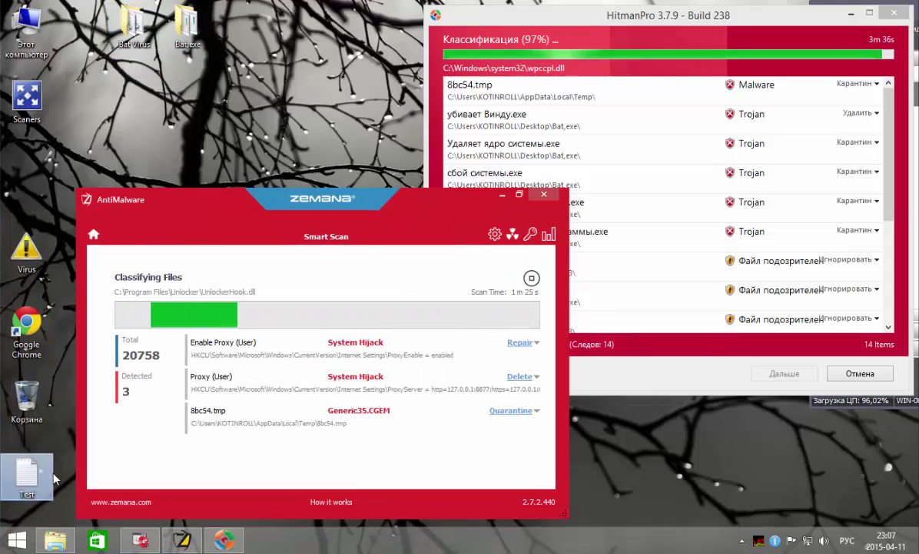
Open the Test note, add "Пока сканеры обнаруживают bat вирусы.... в папках..." after the last entry and move the note aside
double_click(27, 477)
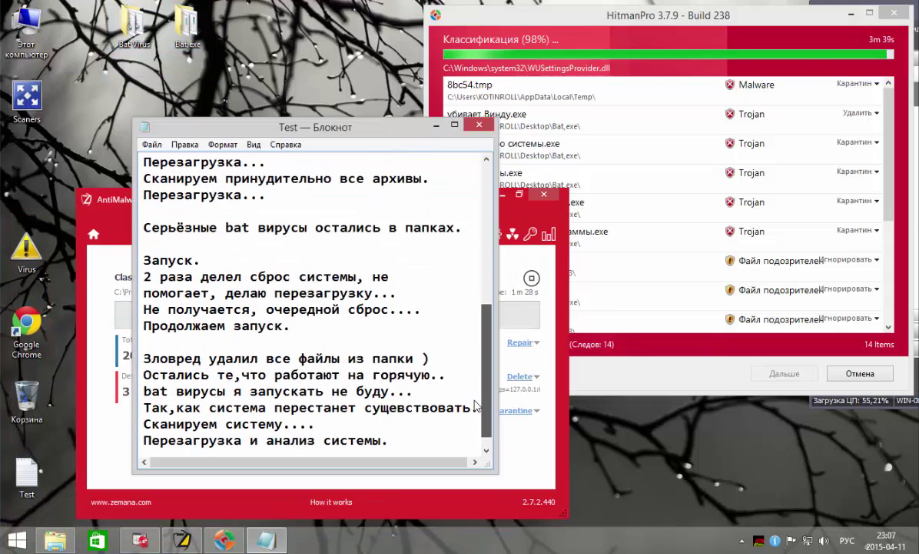
scroll(405, 432, "down", 1)
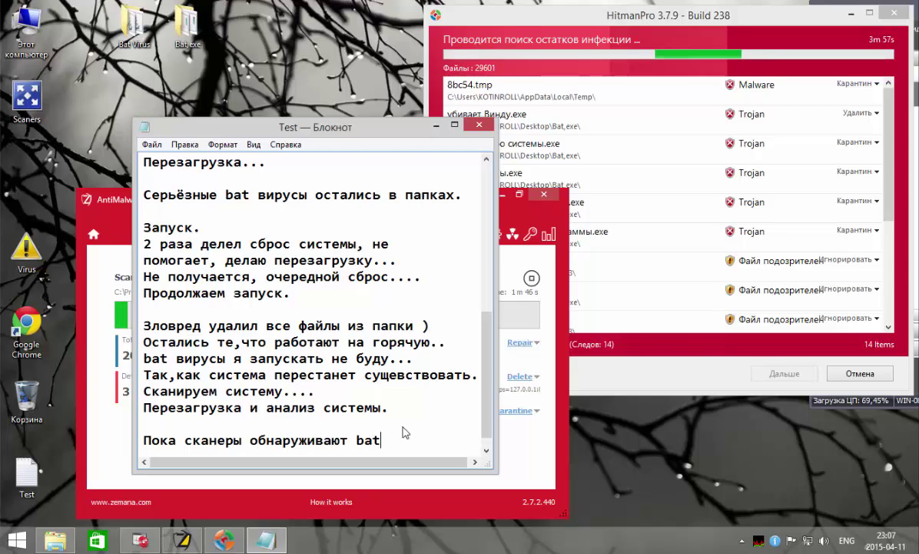
key("Return")
type("ы")
key("Return")
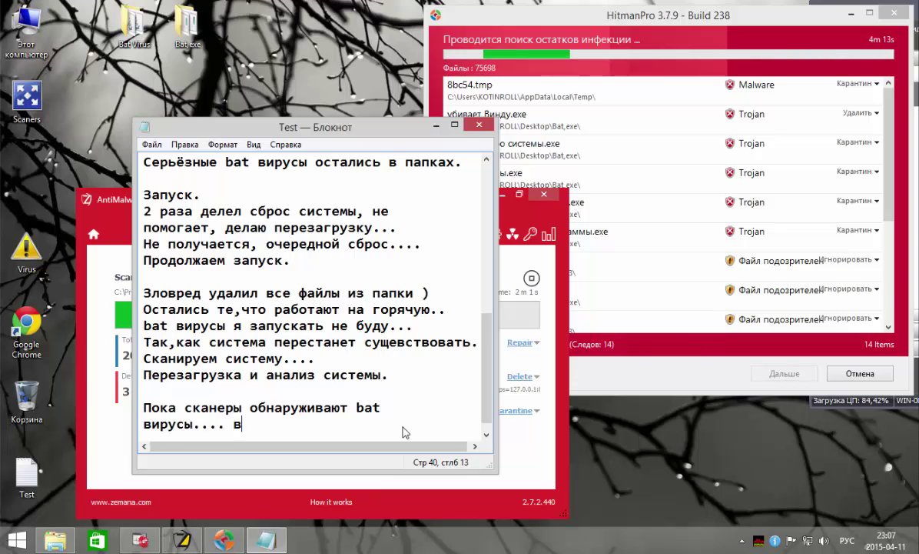
left_click_drag(275, 125, 204, 123)
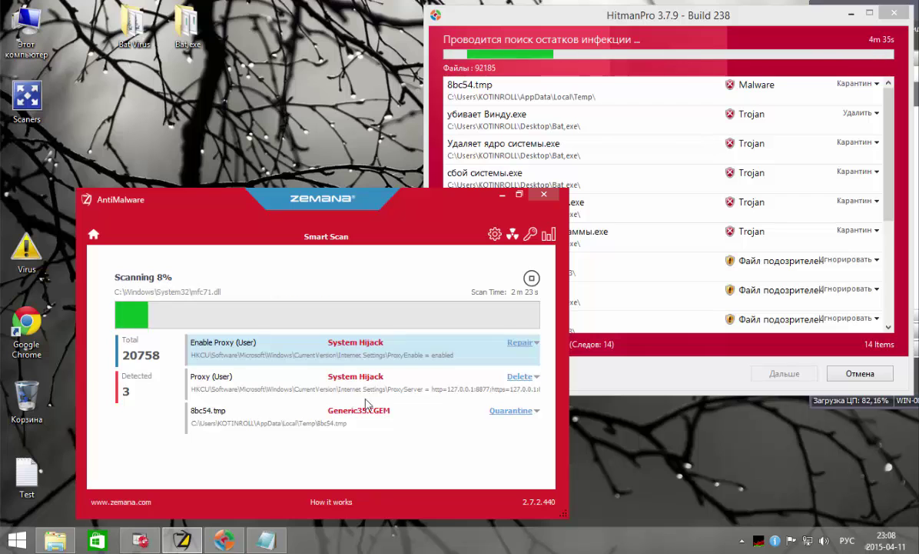
Enlarge the Zemana window to examine its detected items and restore it beside HitmanPro
left_click(731, 174)
left_click_drag(258, 227, 223, 1)
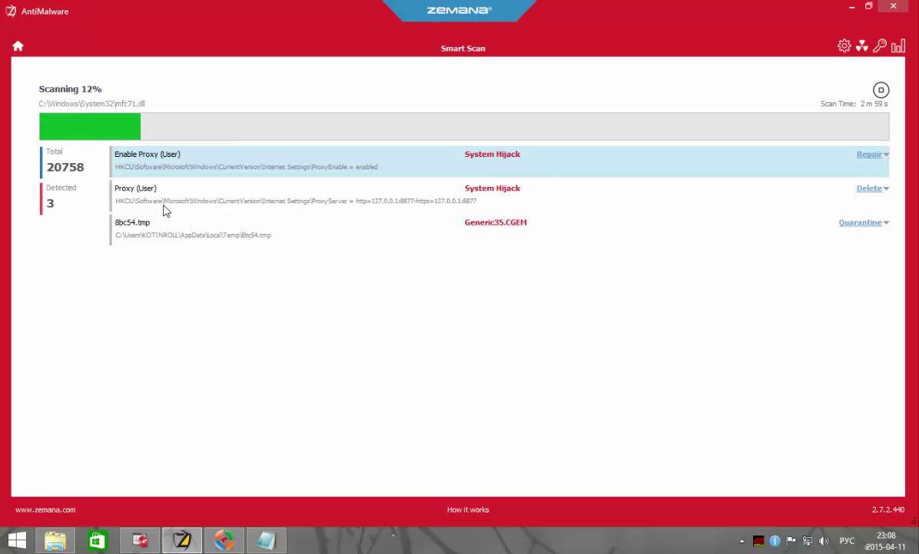
left_click_drag(201, 10, 198, 199)
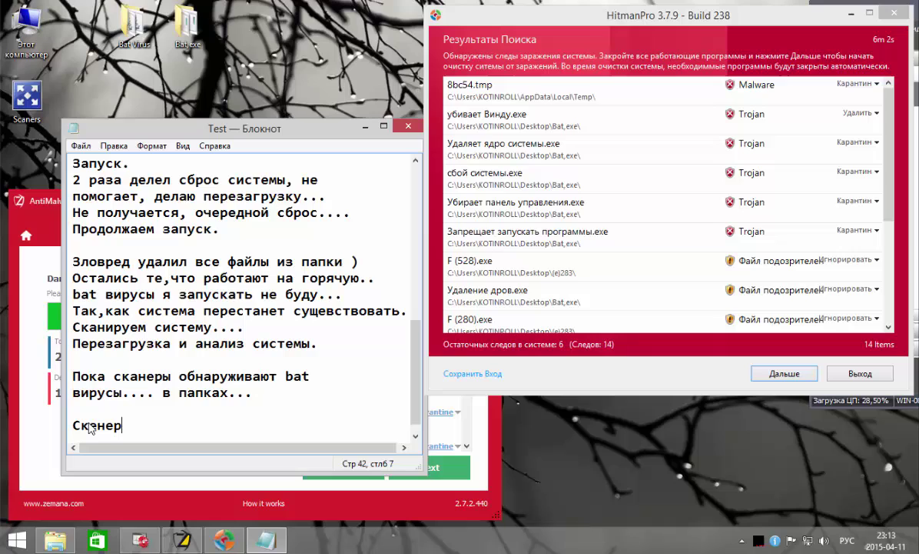
Add "Скенер HitmanPro бнаружил в папке Темп и в папках с БАТ вирусами, активного заражения нет..." to the Test note
key("alt+shift")
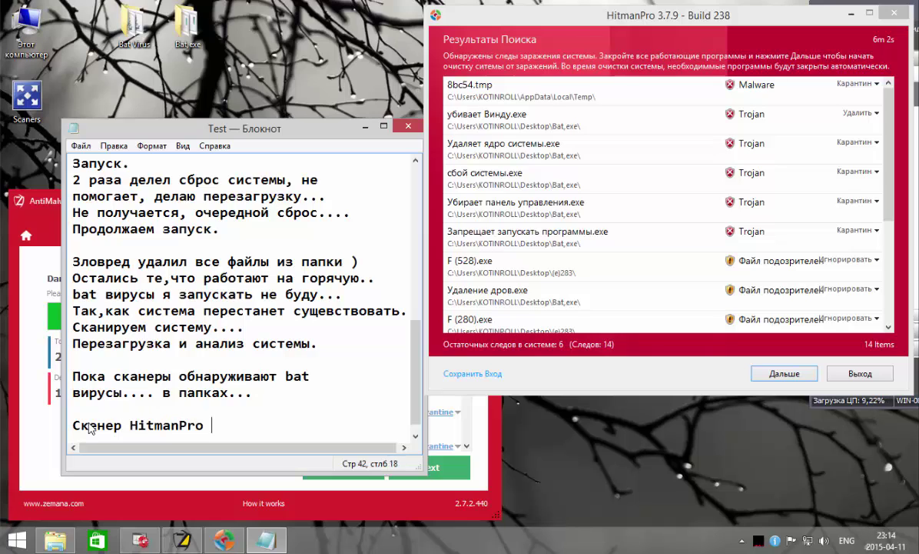
type("HitmanPro бнаружи")
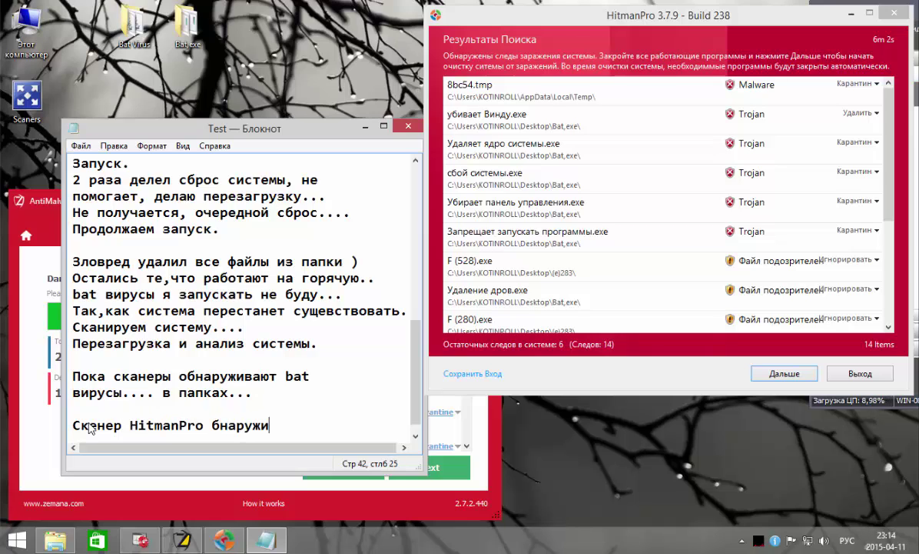
type("л в папке ")
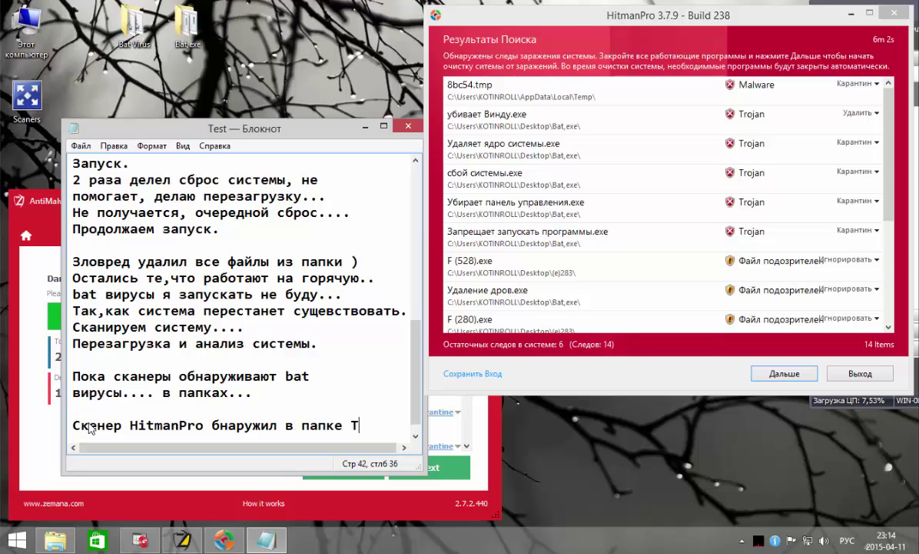
type("Темп")
key("Return")
type("и в")
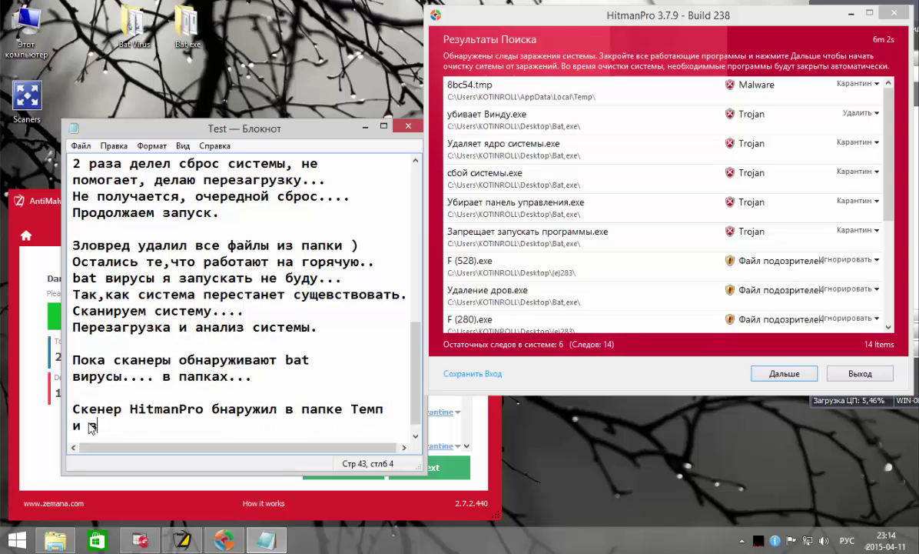
type(" папках с ")
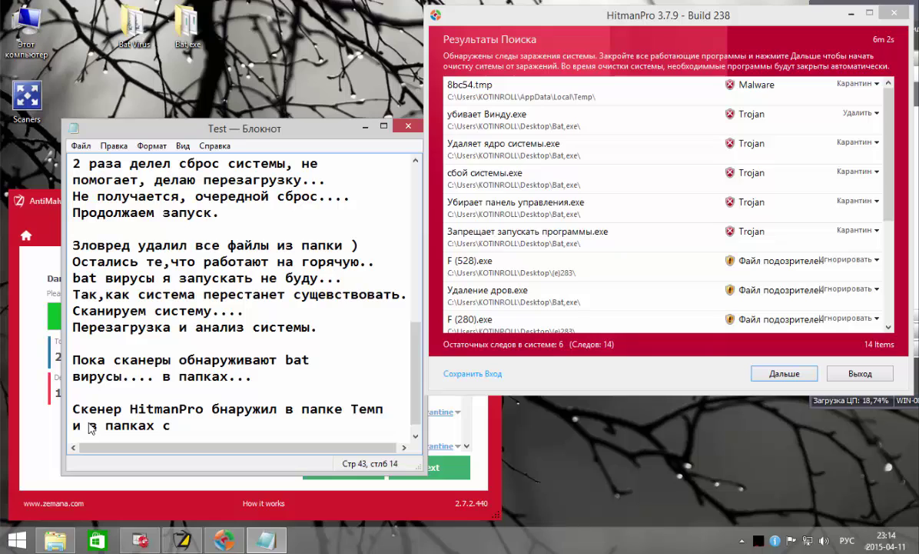
type("БАТ вирусами, а")
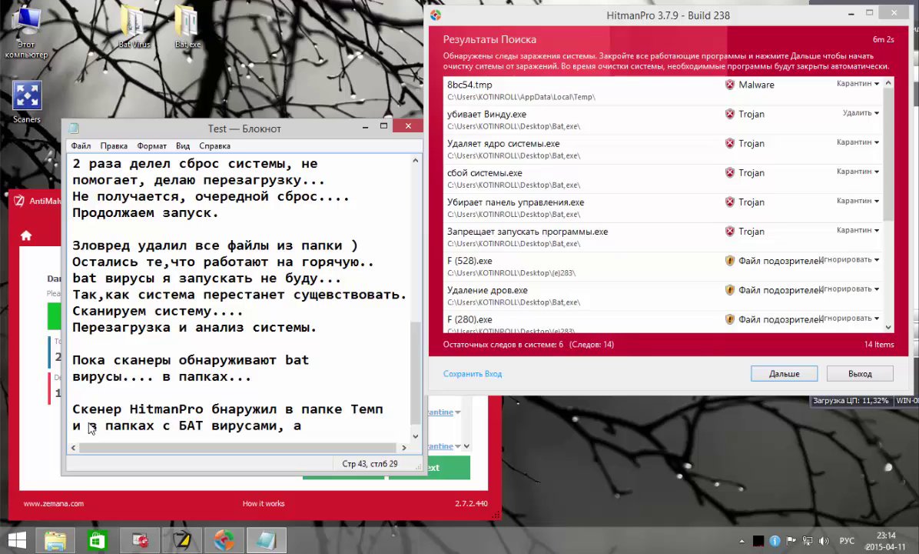
type("ктивного")
key("Return")
type("зара")
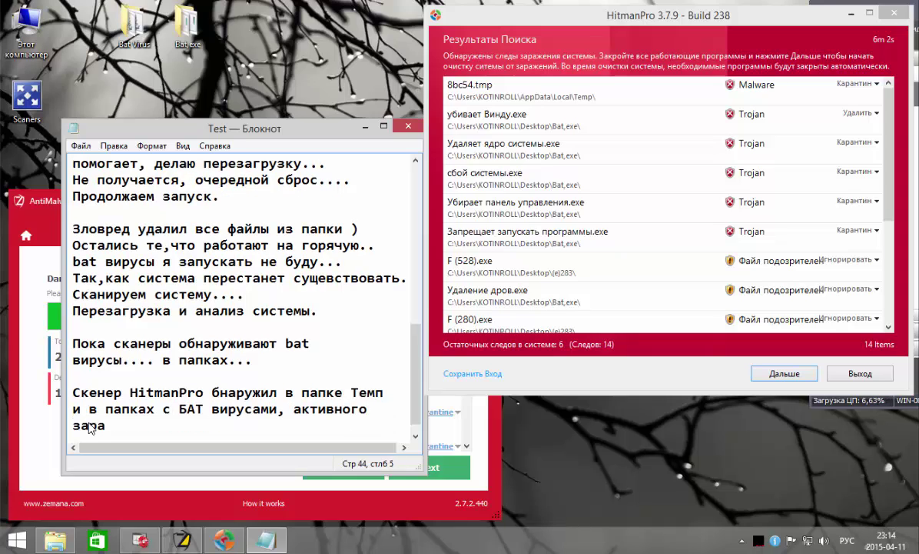
type("жения нет...")
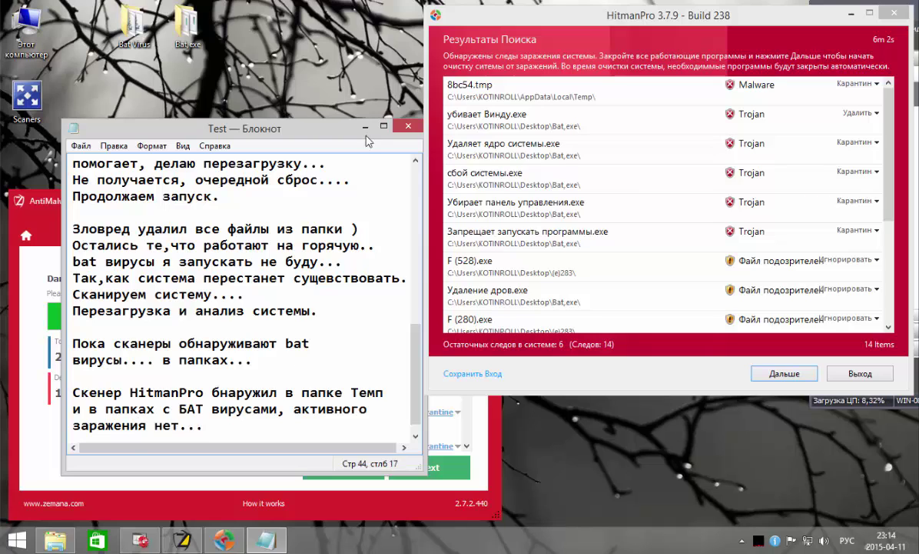
Minimize the Test note and HitmanPro, and place the Zemana window beside COMODO KillSwitch
left_click(365, 126)
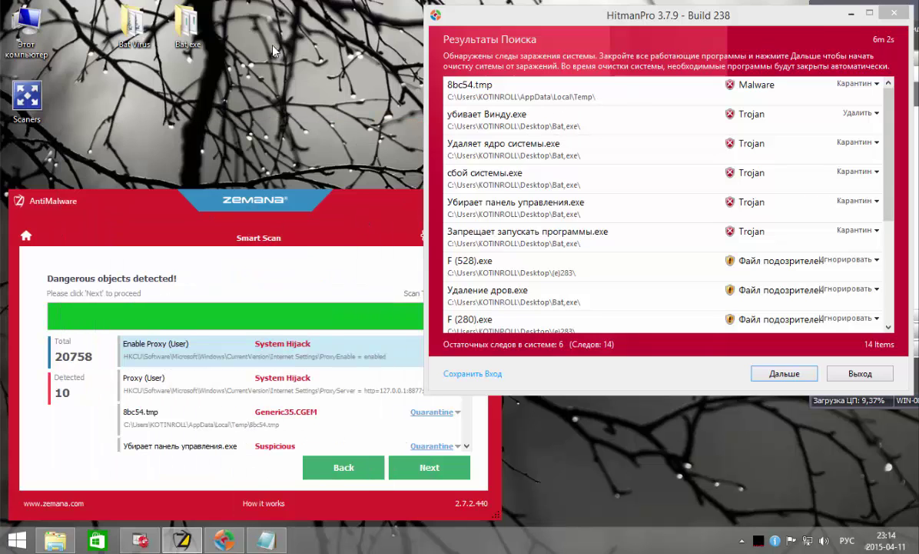
left_click_drag(90, 10, 376, 95)
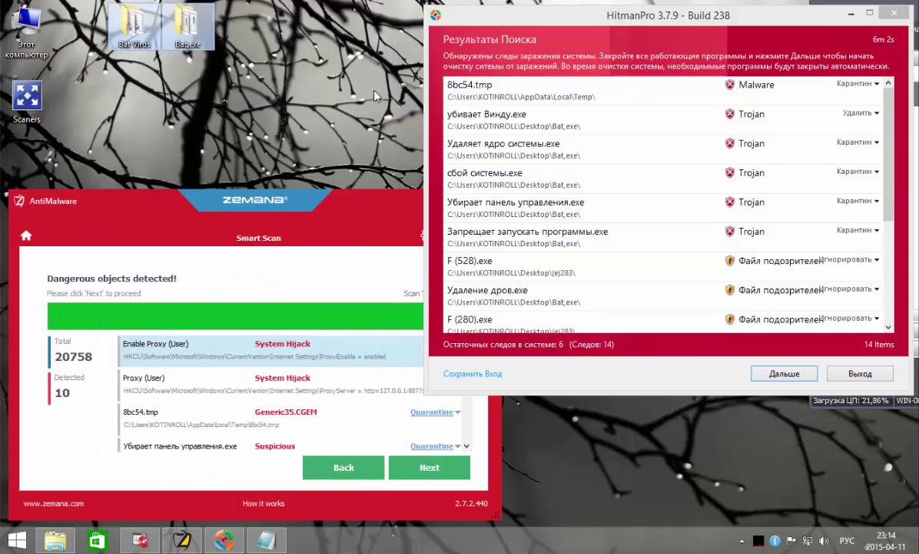
left_click(557, 271)
left_click(850, 14)
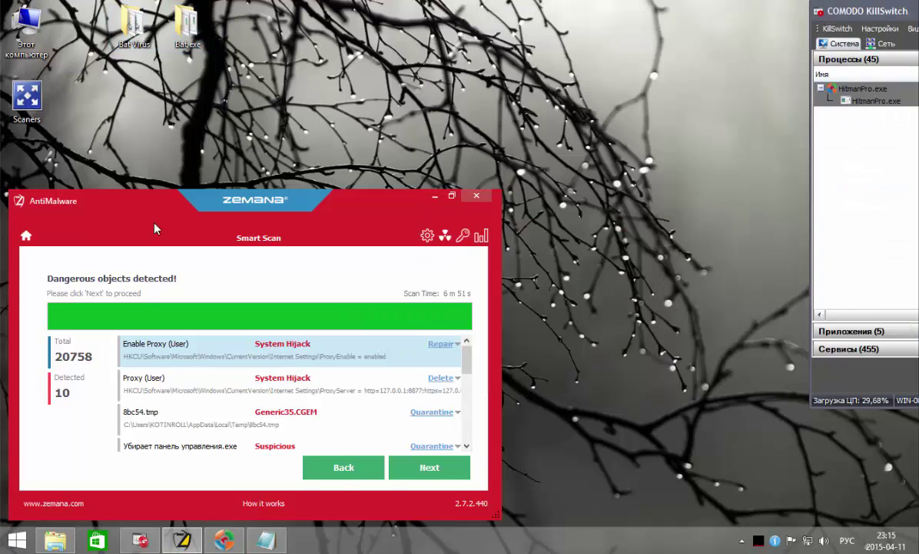
left_click_drag(155, 222, 403, 34)
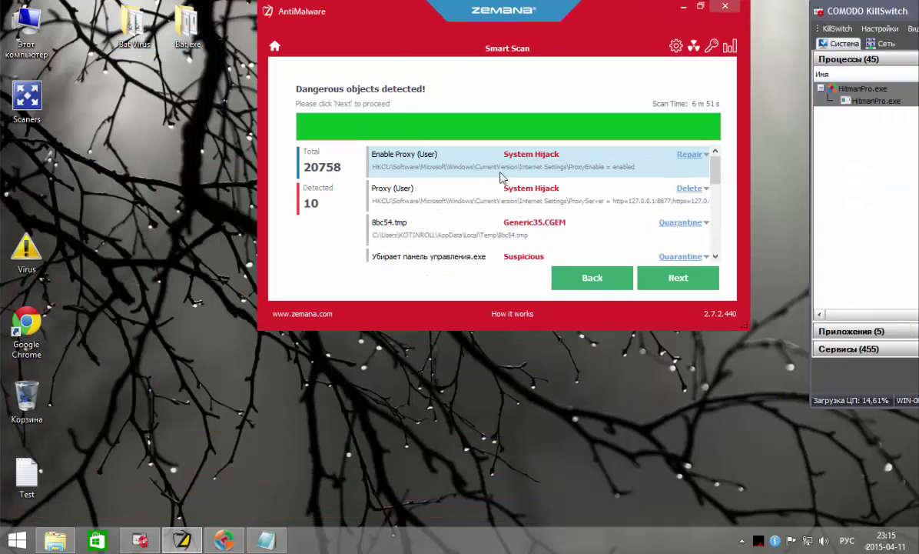
left_click_drag(389, 74, 450, 77)
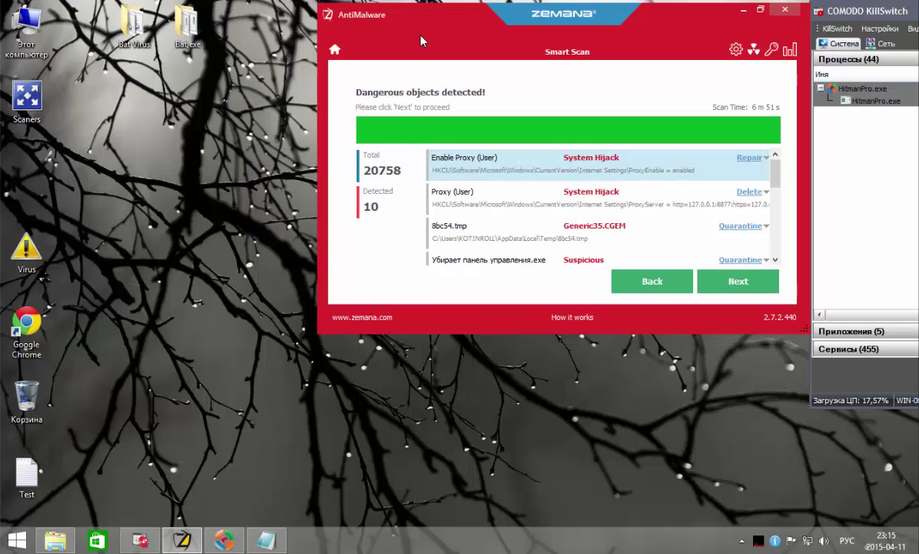
Bring back the Test note and add the line "Сканер от Zemzna обнаружил прокси-сервер"
left_click(266, 540)
key("Return")
type("Сканер от")
key("alt+shift")
type("Ze")
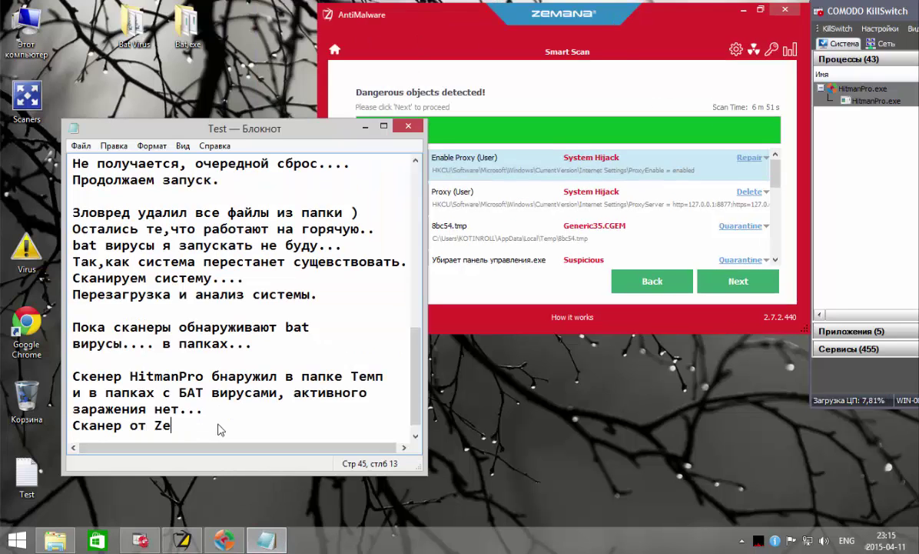
type("mzna")
key("alt+shift")
type("обнаруж")
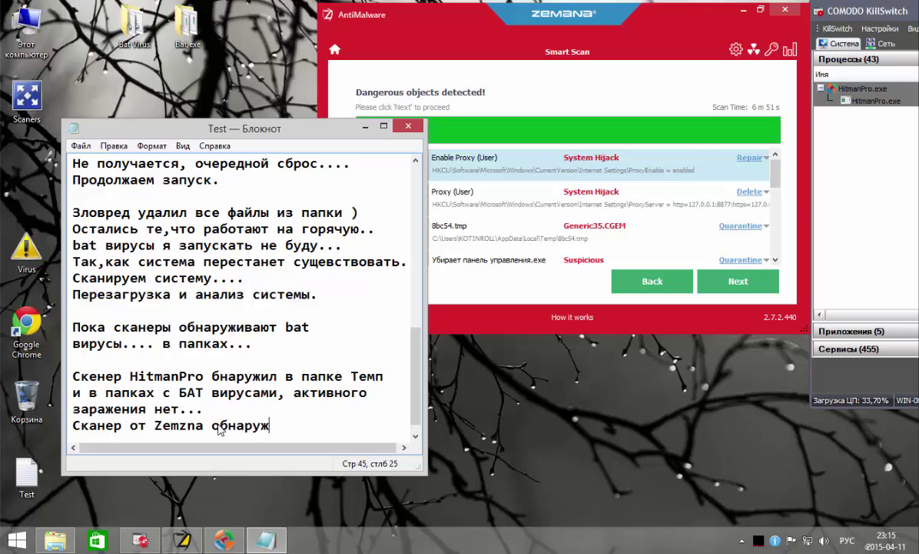
type("ил прокси-сервер")
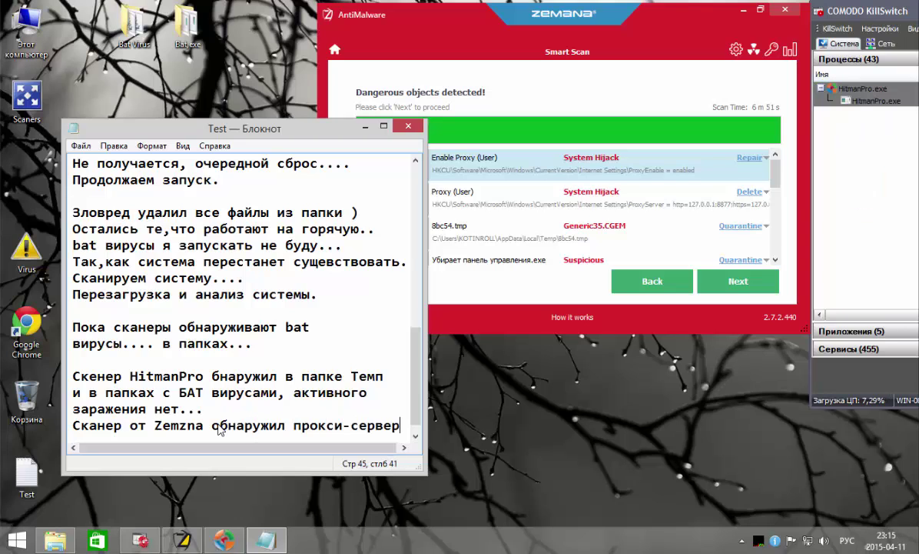
Shorten "прокси-сервер" to "прокси" in the note and add the line "настройки инета изменены..." below it
scroll(404, 412, "down", 1)
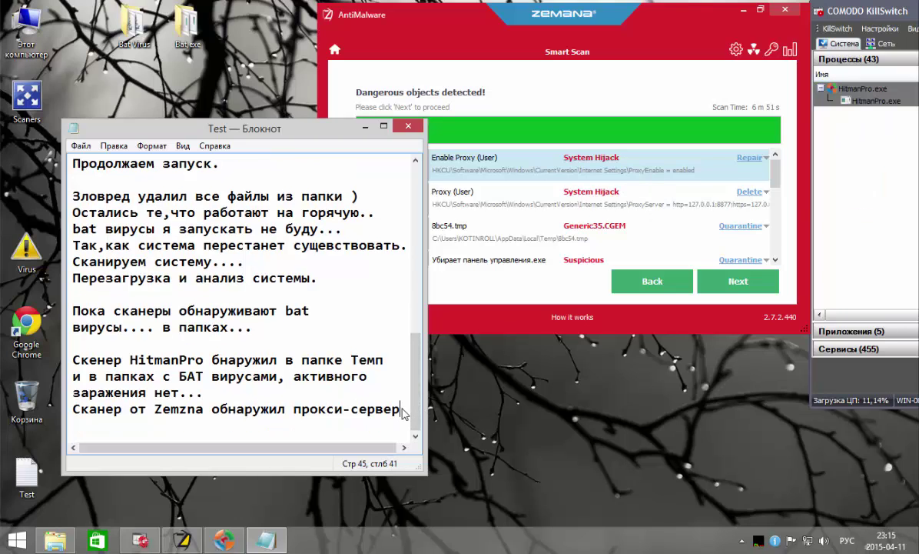
key("BackSpace")
key("BackSpace")
key("BackSpace")
key("BackSpace")
key("BackSpace")
key("BackSpace")
key("BackSpace")
key("Return")
type("настройки ине")
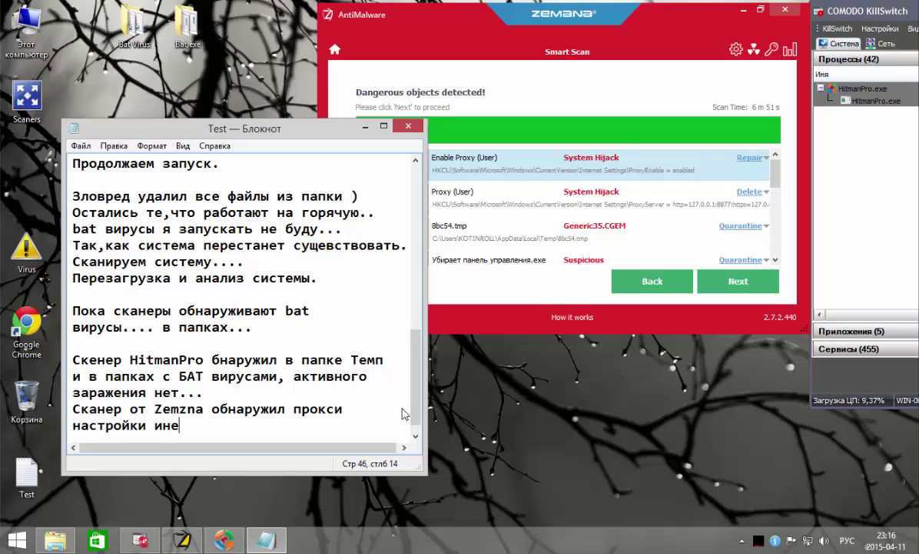
type("та изменены...")
Move the note window clear of Zemana and enclose the word "прокси" in parentheses
left_click_drag(315, 136, 259, 137)
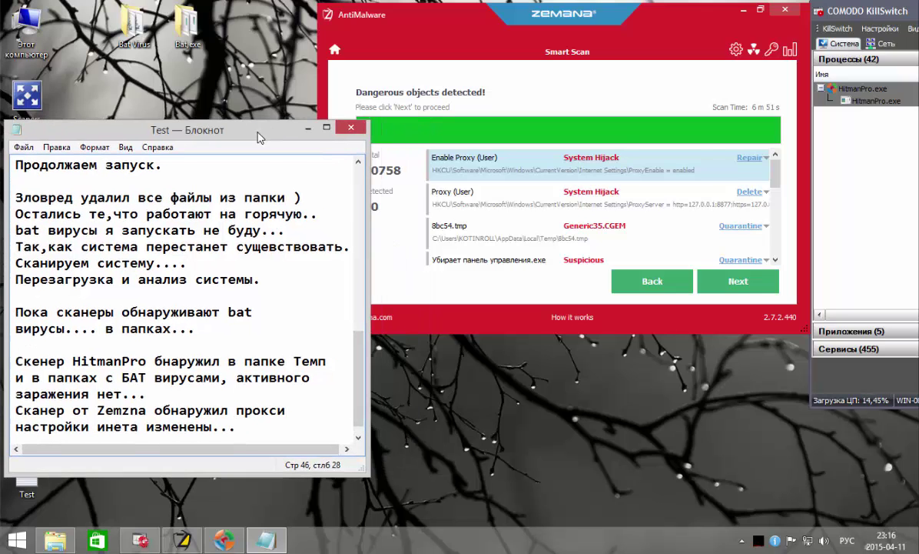
left_click(286, 411)
type(")")
left_click(219, 411)
type("(")
Look through the rest of Zemana's detected items and close the Zemana AntiMalware window
left_click(569, 191)
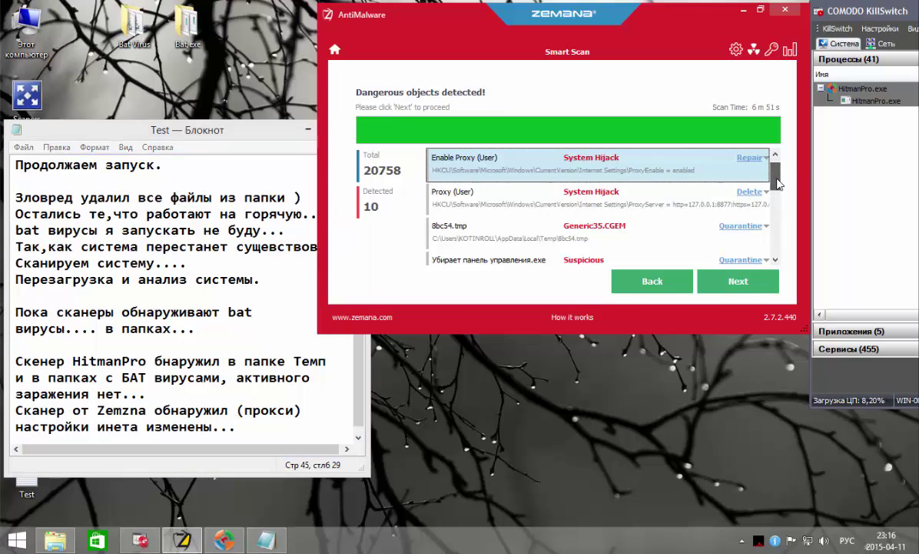
left_click_drag(777, 177, 776, 248)
key("alt+Tab")
left_click(785, 10)
left_click(753, 242)
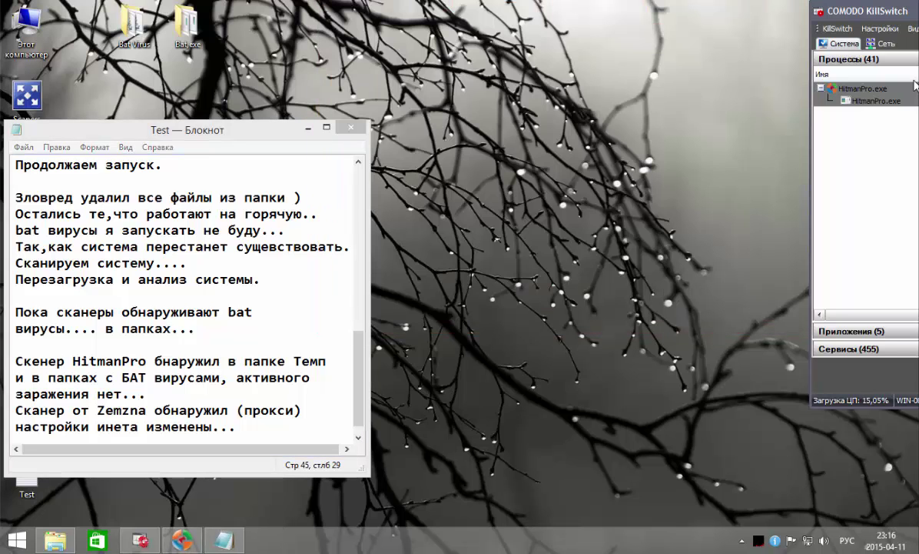
Close HitmanPro and quit the scanner still running in the background
left_click(743, 540)
right_click(741, 470)
left_click(772, 495)
key("Return")
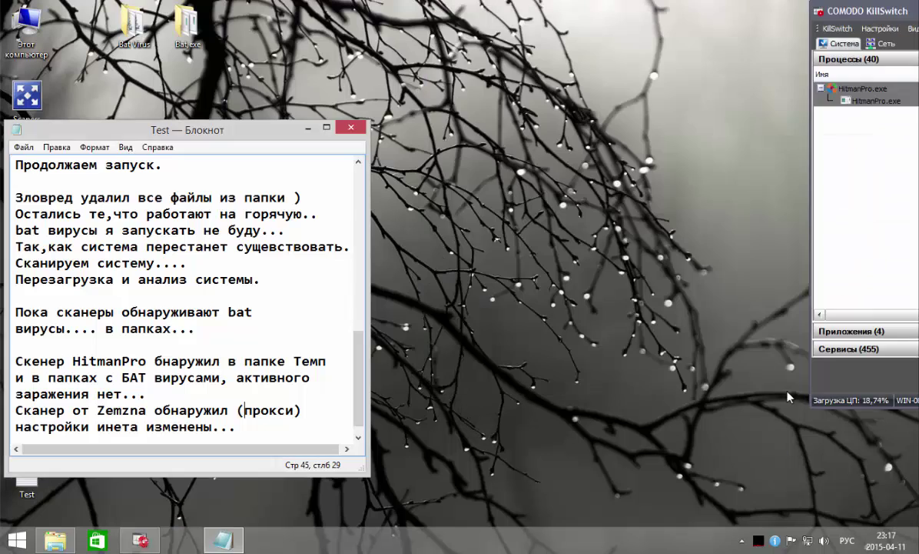
left_click(742, 540)
Widen the note window and add the conclusion "Вот и всё.... Система чиста, за исключением настроек интернета...." after a blank line
left_click(252, 435)
key("Return")
key("Return")
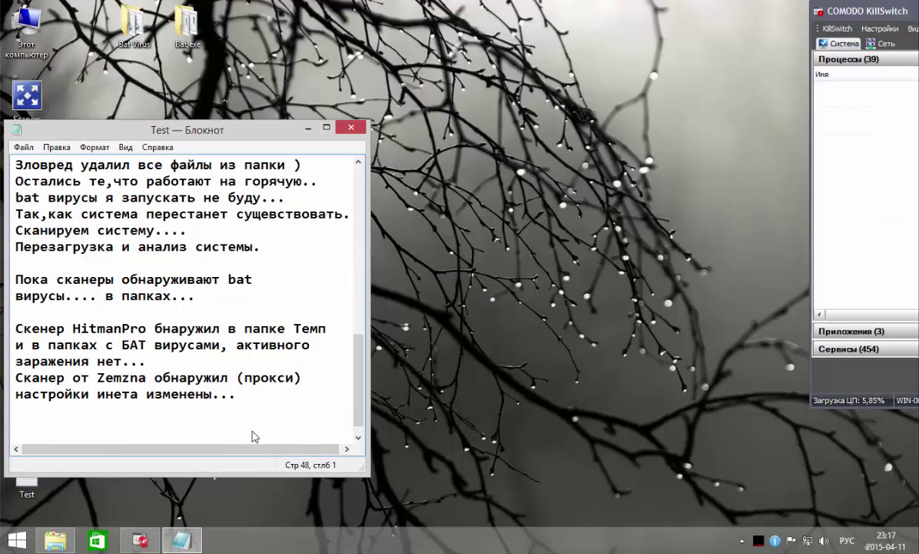
type("Вот и всё.... Система")
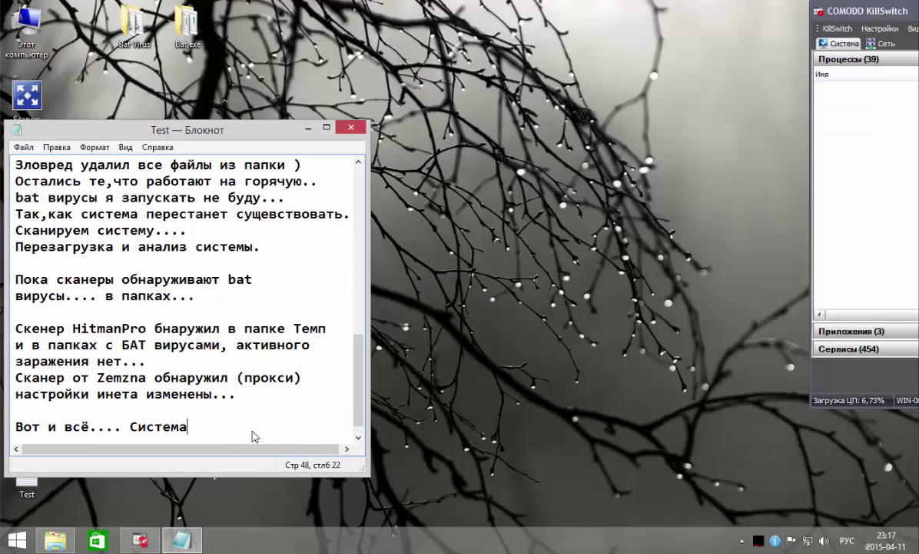
type(" чиста, за исклю")
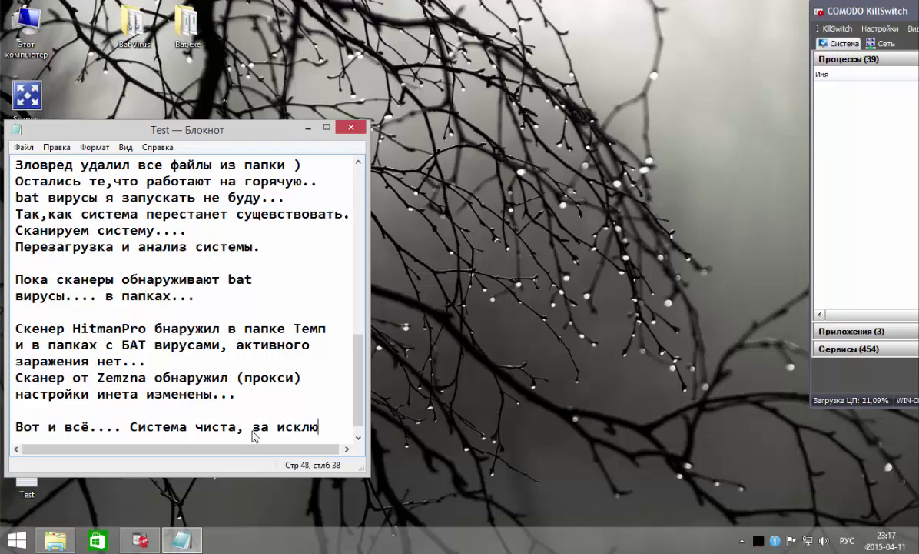
type("чением")
key("Return")
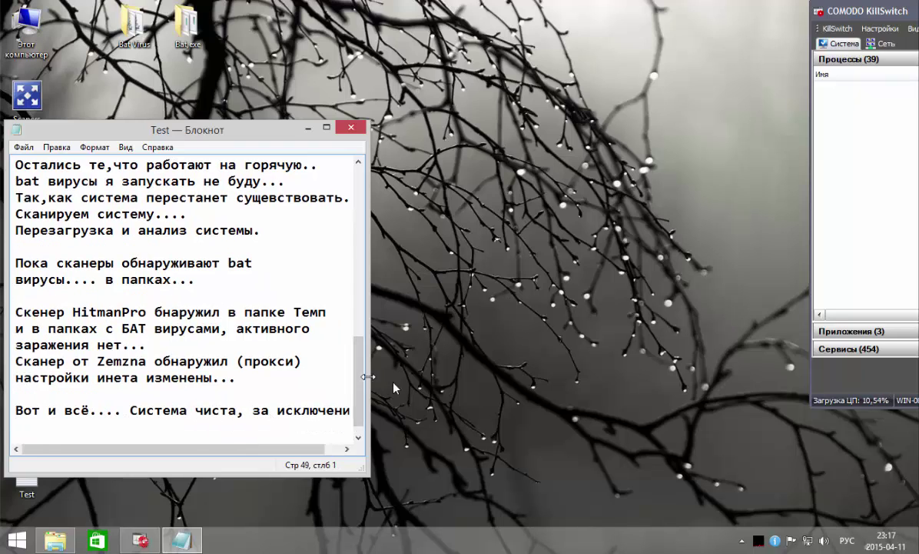
left_click_drag(369, 356, 394, 356)
type("настроек интернета")
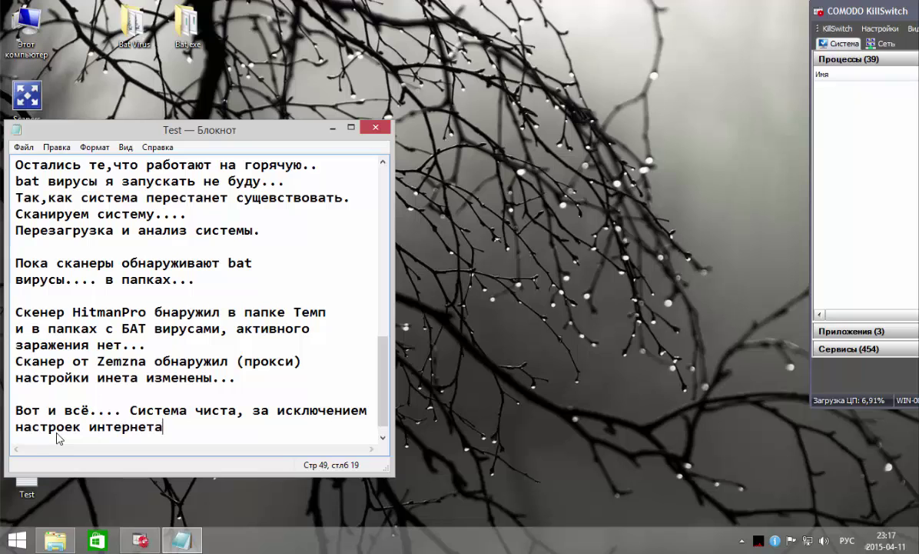
type("....")
End the note with "Всё" followed by a row of dots, and save and close the file
key("Return")
key("Return")
key("Return")
type("Всё................")
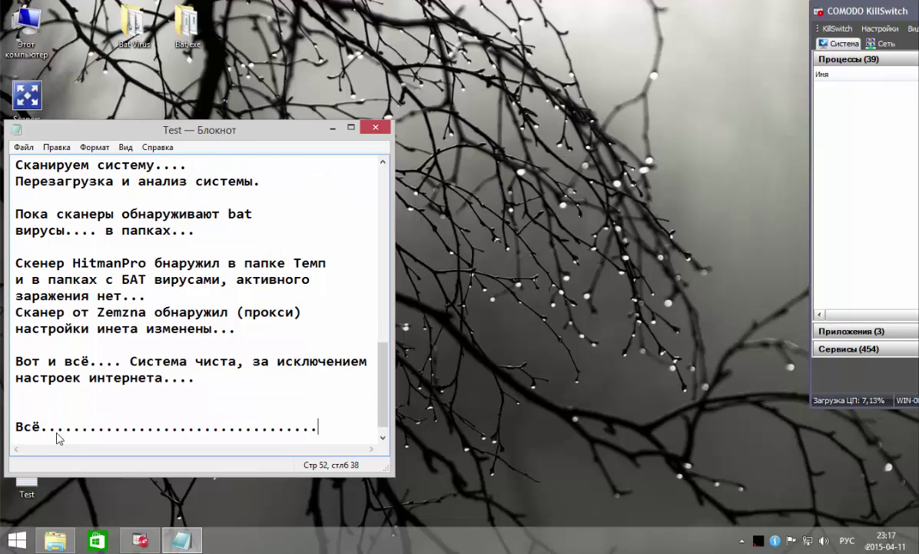
left_click(26, 145)
left_click(57, 193)
left_click(375, 128)
Close COMODO Cleaning Essentials and end the Windows session through the system power options
right_click(140, 539)
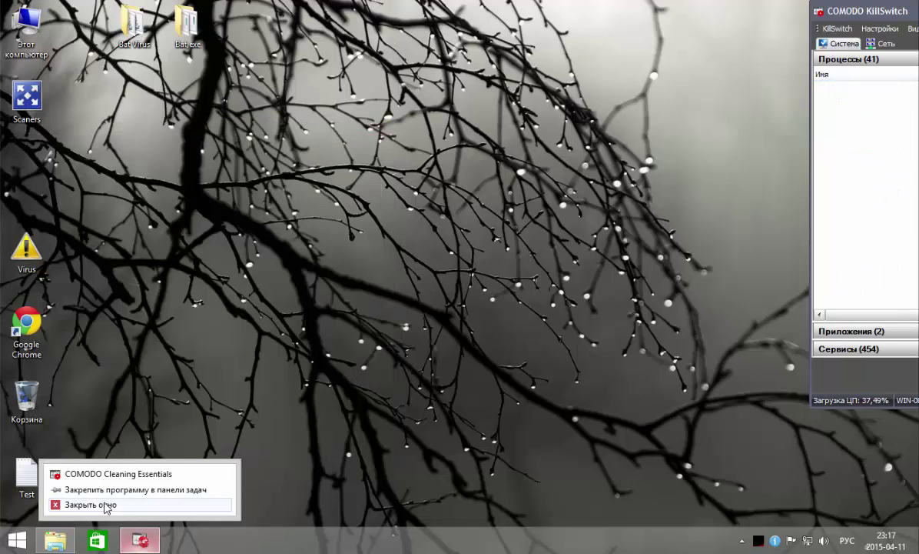
left_click(106, 504)
mouse_move(918, 550)
left_click(883, 406)
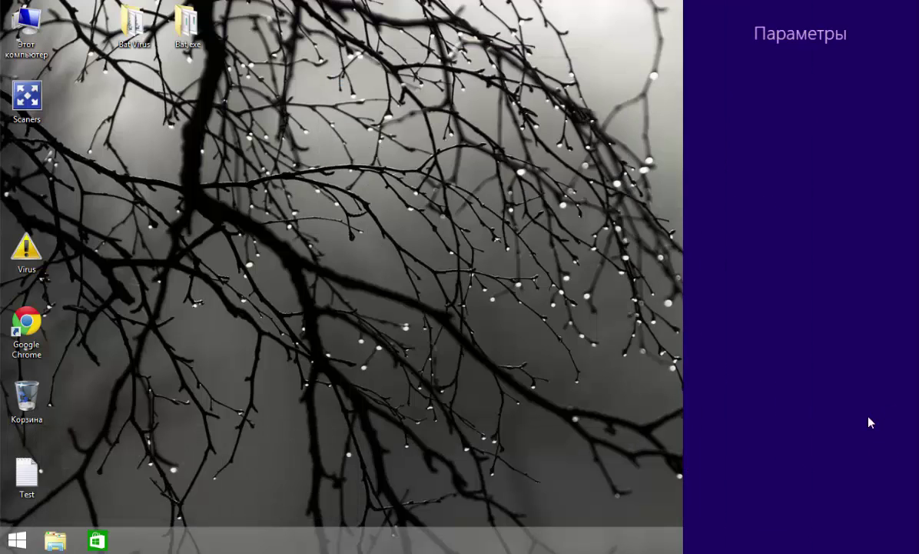
left_click(800, 453)
left_click(800, 385)
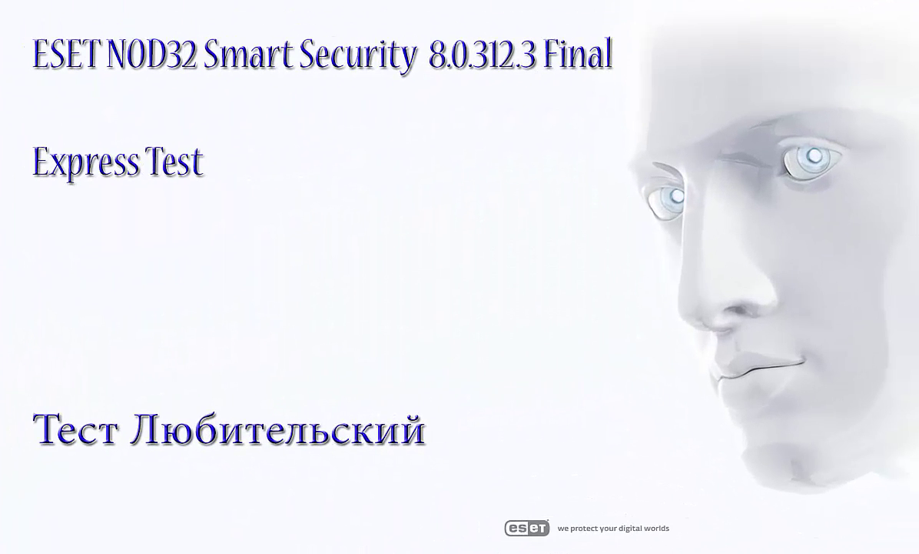